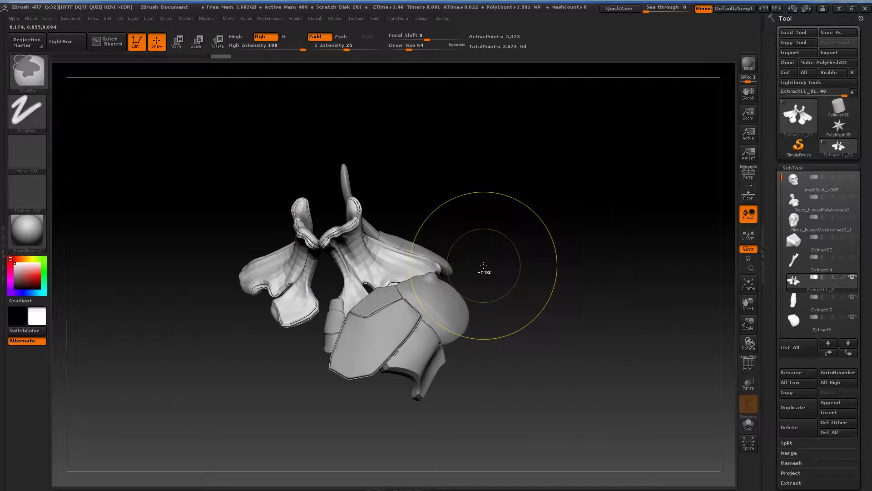
Step: Subdivide the Extract11_01 neck piece and step it up to its higher subdivision levels
key(ctrl+d)
key(d)
key(d)
key(d)
drag(495, 259, 563, 195)
drag(353, 233, 485, 218)
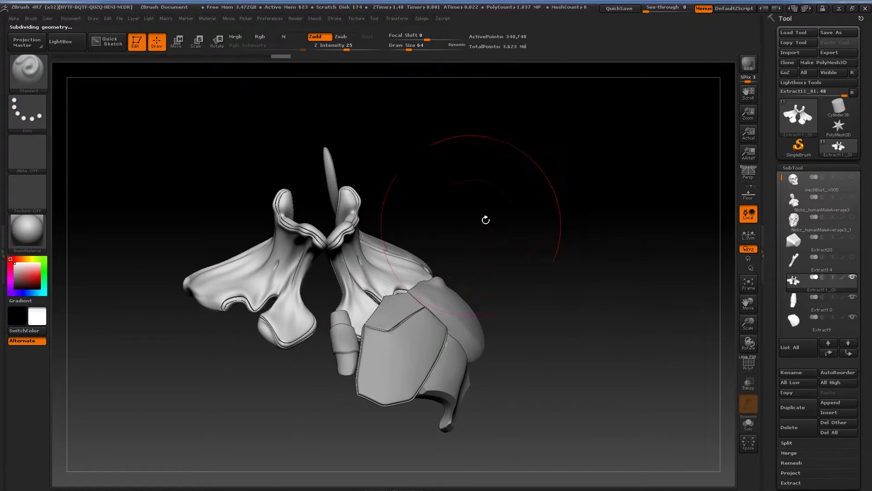
drag(499, 184, 431, 208)
mouse_move(505, 181)
mouse_down()
mouse_move(462, 189)
mouse_move(501, 193)
mouse_move(482, 195)
mouse_move(477, 234)
mouse_move(526, 236)
mouse_move(571, 224)
mouse_move(523, 253)
mouse_move(532, 238)
mouse_move(573, 224)
mouse_move(607, 232)
mouse_up()
Step: Examine the extracted armour pieces by switching between the Skin_ZSphere, Extract9 and Extract11_01 subtools
alt+click(419, 248)
key(shift+d)
key(f)
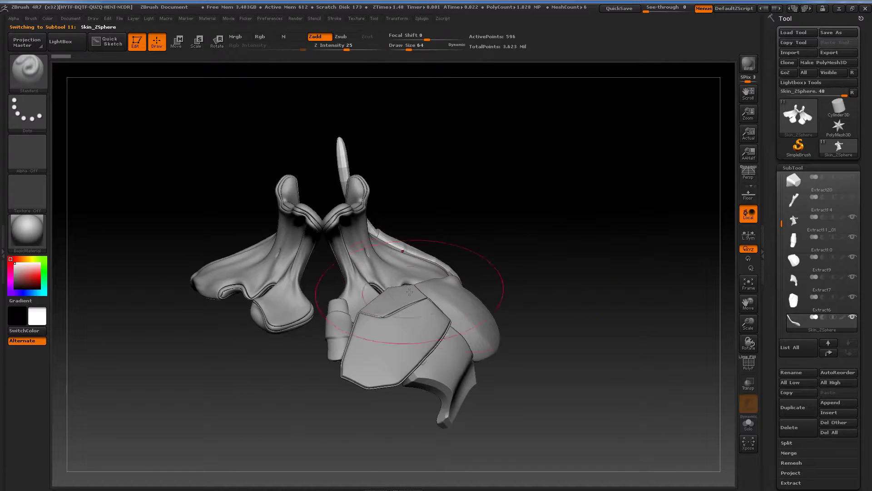
alt+click(420, 323)
alt+click(473, 309)
drag(566, 282, 411, 230)
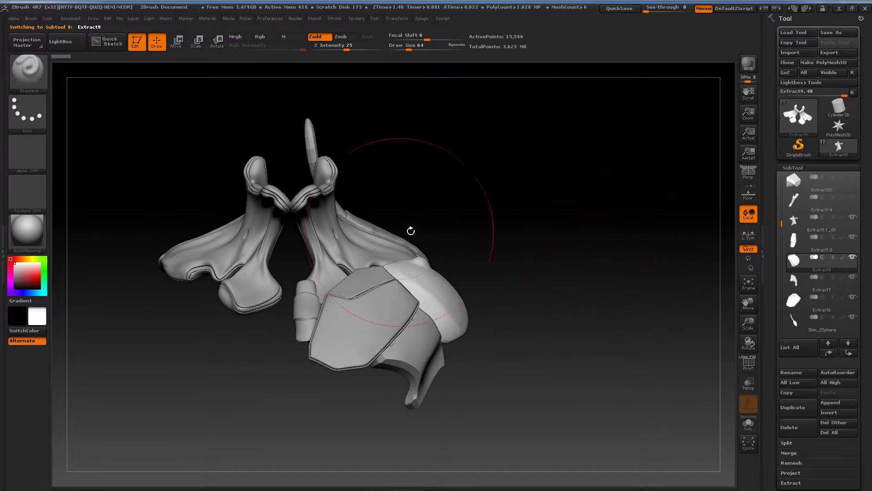
alt+click(347, 230)
drag(481, 220, 447, 224)
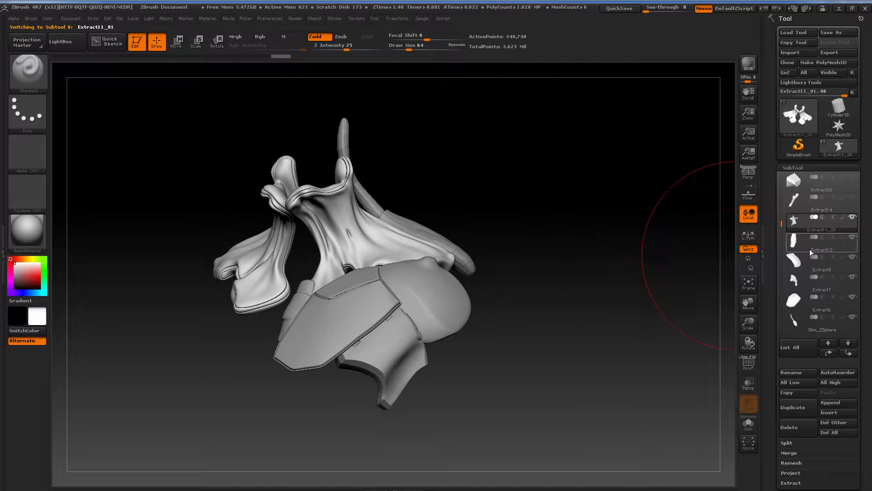
Step: Hide the extracted armour pieces and make the Nickz_humanMaleAverage3 bust the active subtool, shown alone
drag(779, 223, 802, 188)
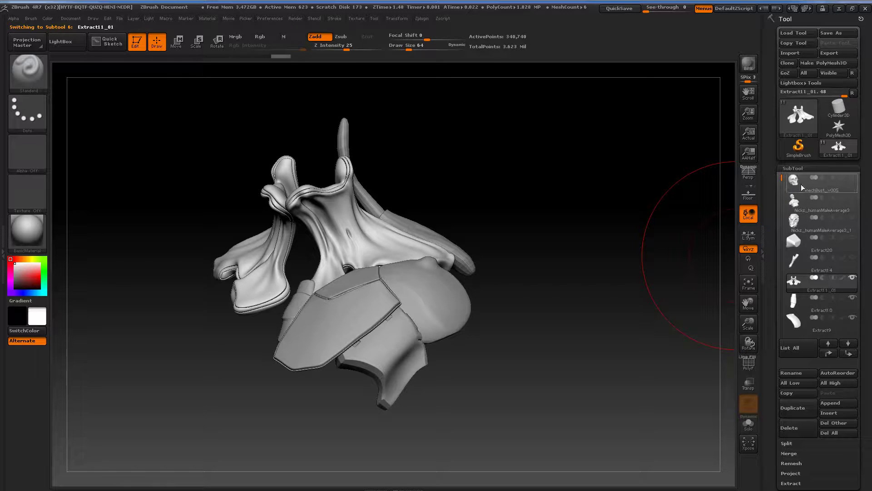
click(852, 198)
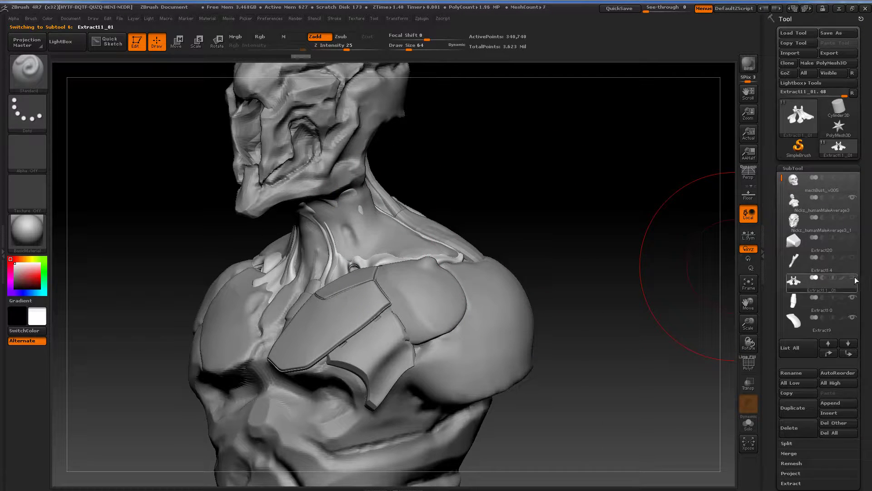
click(800, 322)
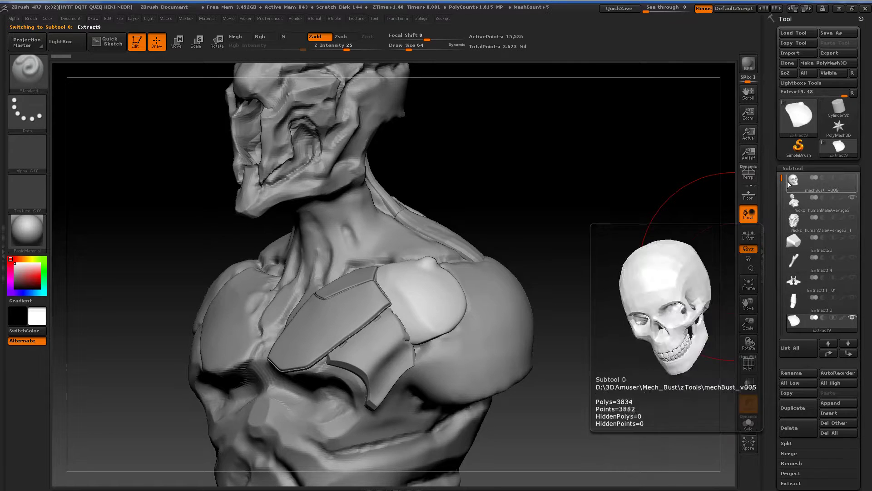
drag(782, 179, 779, 201)
click(852, 278)
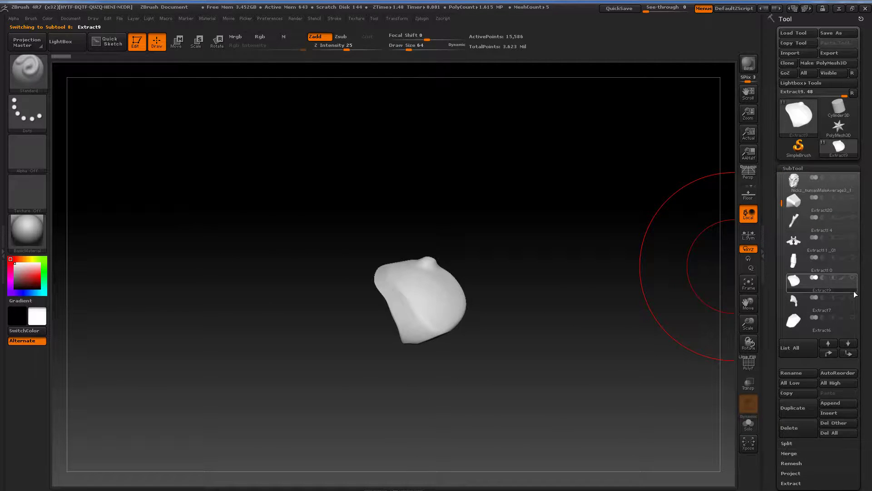
drag(782, 200, 783, 179)
click(797, 191)
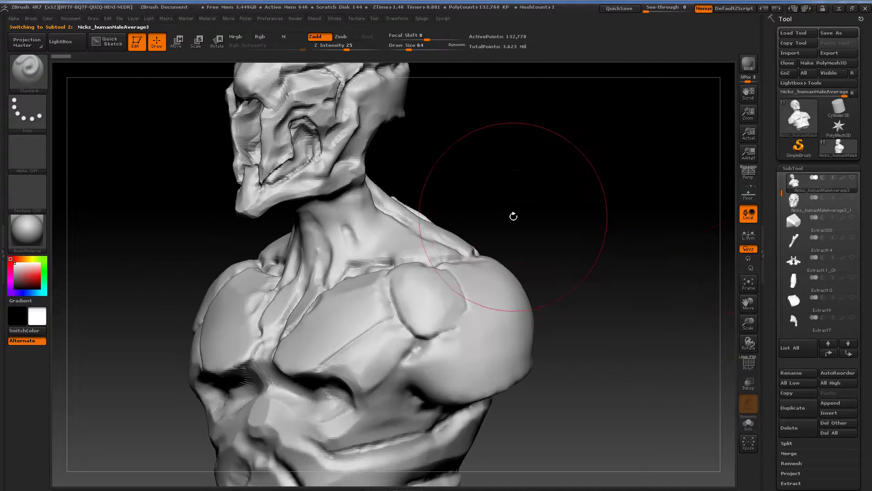
Step: Reduce the brush draw size to 6 and paint the first mask strokes on the front side of the neck
drag(411, 46, 403, 46)
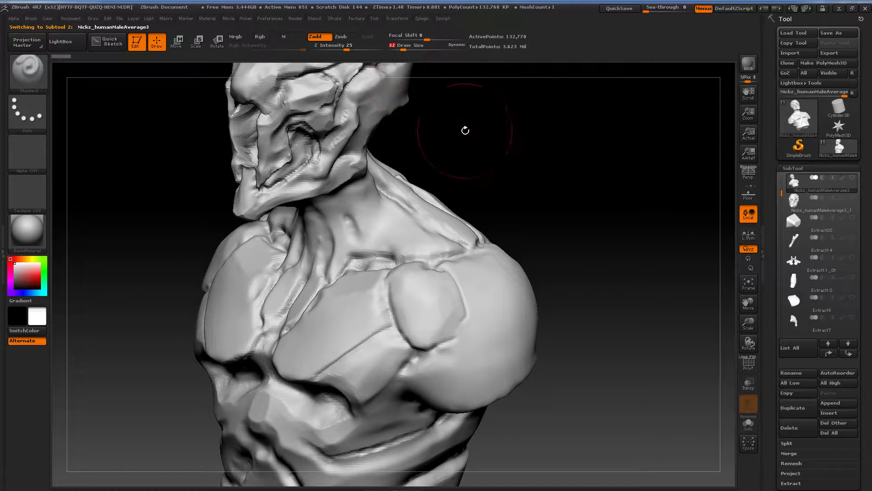
shift+drag(473, 197, 506, 235)
drag(403, 47, 399, 46)
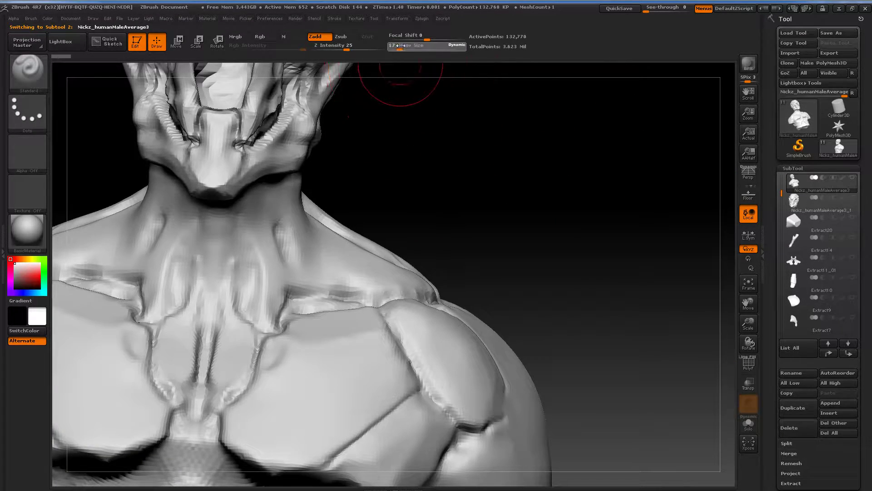
drag(440, 148, 391, 136)
drag(488, 189, 482, 164)
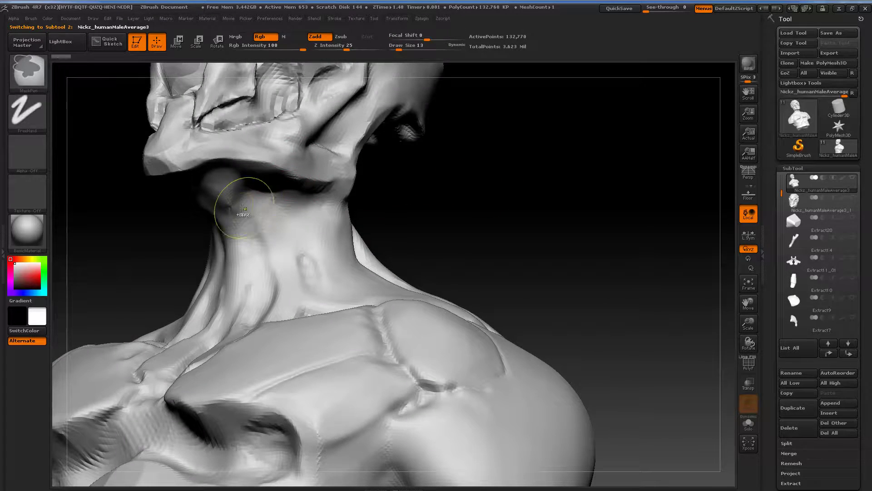
shift+drag(244, 207, 270, 237)
drag(401, 47, 395, 47)
mouse_move(265, 247)
ctrl+mouse_down()
mouse_move(275, 265)
mouse_move(282, 256)
mouse_move(288, 277)
ctrl+mouse_up()
drag(394, 214, 387, 252)
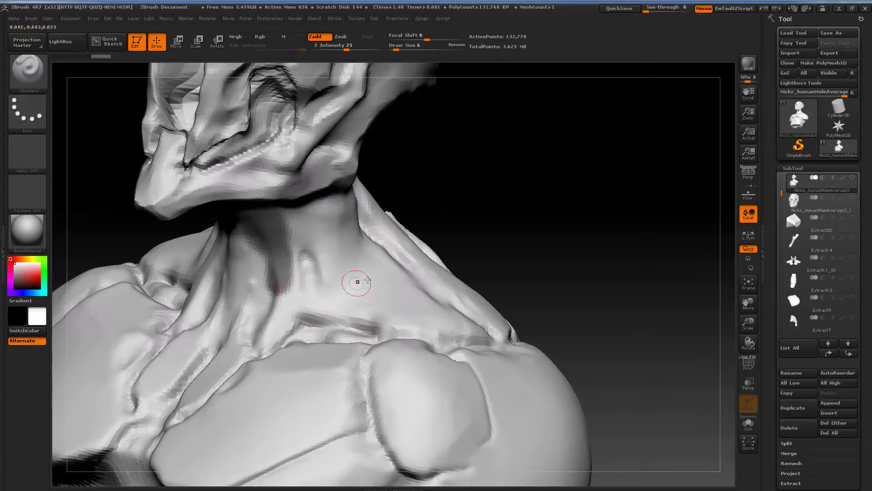
Step: Outline the mask down the front neck muscle and along the collarbone groove to the shoulder
mouse_move(283, 272)
ctrl+mouse_down()
mouse_move(248, 343)
mouse_move(318, 307)
mouse_move(394, 331)
ctrl+mouse_up()
drag(545, 257, 536, 305)
mouse_move(391, 337)
ctrl+mouse_down()
mouse_move(416, 350)
mouse_move(464, 351)
ctrl+mouse_up()
drag(567, 329, 497, 324)
mouse_move(437, 348)
ctrl+mouse_down()
mouse_move(467, 340)
mouse_move(453, 324)
ctrl+mouse_up()
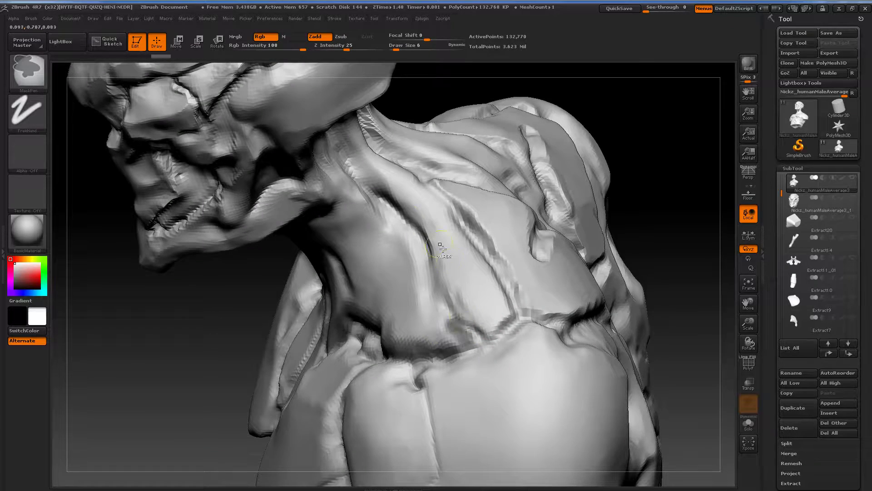
Step: Extend the mask from behind the jaw down the side of the neck to the shoulder and fill its interior
drag(645, 184, 610, 173)
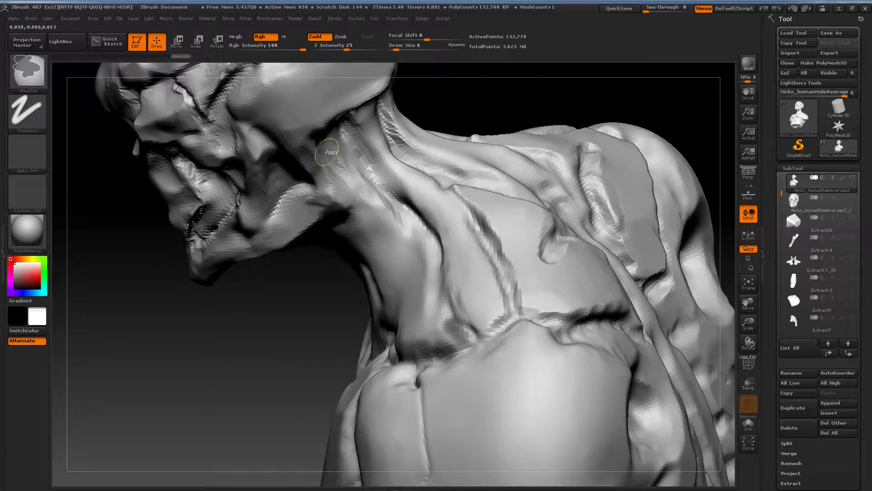
drag(257, 307, 209, 272)
mouse_move(334, 127)
ctrl+mouse_down()
mouse_move(318, 137)
mouse_move(337, 179)
mouse_move(356, 191)
mouse_move(361, 160)
ctrl+mouse_up()
drag(220, 317, 288, 262)
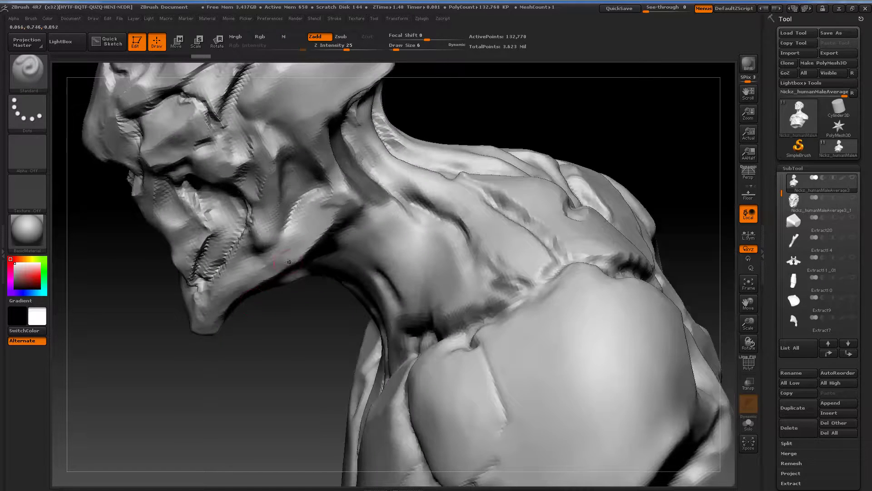
mouse_move(356, 207)
ctrl+mouse_down()
mouse_move(404, 250)
mouse_move(443, 204)
mouse_move(428, 230)
mouse_move(457, 288)
mouse_move(460, 260)
ctrl+mouse_up()
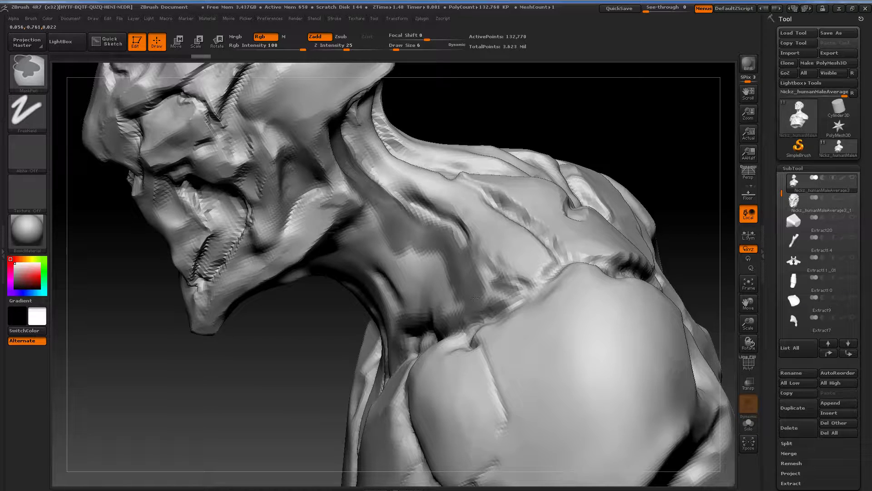
drag(649, 129, 709, 125)
mouse_move(393, 240)
ctrl+mouse_down()
mouse_move(384, 270)
mouse_move(396, 267)
mouse_move(363, 318)
mouse_move(395, 318)
mouse_move(436, 289)
mouse_move(411, 279)
mouse_move(468, 298)
mouse_move(482, 291)
ctrl+mouse_up()
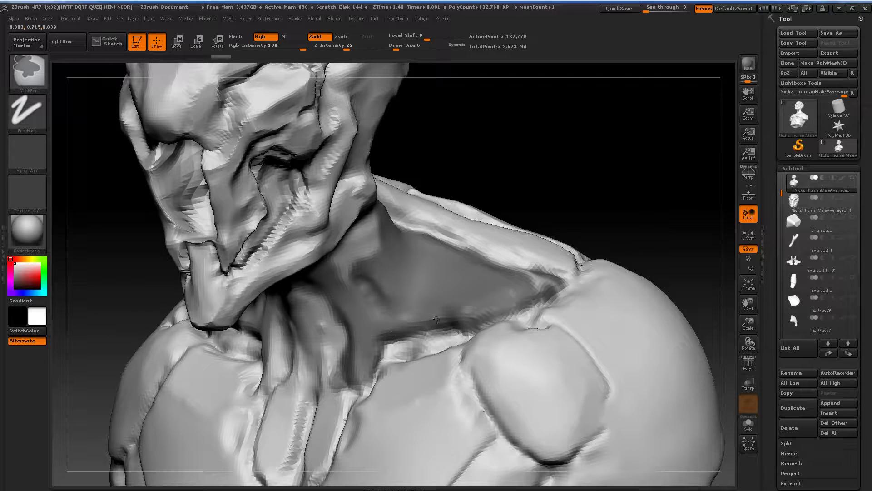
Step: Fill the remaining unmasked patches on the neck below the jaw and check the mask's edges
drag(623, 189, 436, 260)
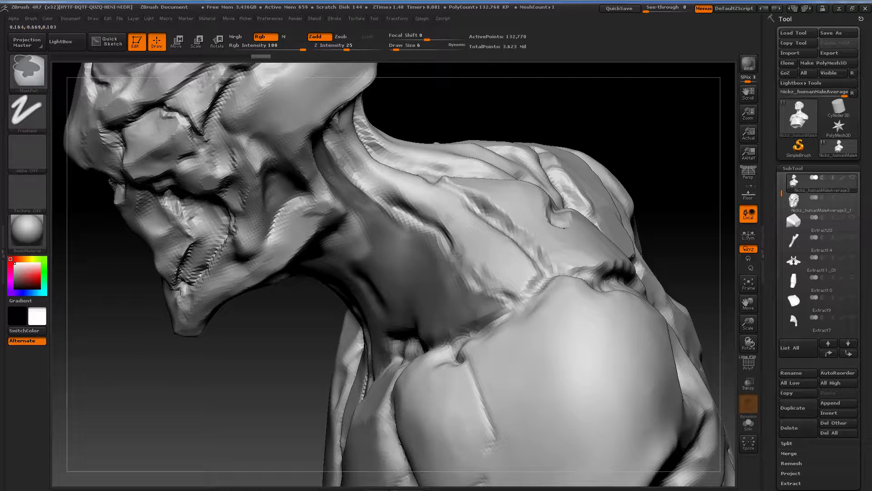
mouse_move(589, 125)
mouse_down()
mouse_move(577, 112)
mouse_move(512, 165)
mouse_move(523, 149)
mouse_move(530, 169)
mouse_move(454, 218)
mouse_up()
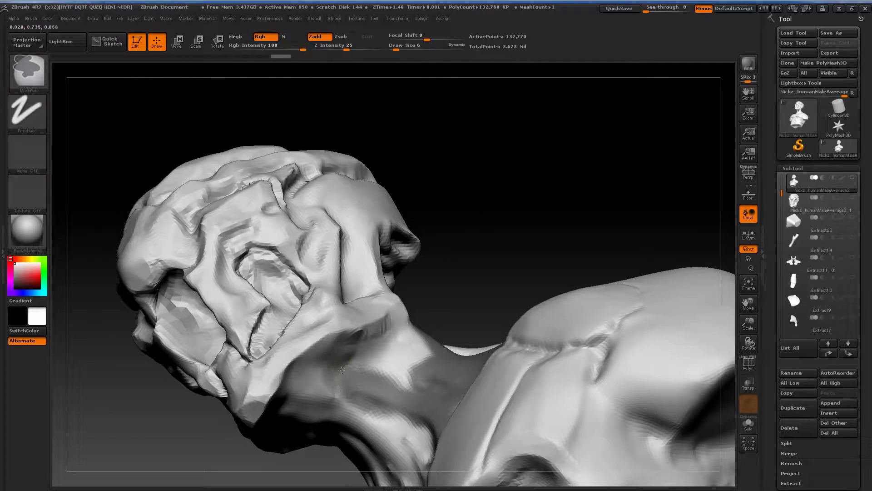
ctrl+drag(361, 366, 393, 358)
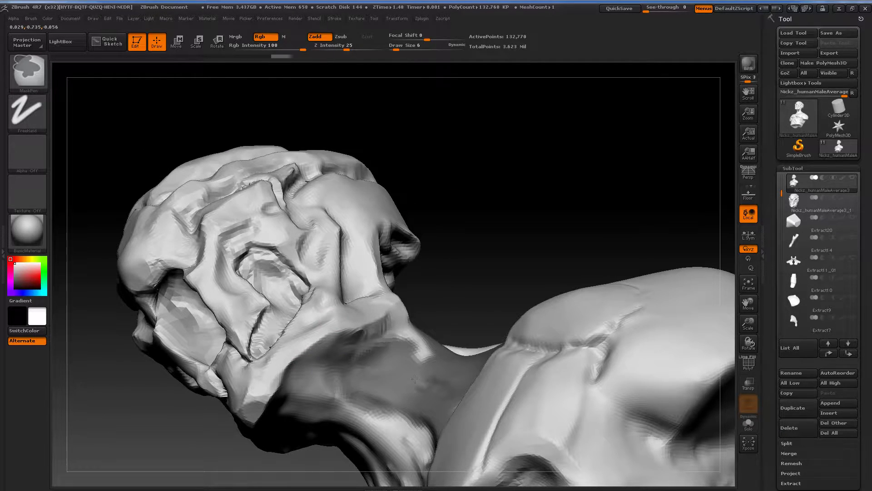
drag(544, 247, 402, 330)
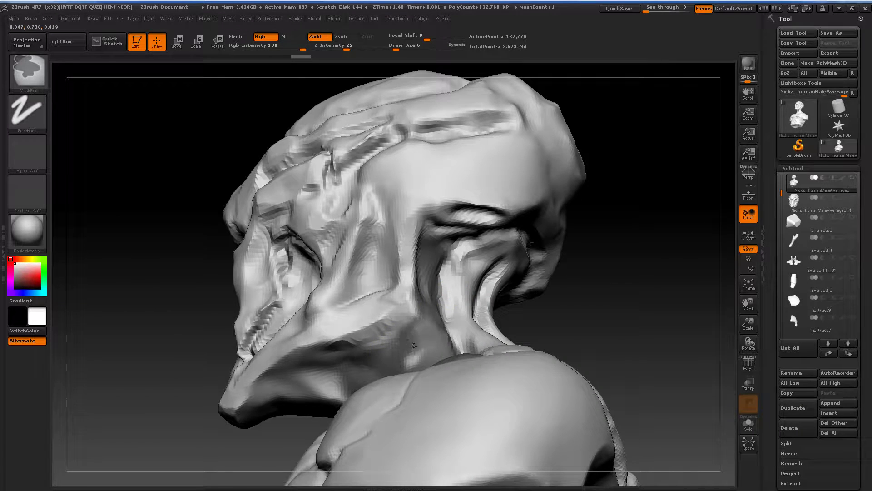
drag(476, 346, 413, 356)
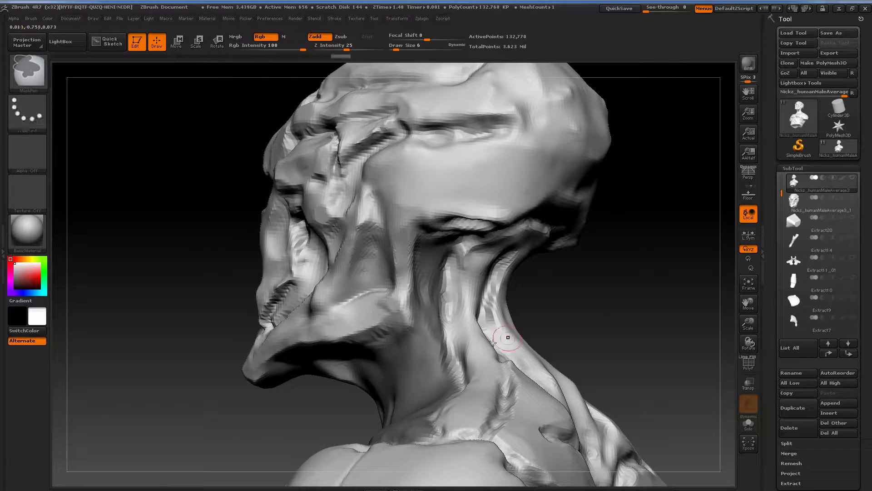
mouse_move(563, 320)
mouse_down()
mouse_move(672, 304)
mouse_move(632, 288)
mouse_move(666, 246)
mouse_up()
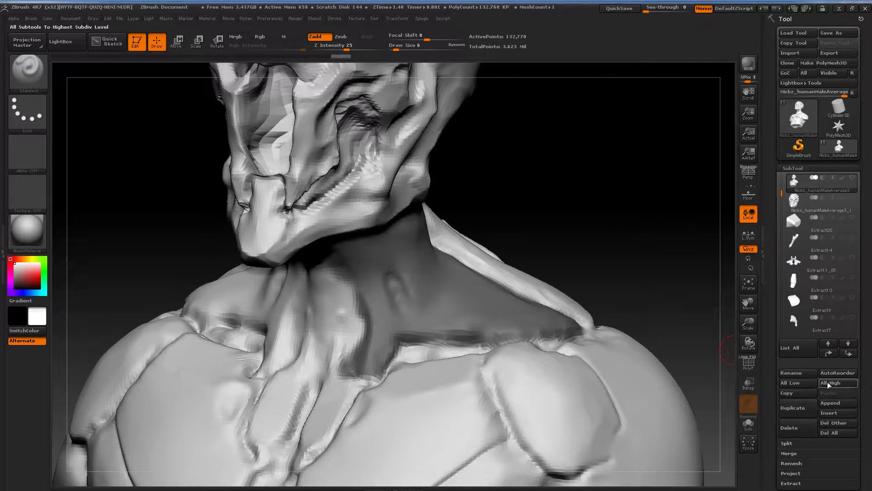
Step: Preview an extraction of the masked neck area with a thickness of 0.02
drag(871, 403, 871, 337)
click(792, 365)
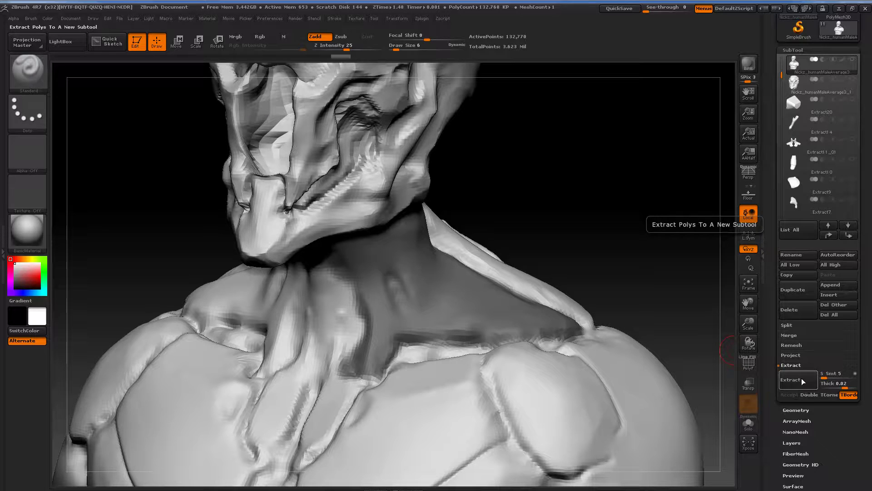
click(802, 382)
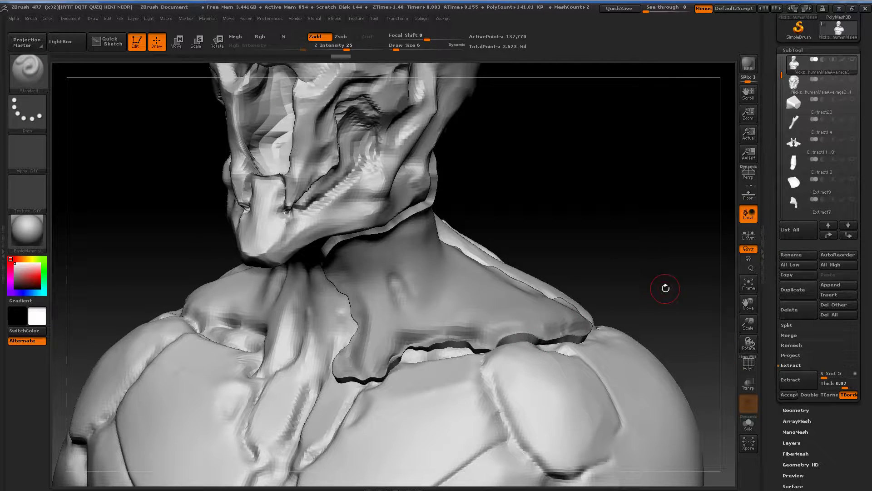
drag(686, 293, 680, 282)
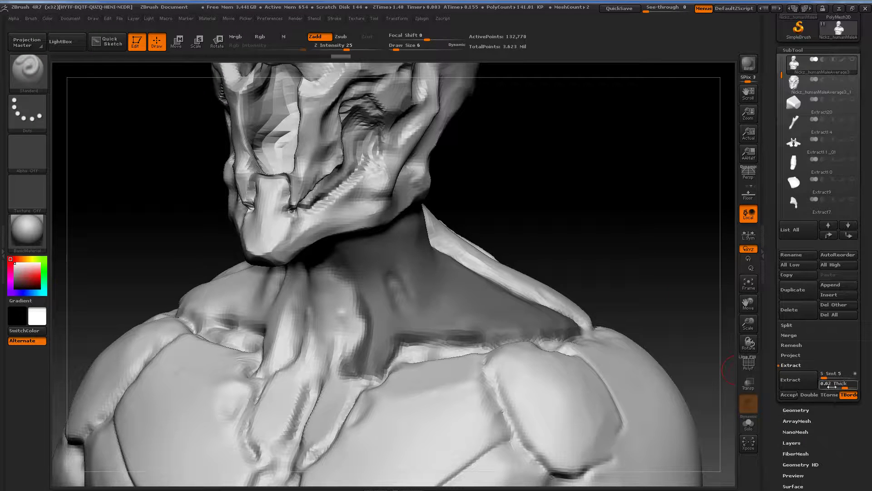
Step: Extract the masked neck area with a thickness of -0.2, accept it as a new subtool and turn on Solo mode
drag(831, 386, 825, 386)
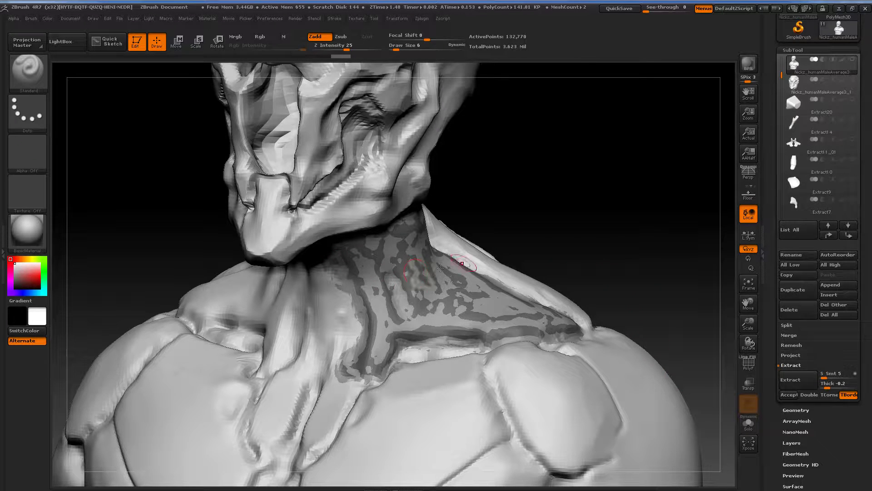
drag(563, 235, 610, 319)
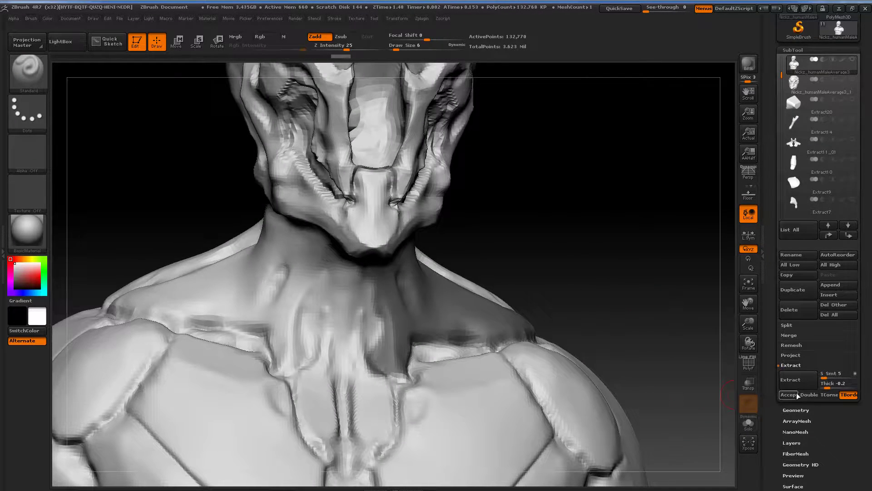
click(791, 380)
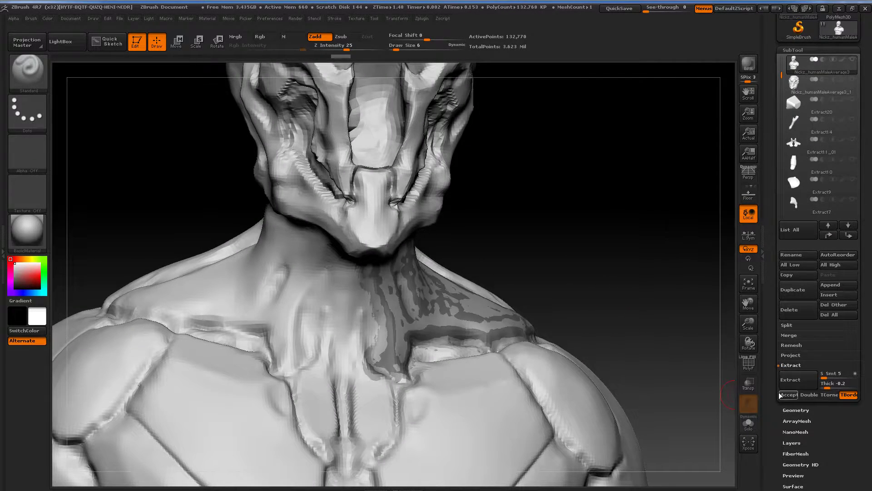
click(748, 424)
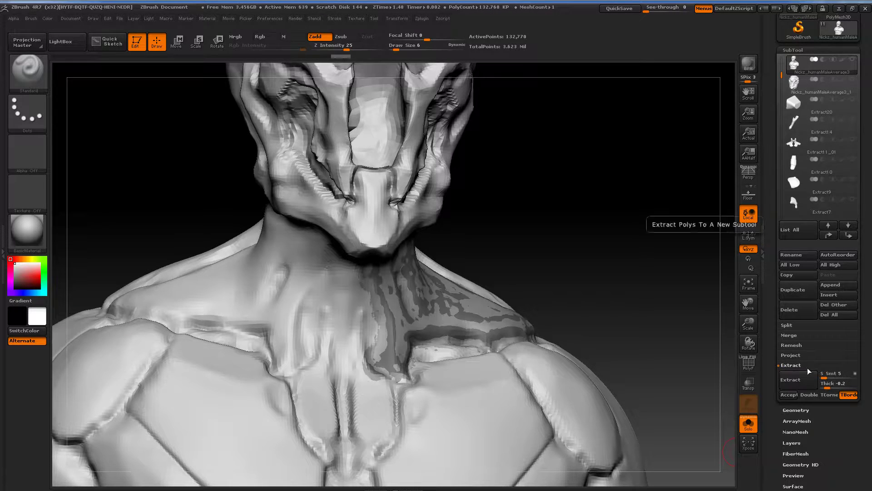
click(782, 395)
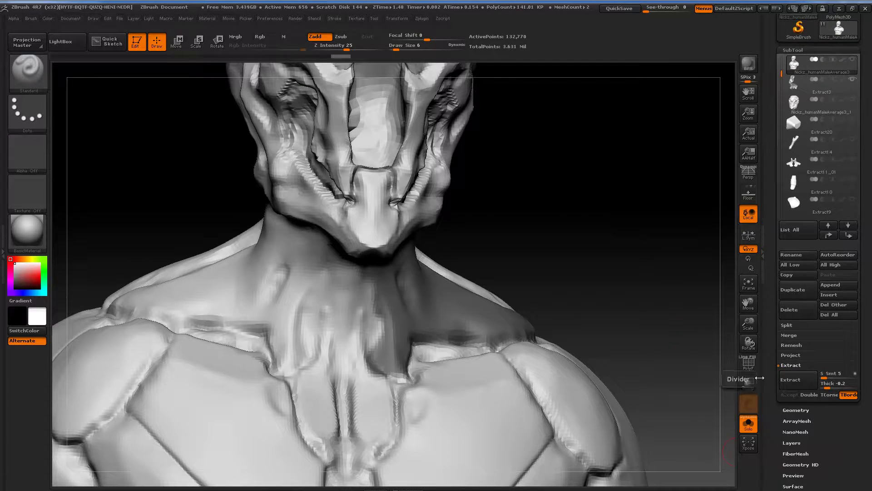
Step: Select the newly extracted neck piece and inspect its shape from several sides
click(798, 89)
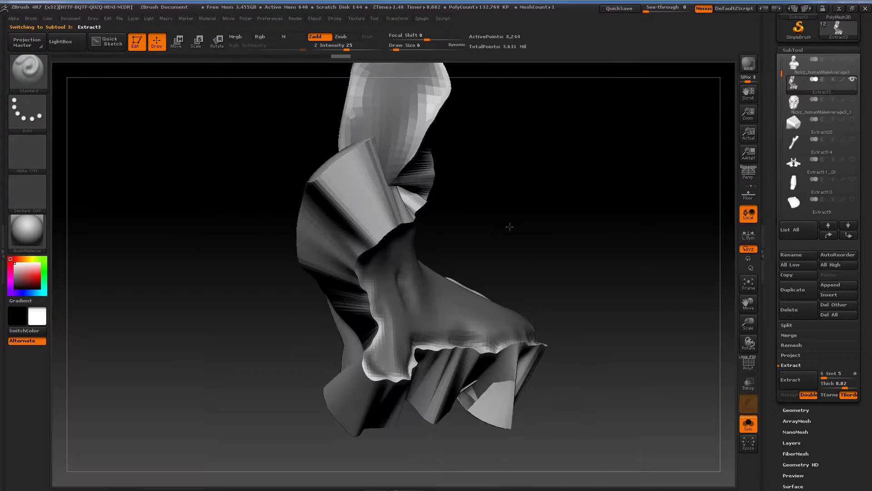
drag(509, 226, 535, 241)
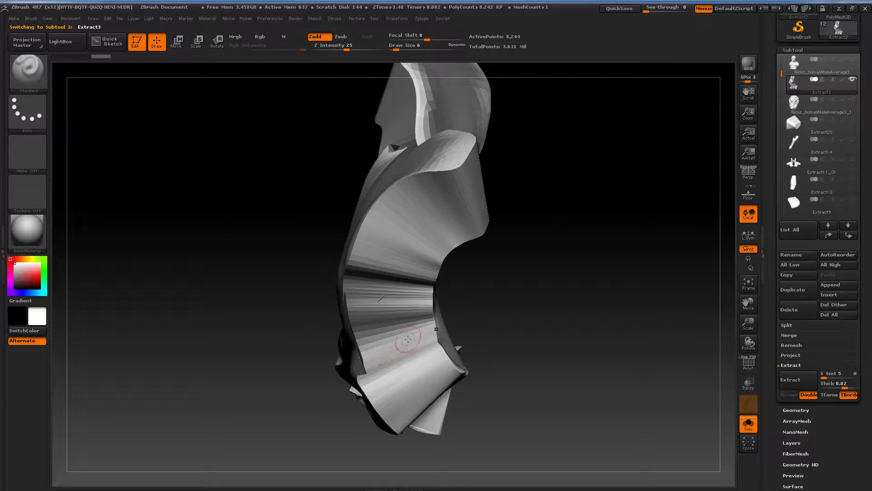
drag(500, 311, 411, 325)
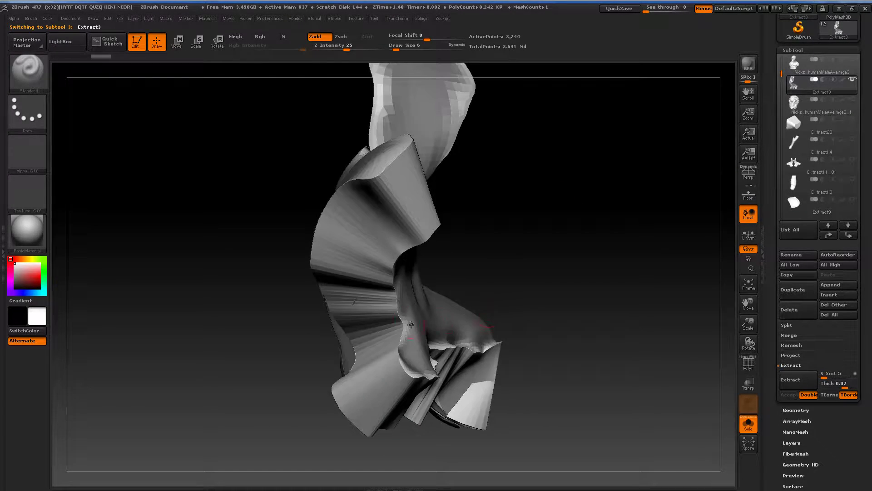
Step: Check the overly thick extracted neck piece from the side and delete that subtool
drag(596, 298, 727, 256)
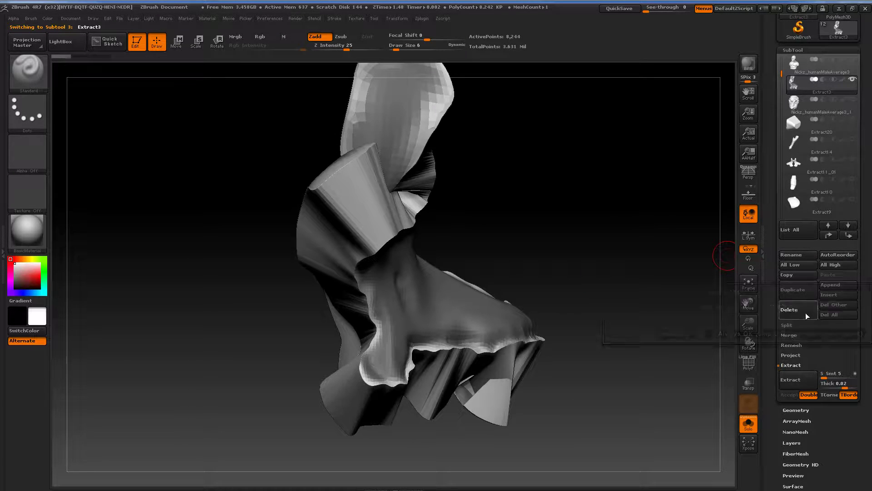
click(782, 311)
click(763, 334)
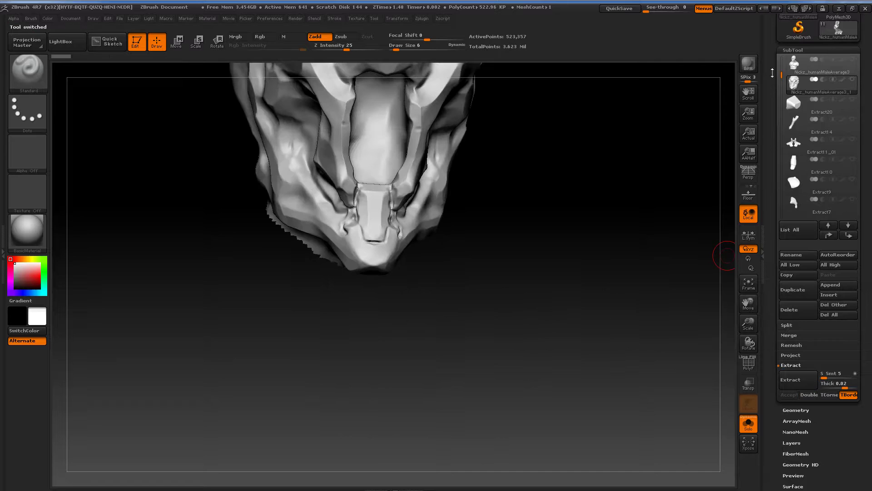
Step: Extract the bust's masked neck area with a thickness of -0.02, accept it, select the new subtool and turn off Solo mode
click(800, 67)
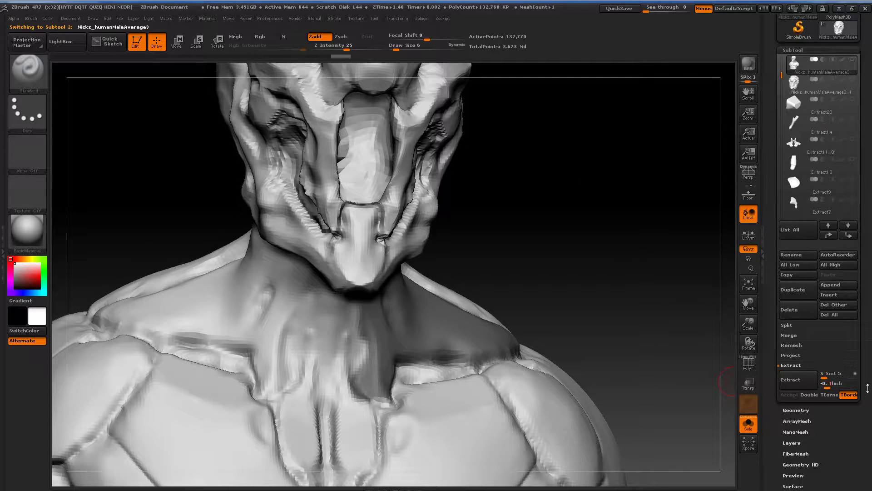
click(791, 379)
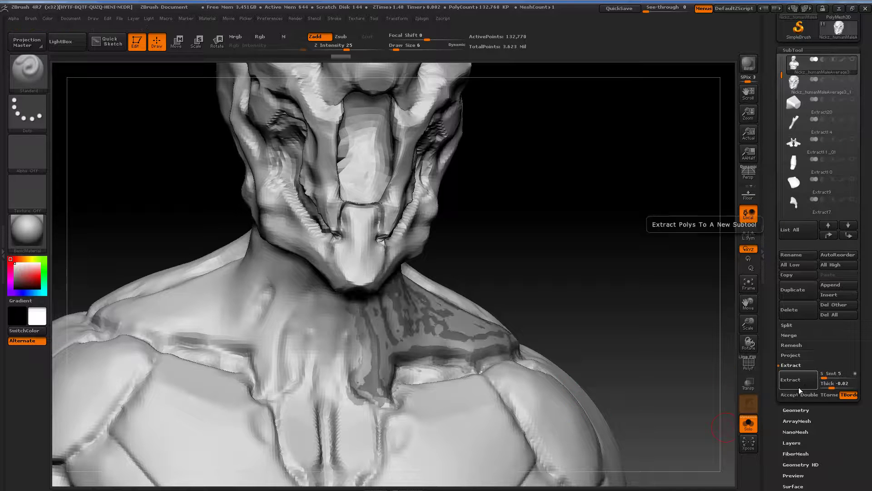
click(789, 395)
click(798, 85)
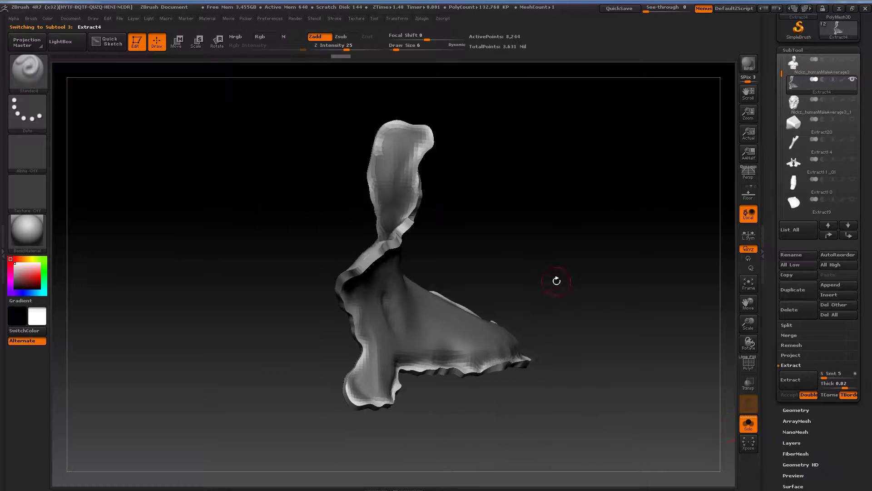
click(748, 423)
drag(629, 303, 551, 230)
key(shift+f)
key(shift+f)
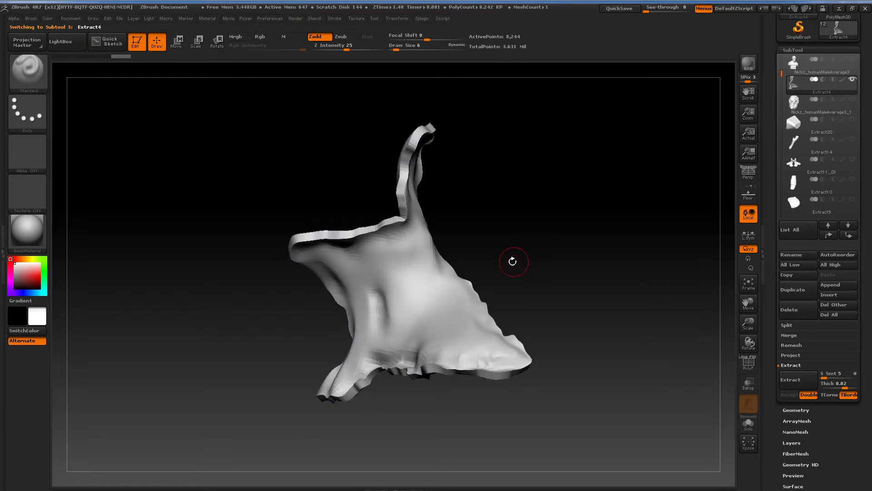
Step: Smooth the extracted neck piece's jagged edges with a light Polish deformation and check the result
mouse_move(512, 259)
mouse_down()
mouse_move(530, 255)
mouse_move(570, 200)
mouse_move(727, 294)
mouse_move(664, 316)
mouse_up()
scroll(866, 305, down, 3)
scroll(830, 308, down, 1)
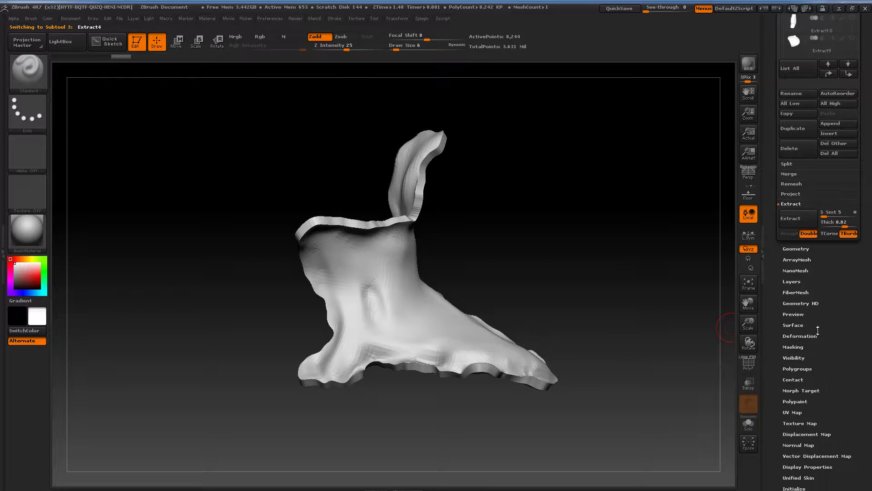
click(810, 336)
click(788, 47)
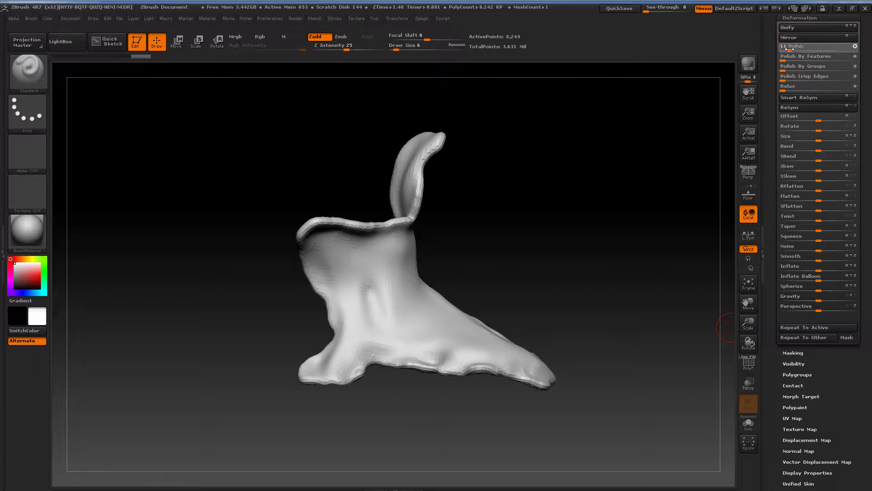
drag(596, 160, 705, 196)
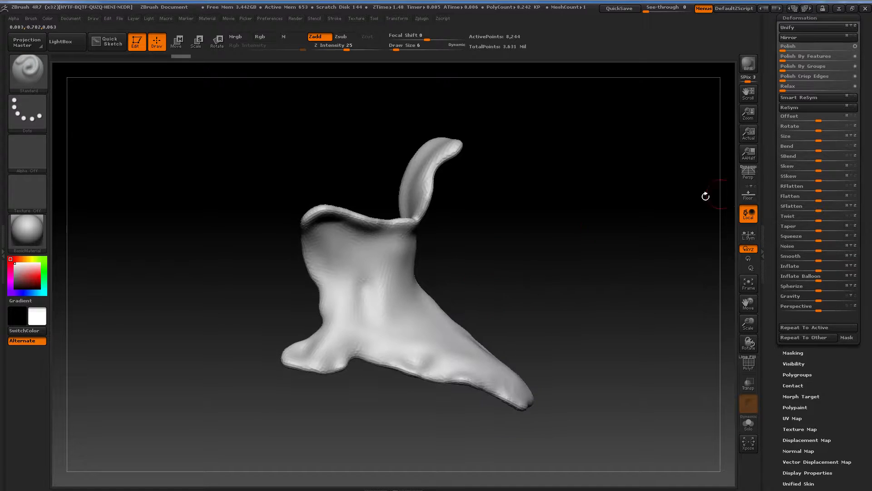
Step: ZRemesh the neck piece with AdaptiveSize 100 and Curves Strength 100, and display its polyframe
drag(869, 60, 820, 90)
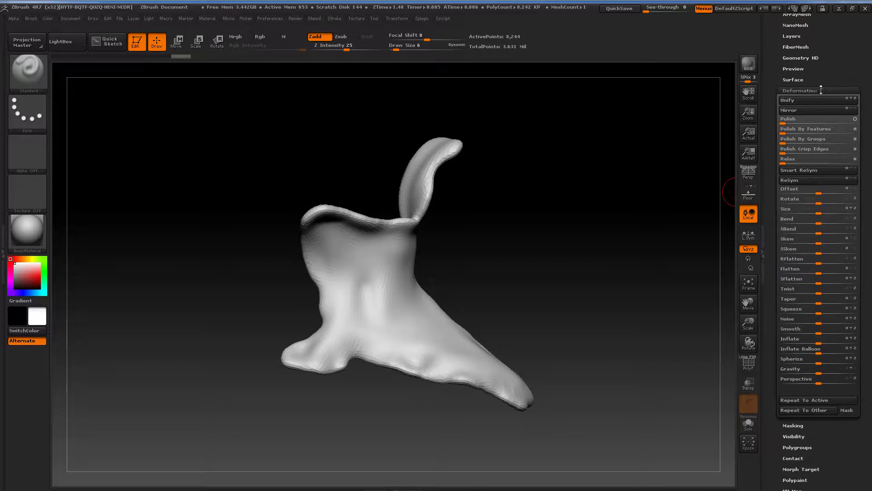
click(821, 92)
click(801, 52)
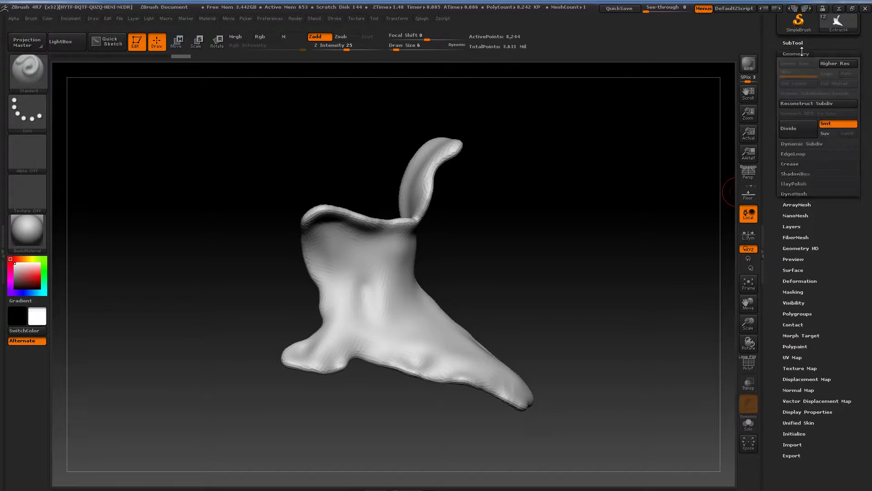
click(802, 51)
click(800, 54)
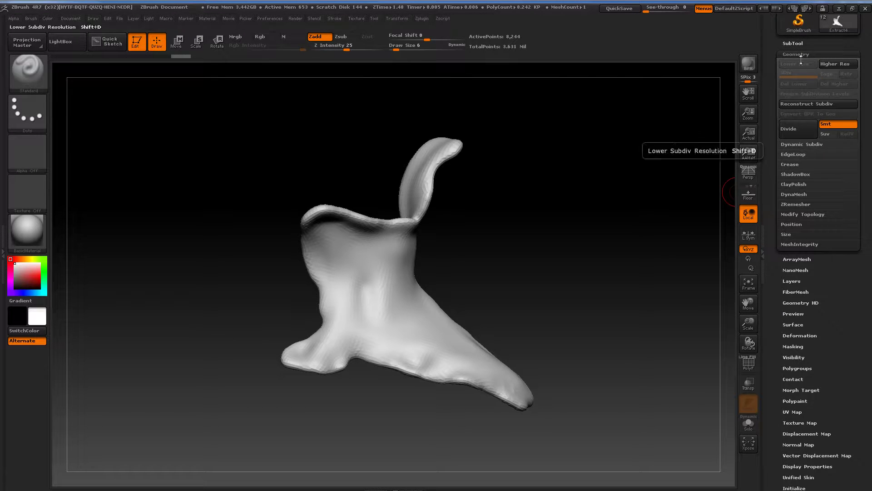
click(796, 204)
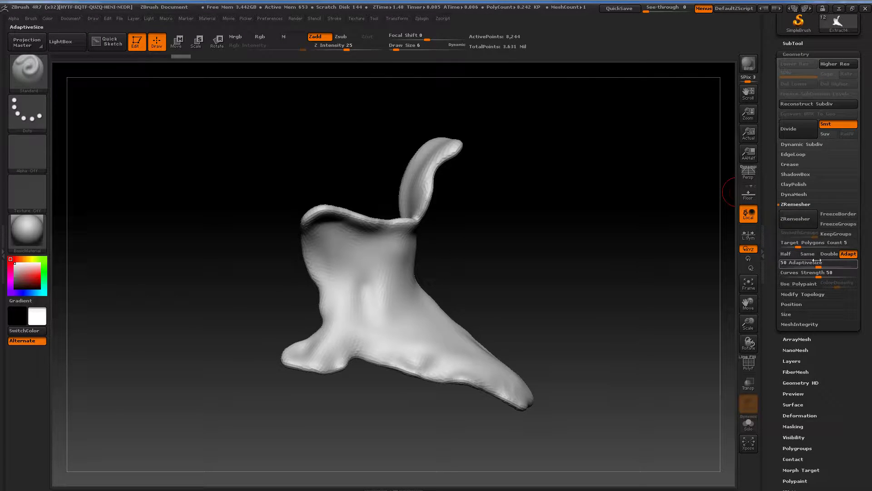
drag(816, 260, 862, 266)
drag(819, 274, 864, 276)
click(804, 218)
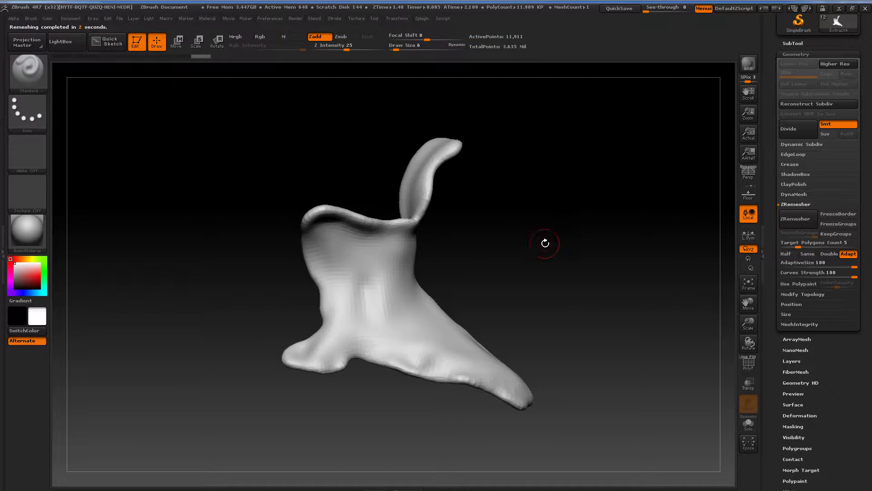
key(shift+f)
drag(532, 260, 565, 296)
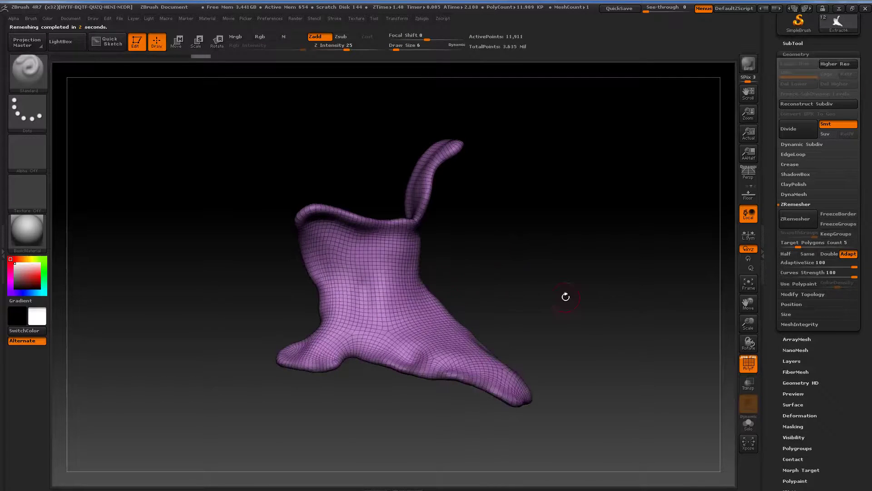
Step: Disable adaptive density and ZRemesh the neck piece twice at half the polygon count
click(848, 253)
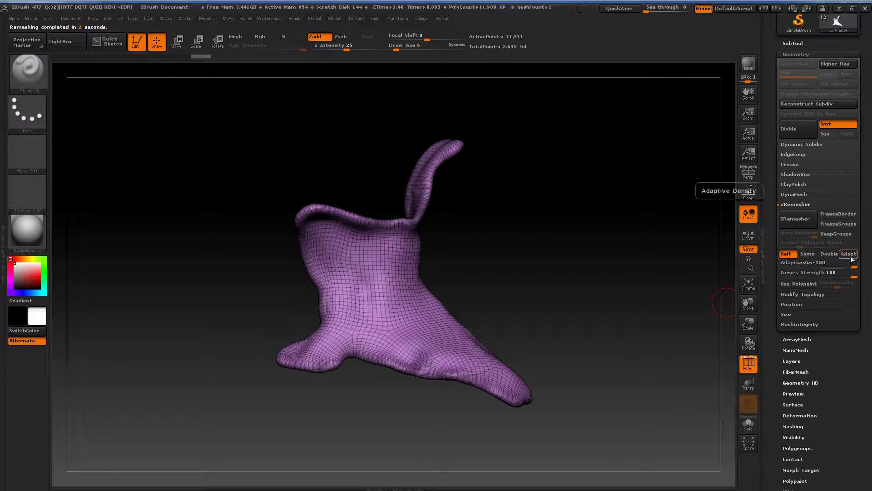
click(799, 222)
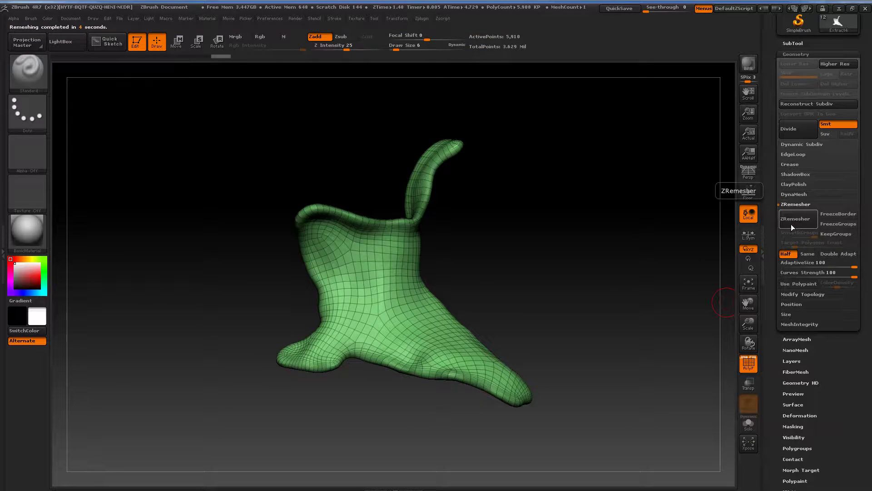
drag(531, 244, 545, 254)
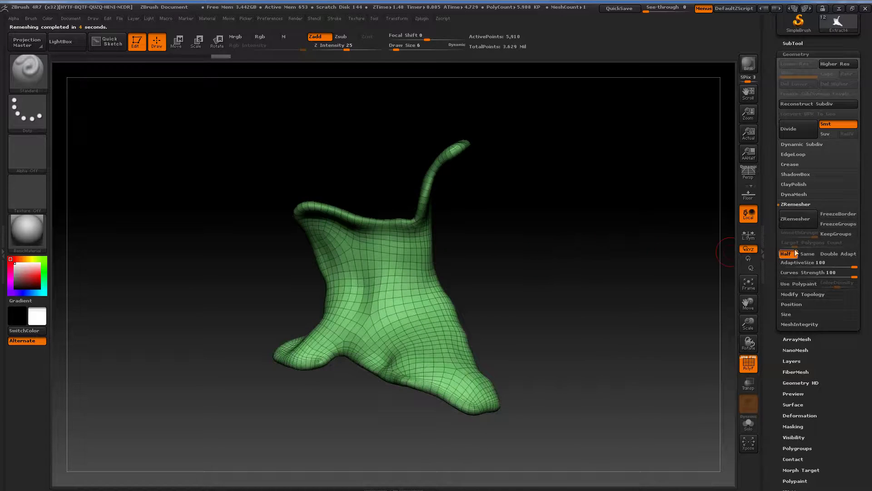
click(795, 219)
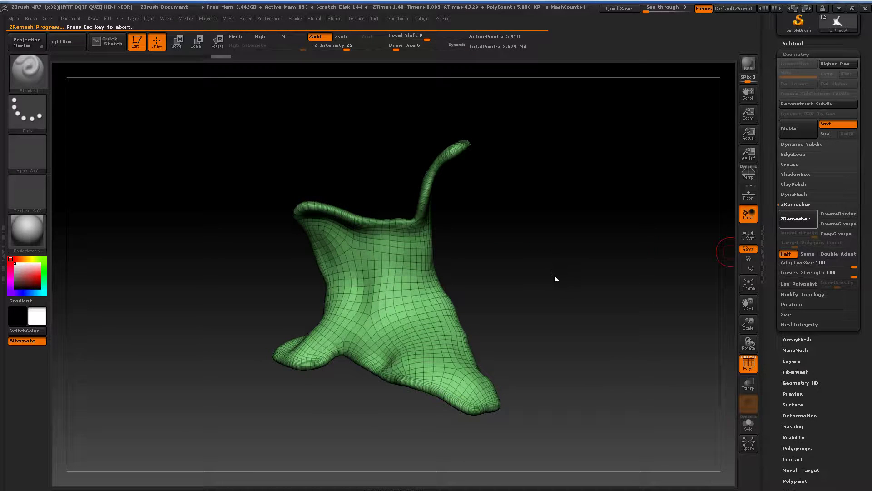
drag(468, 269, 532, 266)
Step: Using the Move brush at draw size 14, pull the neck piece's upper front corner upward and outward
key(b)
key(m)
key(v)
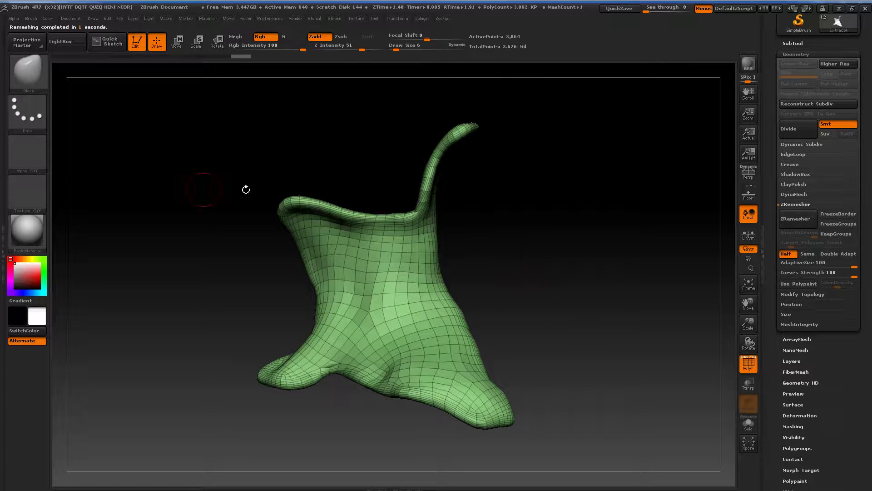
drag(398, 48, 401, 48)
drag(276, 131, 316, 142)
drag(400, 49, 399, 49)
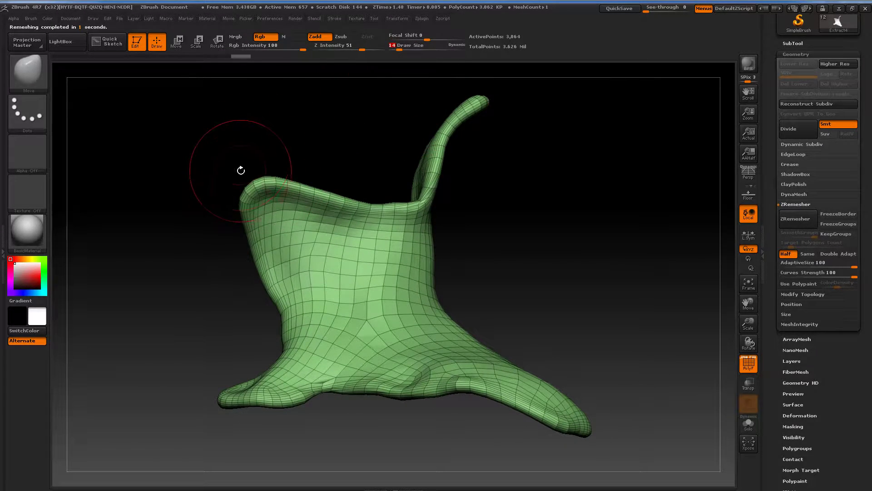
mouse_move(247, 179)
mouse_down()
mouse_move(267, 156)
mouse_move(278, 176)
mouse_move(236, 182)
mouse_up()
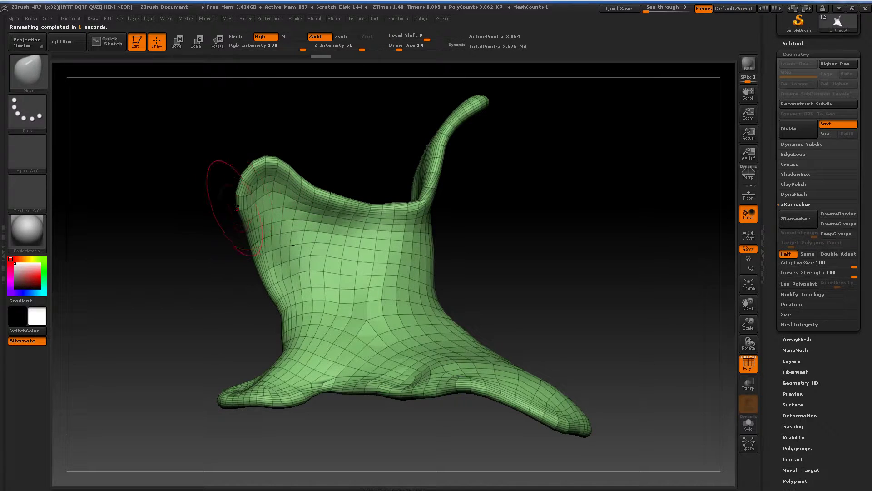
Step: Reshape the neck piece's front edge into a cleaner inward curve above the lower front lobe
drag(191, 277, 188, 319)
alt+drag(188, 320, 218, 277)
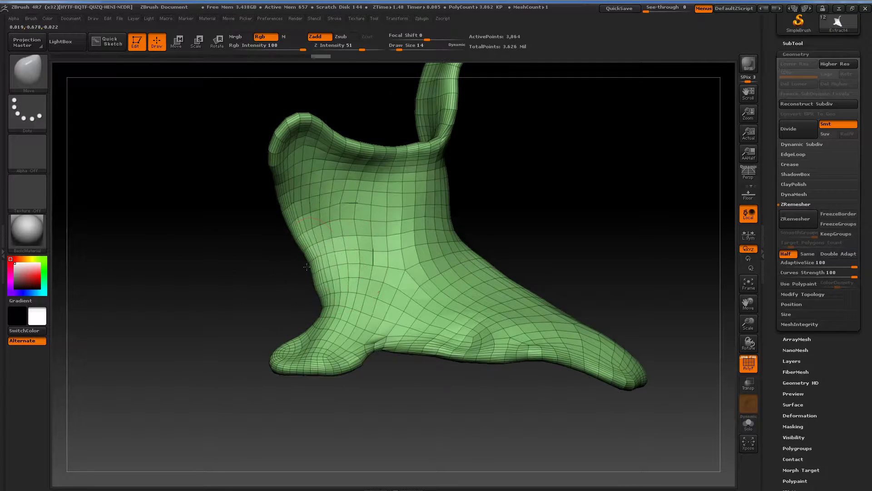
mouse_move(291, 294)
mouse_down()
mouse_move(282, 296)
mouse_move(322, 284)
mouse_up()
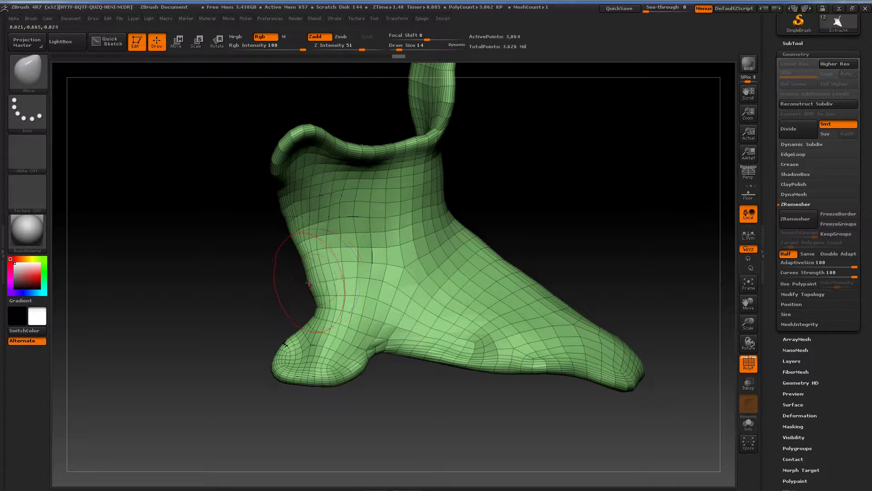
key(shift)
shift+drag(311, 300, 308, 313)
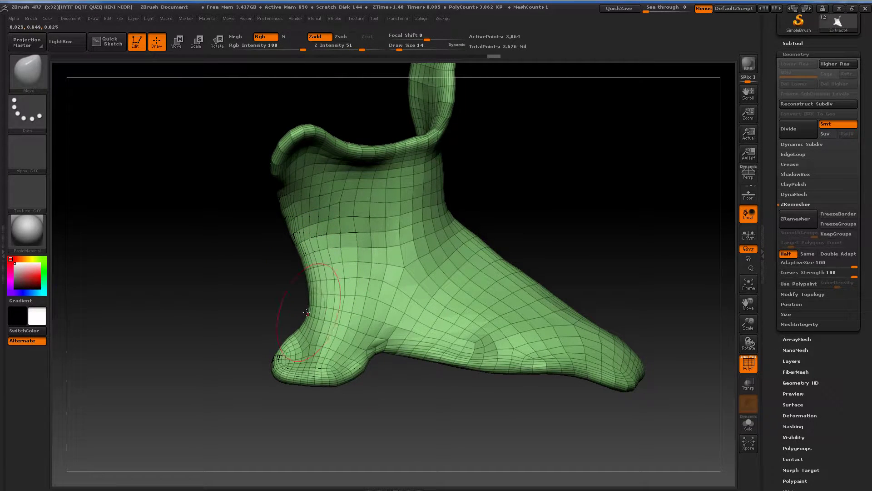
Step: Pull the dented middle of the neck piece's lower edge downward and check the shape from the side
drag(557, 271, 600, 268)
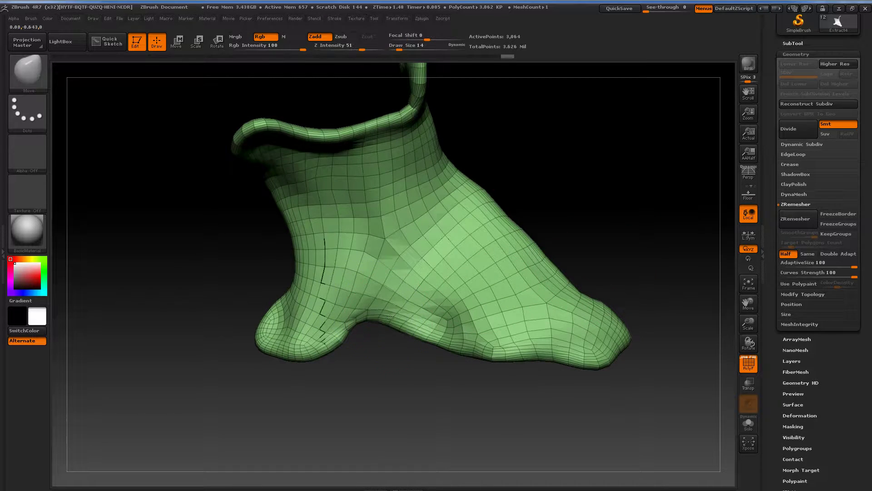
drag(429, 347, 422, 373)
drag(455, 324, 437, 353)
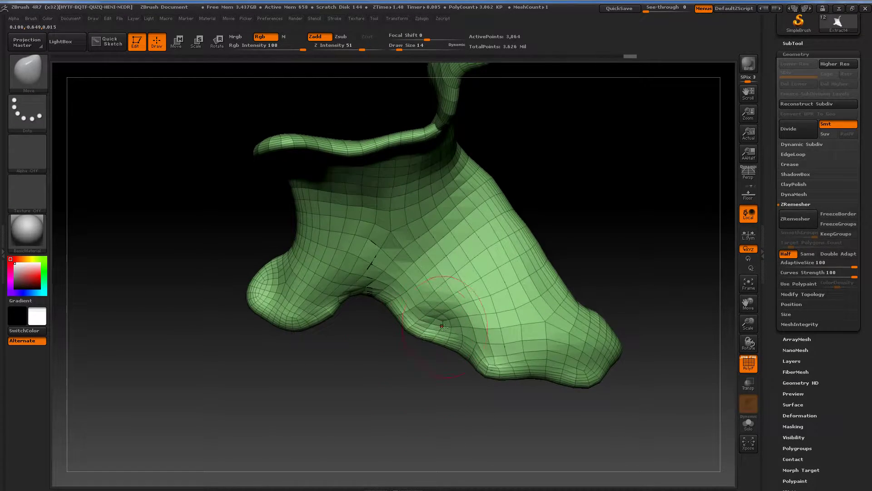
drag(450, 308, 506, 301)
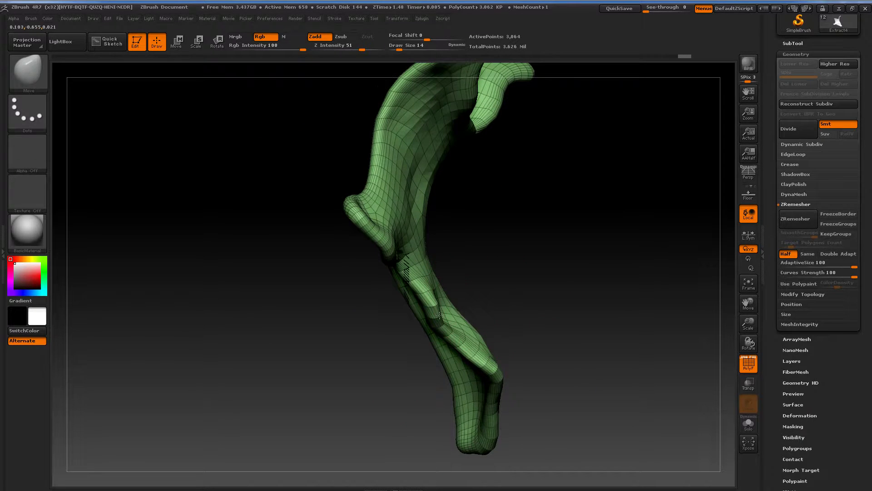
drag(568, 286, 621, 329)
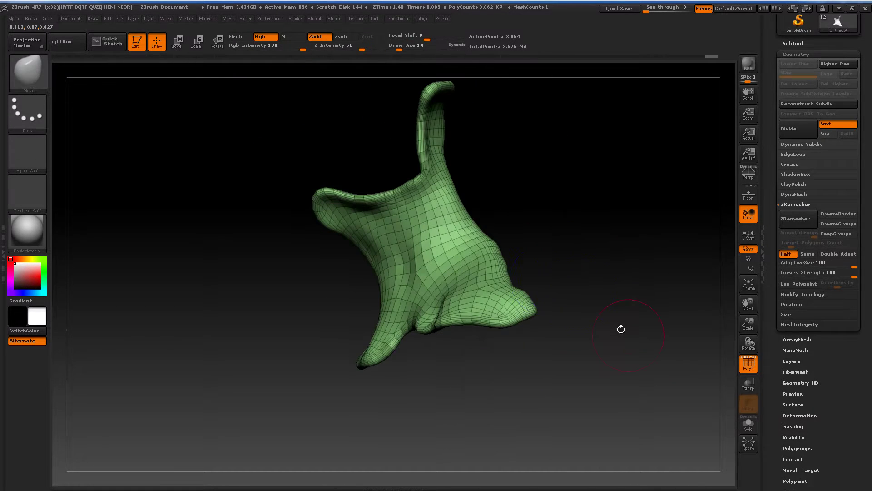
Step: Show the bust's body subtool again together with the neck piece
click(808, 54)
click(792, 43)
click(853, 52)
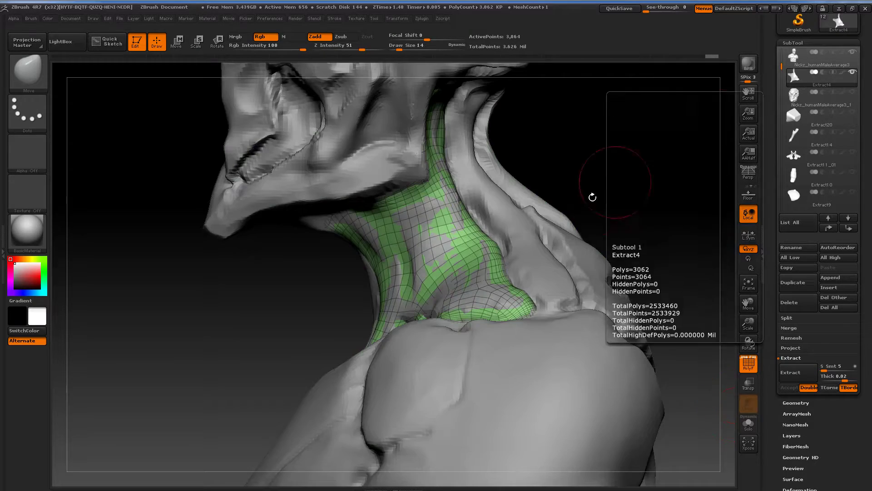
Step: Pull the neck piece's lower front tip and bottom edge down and outward to fit along the bust's collarbone and shoulder
drag(592, 195, 604, 291)
mouse_move(351, 313)
mouse_down()
mouse_move(296, 358)
mouse_move(322, 371)
mouse_up()
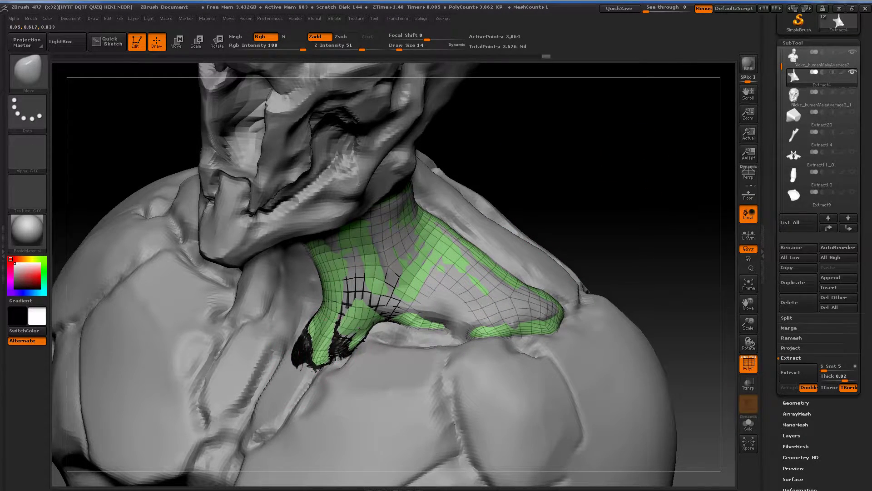
drag(402, 314, 424, 329)
drag(628, 272, 548, 295)
mouse_move(434, 317)
mouse_down()
mouse_move(425, 336)
mouse_move(414, 335)
mouse_move(436, 349)
mouse_up()
drag(663, 223, 673, 223)
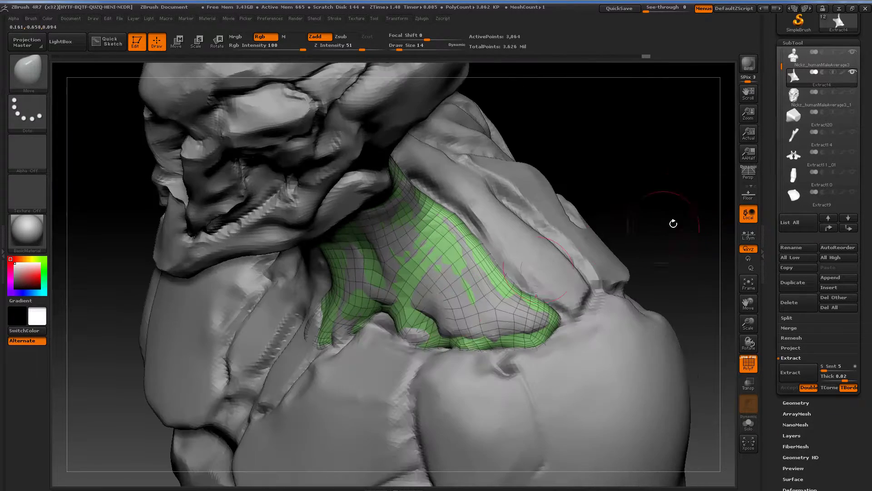
mouse_move(436, 338)
mouse_down()
mouse_move(578, 326)
mouse_move(487, 349)
mouse_move(547, 338)
mouse_up()
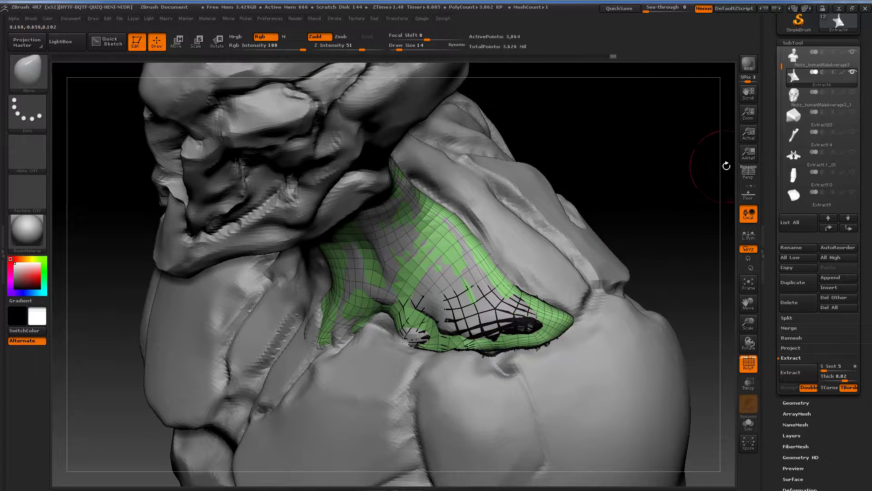
Step: Pull the neck piece's upper rear strip up along the bust's neck and check the fit from the front
drag(726, 166, 435, 176)
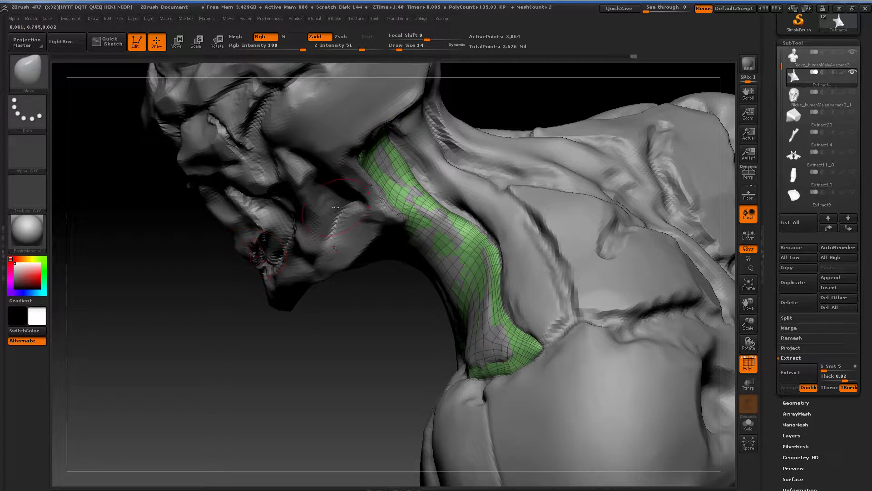
drag(258, 337, 329, 134)
drag(329, 168, 332, 111)
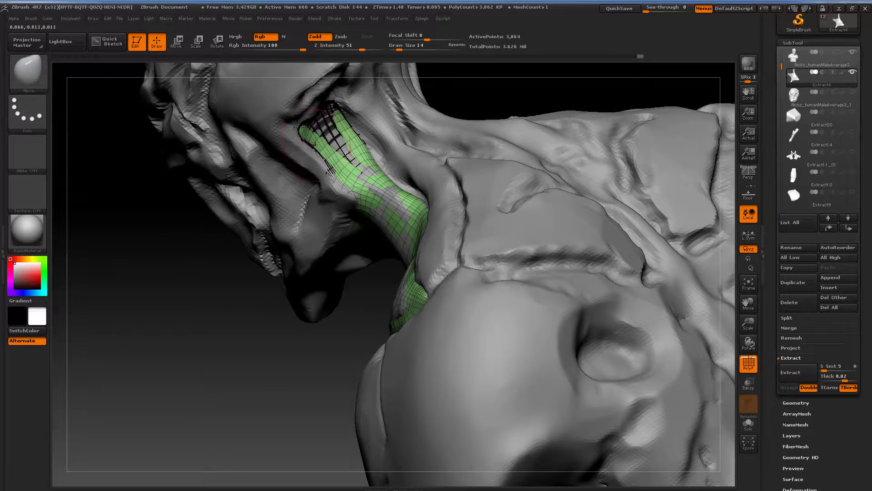
alt+drag(227, 355, 664, 173)
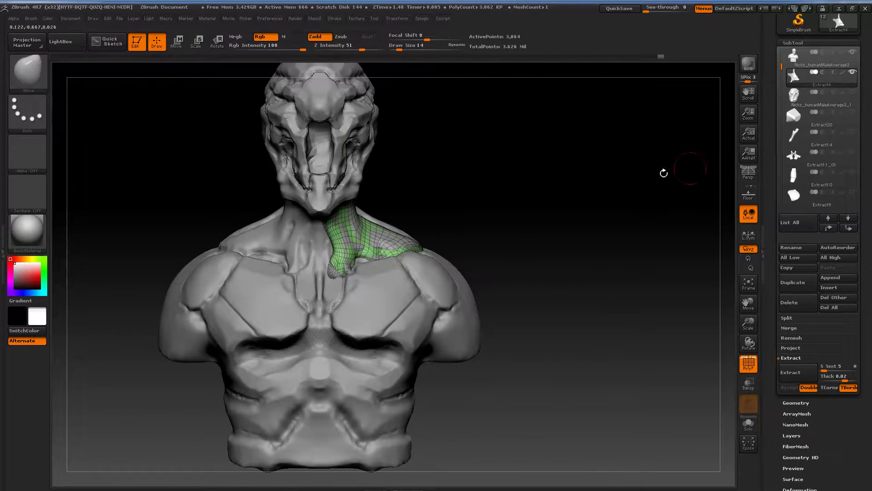
Step: Hide the bust's body and show the Extract10, Extract9, Extract7, Extract6 and Skin_ZSphere armour pieces around the neck piece
click(852, 53)
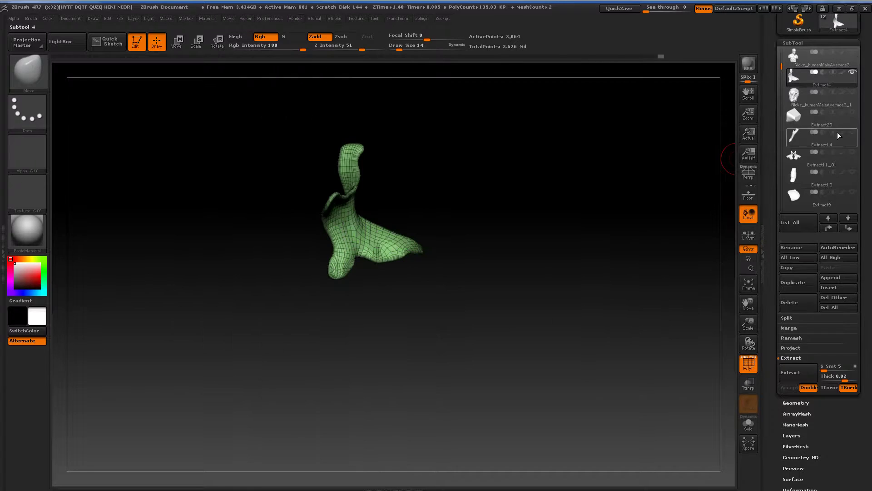
click(853, 154)
click(853, 173)
click(852, 198)
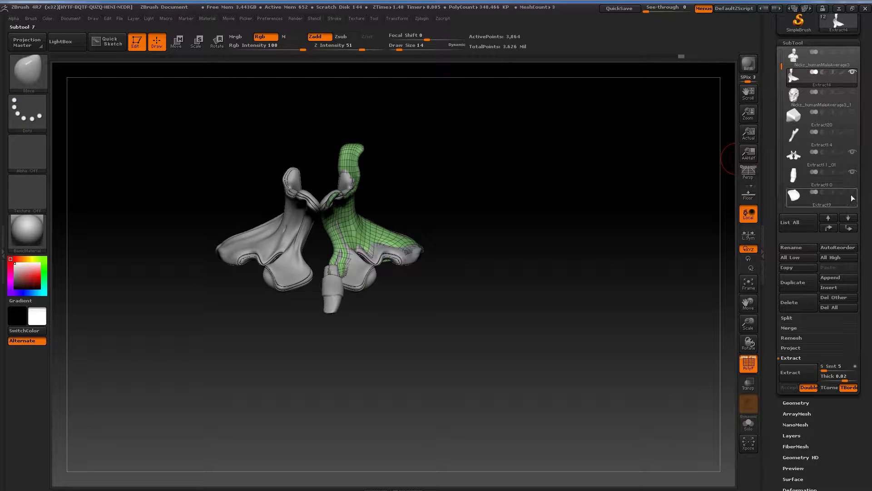
click(853, 153)
click(854, 193)
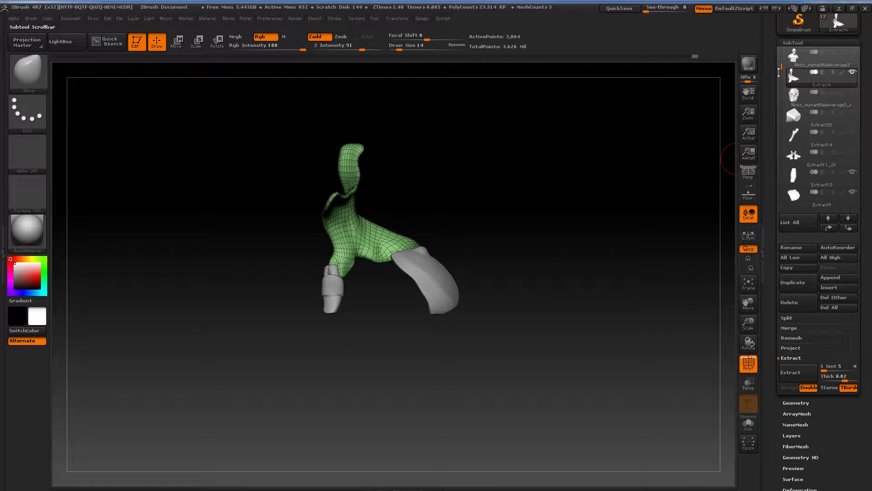
drag(780, 67, 782, 130)
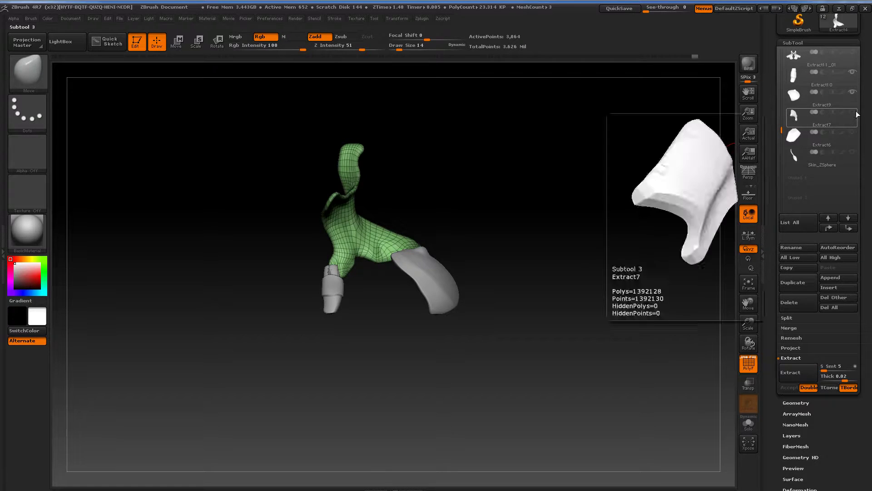
click(857, 134)
click(853, 152)
Step: Try to pull the neck piece's lower edge toward the shoulder plate and undo the change
drag(615, 204, 498, 266)
alt+click(440, 251)
alt+click(393, 250)
drag(356, 297, 335, 309)
key(ctrl+z)
key(ctrl+z)
key(ctrl+z)
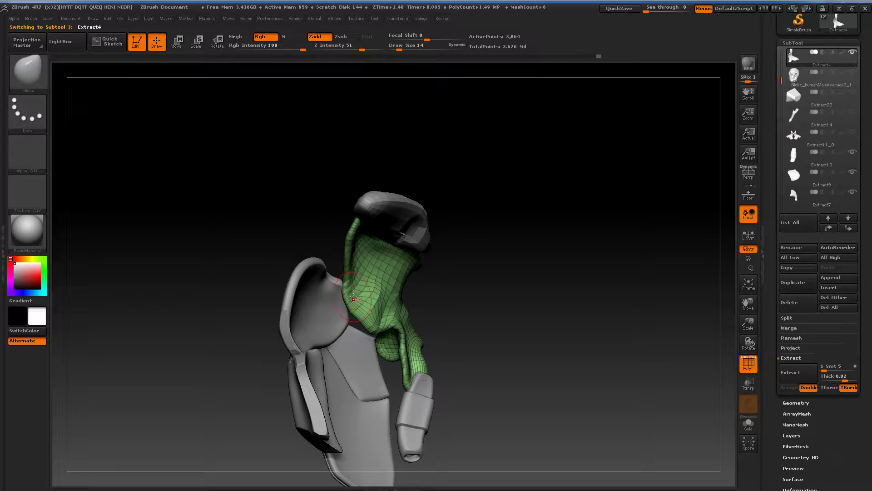
Step: Pull the neck piece's lower edge down from several angles to meet the shoulder and chest plates
drag(353, 297, 351, 312)
right_drag(366, 325, 431, 307)
drag(376, 323, 374, 336)
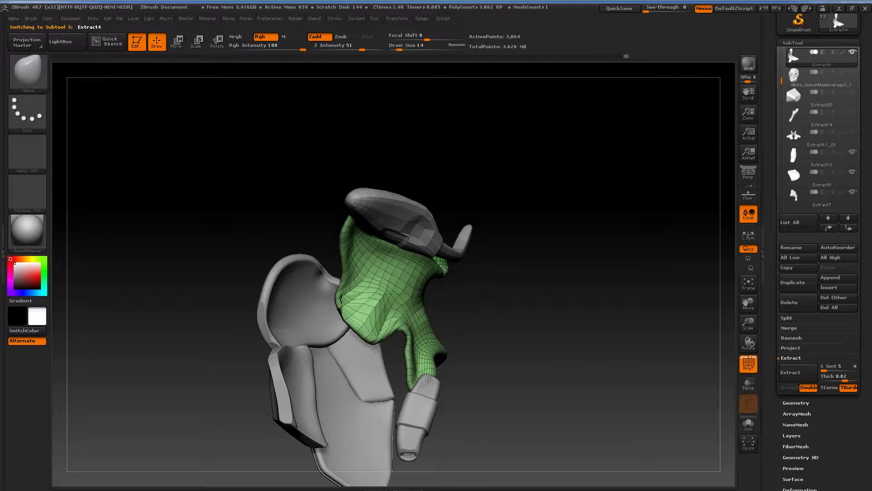
right_drag(447, 331, 391, 342)
drag(351, 326, 352, 332)
mouse_move(455, 315)
right_down()
mouse_move(367, 323)
mouse_move(343, 304)
mouse_move(375, 290)
right_up()
drag(356, 318, 349, 321)
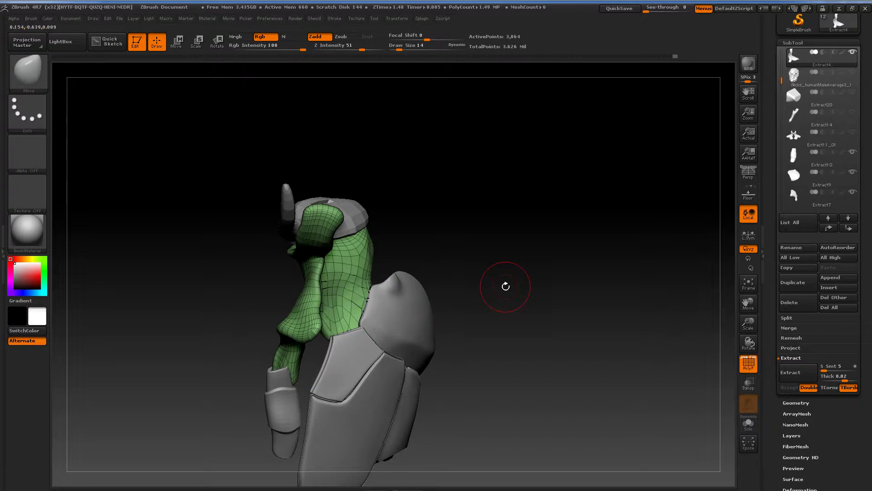
drag(506, 286, 482, 288)
drag(349, 323, 348, 327)
mouse_move(447, 295)
mouse_down()
mouse_move(491, 288)
mouse_move(457, 293)
mouse_up()
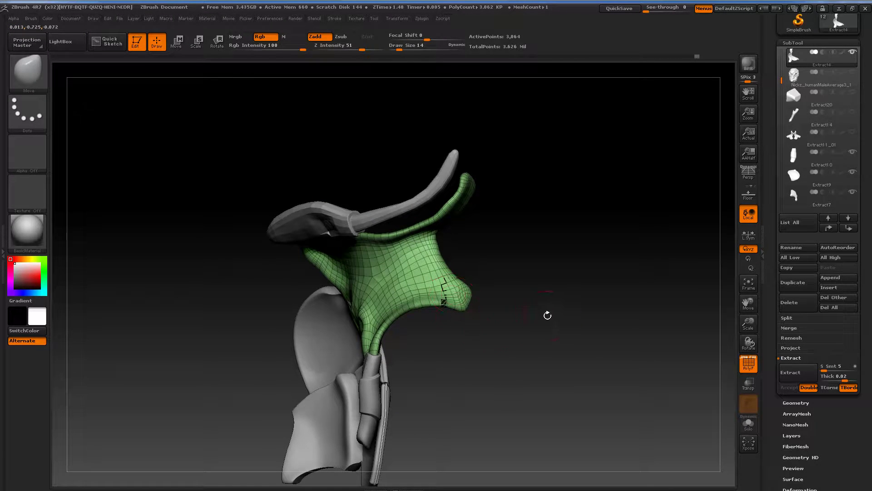
Step: Move the neck piece's sloping back edge outward to fit against the back plate
drag(547, 315, 551, 308)
drag(513, 328, 469, 309)
drag(550, 309, 506, 221)
drag(595, 247, 636, 282)
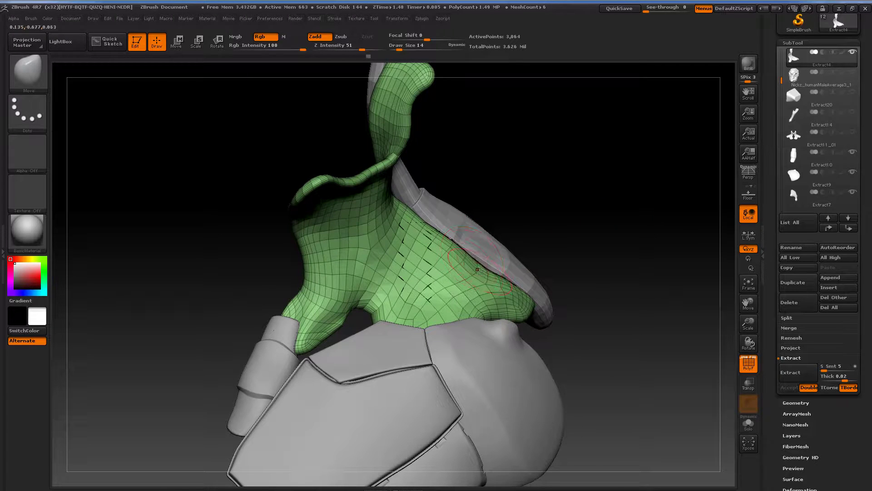
drag(464, 267, 472, 261)
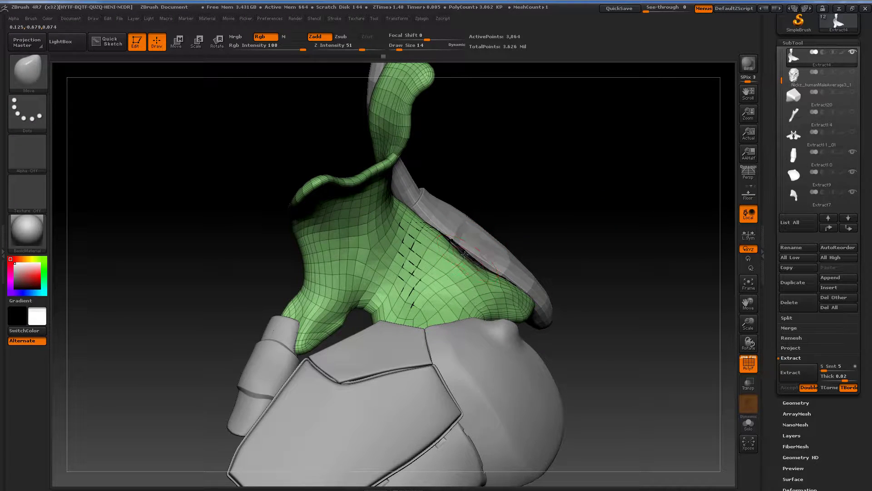
drag(550, 236, 527, 230)
drag(456, 252, 467, 247)
Step: Adjust the curve of the neck piece's upper rim where the rear strip branches off
mouse_move(590, 182)
mouse_down()
mouse_move(573, 187)
mouse_move(575, 132)
mouse_move(567, 111)
mouse_move(554, 110)
mouse_up()
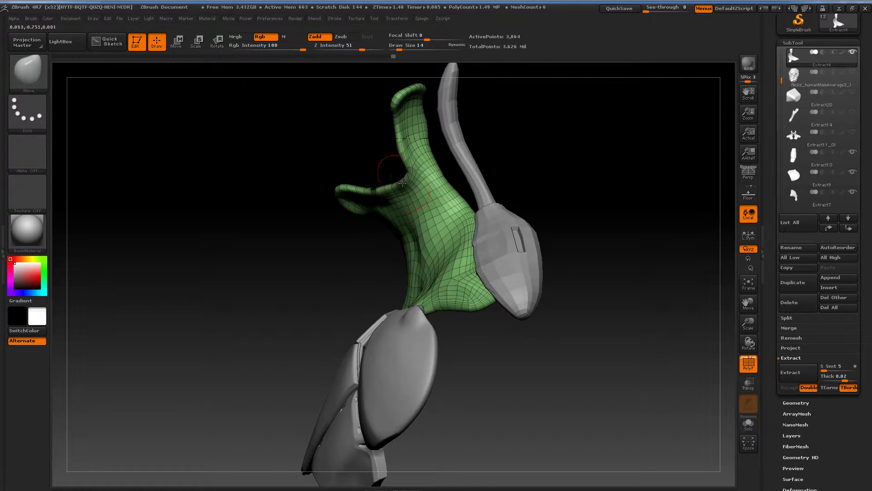
drag(551, 155, 455, 177)
drag(402, 180, 383, 186)
mouse_move(545, 164)
mouse_down()
mouse_move(572, 169)
mouse_move(414, 178)
mouse_move(500, 189)
mouse_move(493, 202)
mouse_move(347, 256)
mouse_move(387, 266)
mouse_up()
mouse_move(594, 197)
mouse_down()
mouse_move(597, 175)
mouse_move(584, 212)
mouse_up()
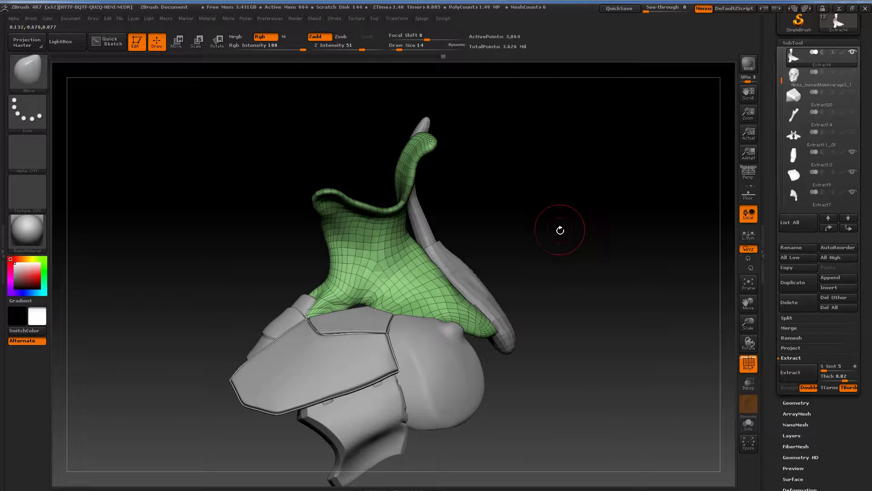
Step: Turn off the polyframe display and switch to the Standard brush
key(shift+f)
mouse_move(544, 236)
mouse_down()
mouse_move(543, 195)
mouse_move(399, 159)
mouse_up()
key(b)
key(s)
key(t)
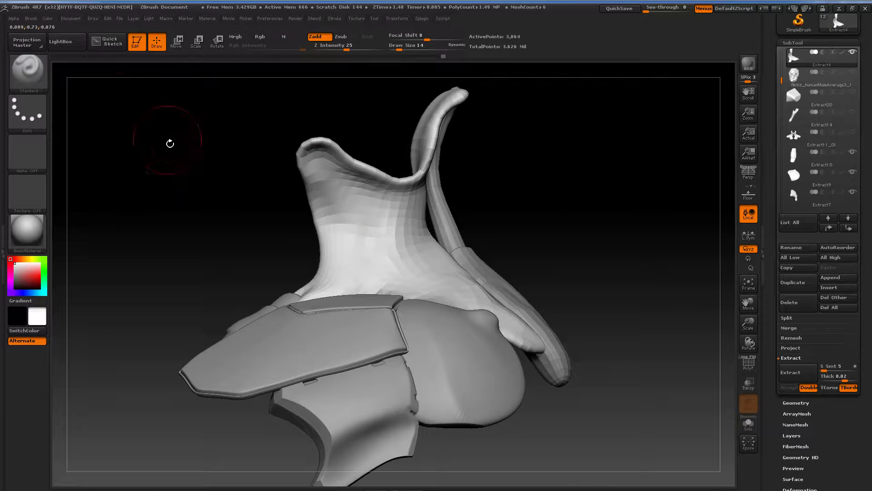
click(48, 19)
mouse_move(247, 19)
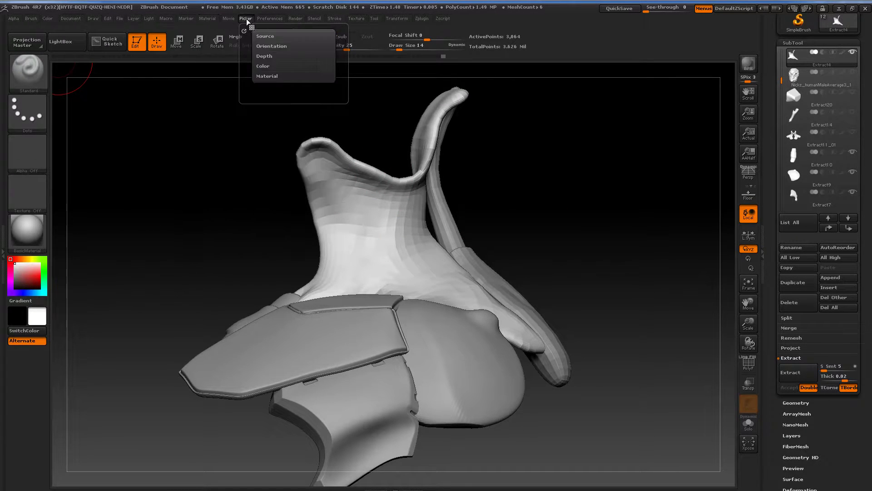
scroll(859, 210, down, 3)
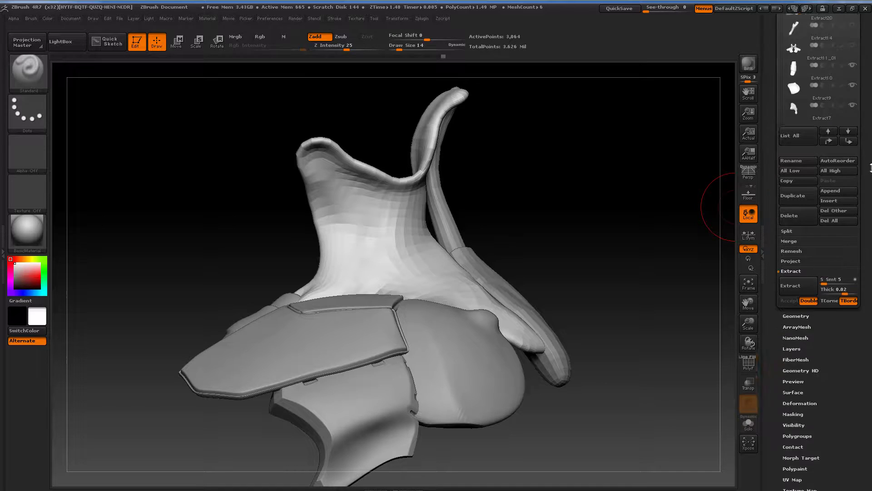
click(809, 357)
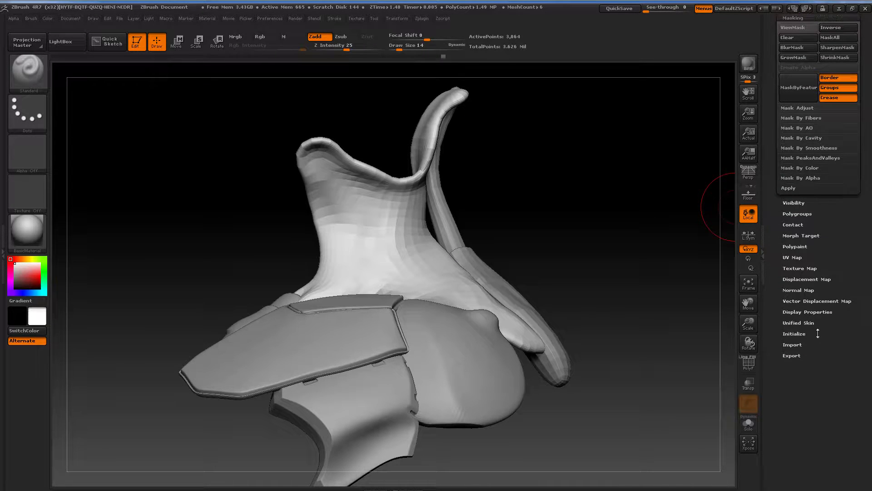
scroll(810, 130, up, 2)
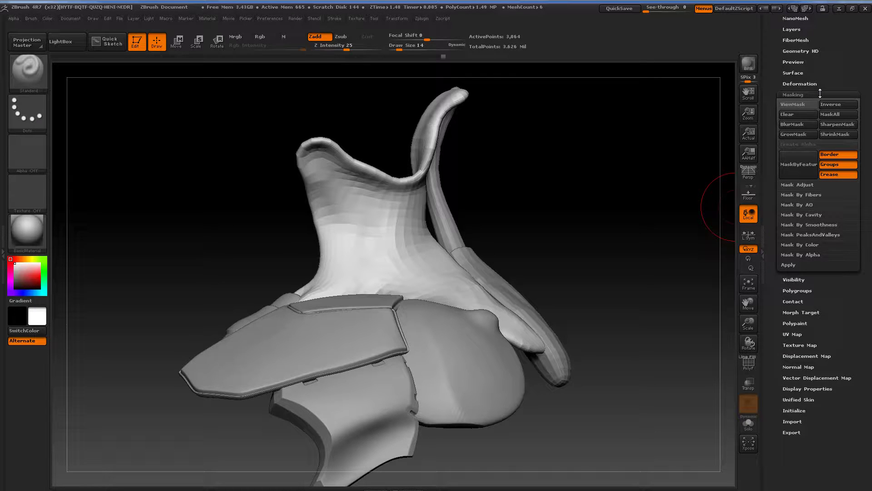
click(813, 94)
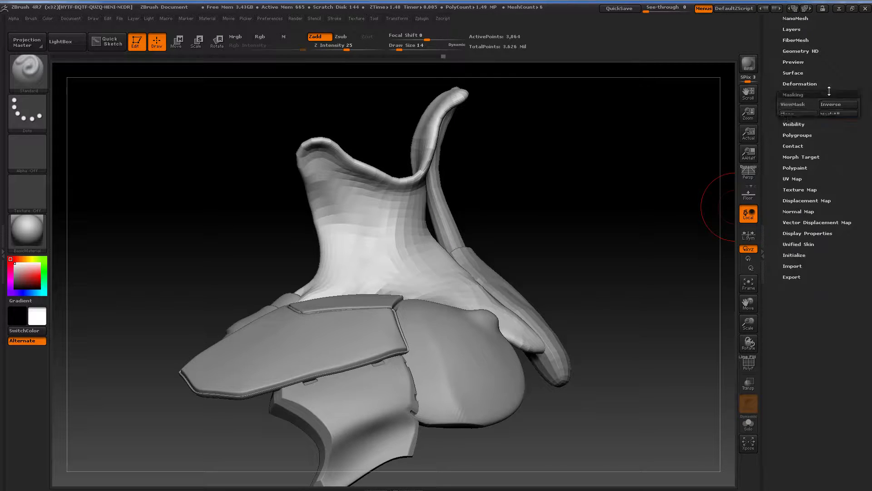
Step: Dock the Brush palette above the Tool palette and expand its Auto Masking settings
click(30, 19)
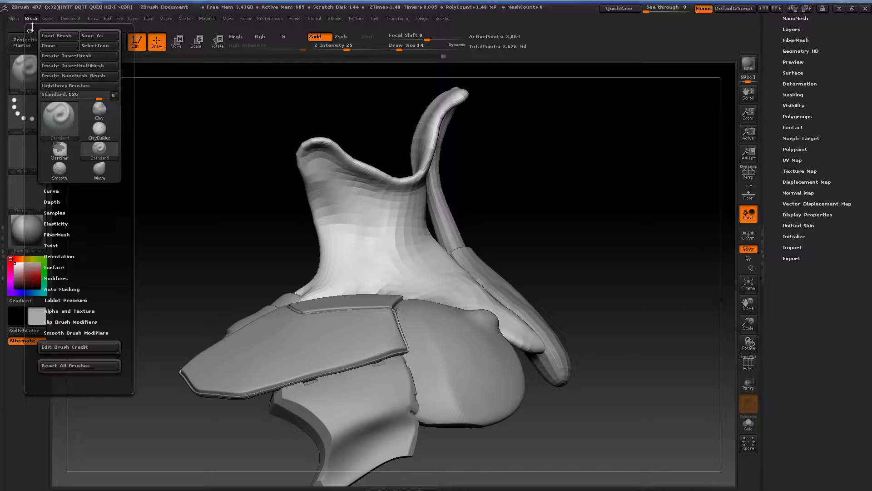
click(30, 30)
scroll(818, 258, down, 1)
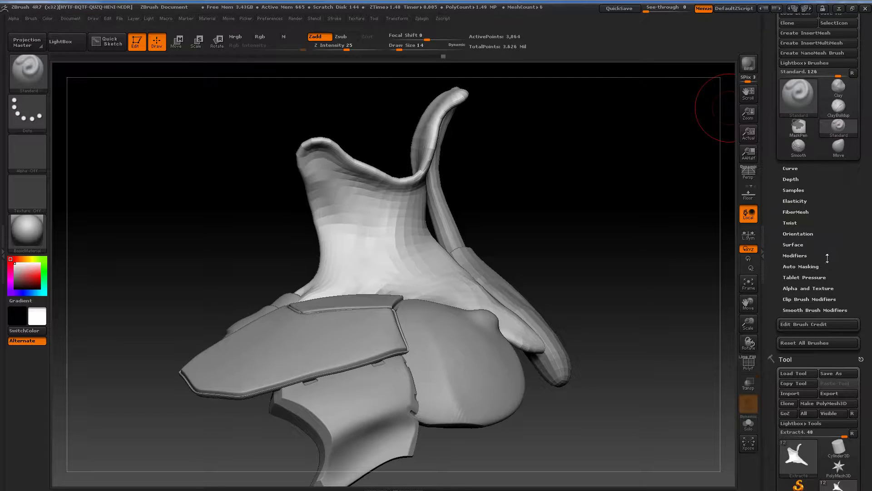
click(812, 267)
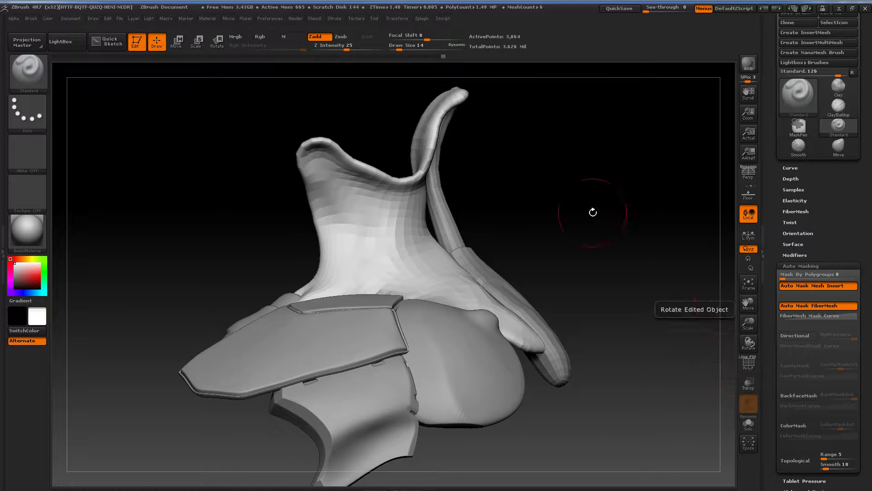
Step: Try Standard brush strokes down the neck piece, inspect its inner side, and undo them
mouse_move(337, 189)
mouse_down()
mouse_move(347, 218)
mouse_move(364, 227)
mouse_up()
mouse_move(650, 217)
mouse_down()
mouse_move(372, 218)
mouse_move(636, 218)
mouse_up()
key(ctrl+z)
mouse_move(364, 228)
mouse_down()
mouse_move(349, 209)
mouse_move(349, 249)
mouse_up()
drag(672, 217, 557, 218)
alt+drag(493, 210, 513, 241)
drag(568, 205, 370, 214)
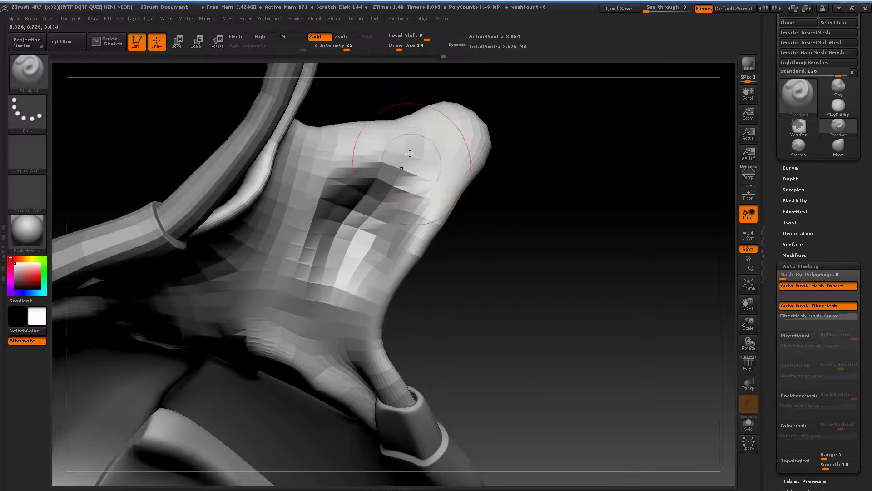
key(ctrl)
key(ctrl+z)
Step: Enable BackfaceMask for the Standard brush and try a stroke on the neck piece's outer surface
drag(472, 243, 586, 282)
mouse_move(653, 292)
mouse_down()
mouse_move(652, 302)
mouse_move(491, 268)
mouse_up()
mouse_move(367, 245)
mouse_down()
mouse_move(383, 253)
mouse_move(357, 273)
mouse_up()
mouse_move(595, 227)
mouse_down()
mouse_move(459, 250)
mouse_move(593, 204)
mouse_move(590, 122)
mouse_up()
key(ctrl+z)
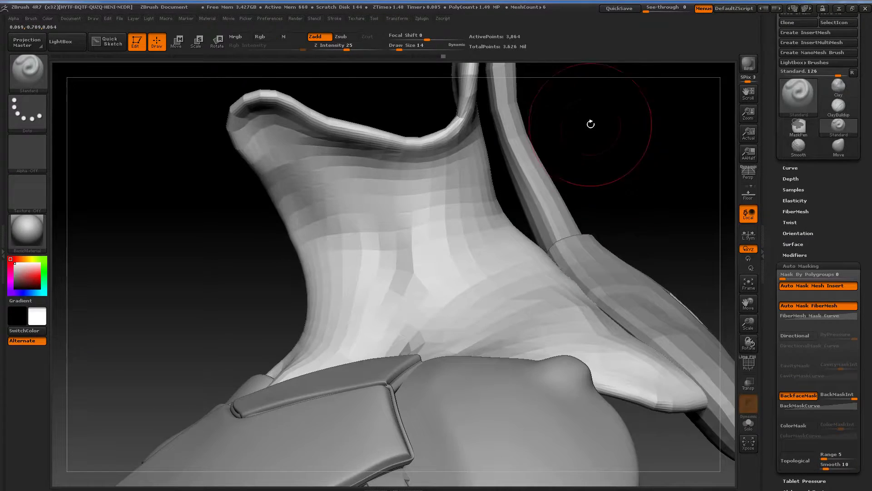
Step: With draw size 5, sculpt and smooth a first strand running down the front half of the neck piece
drag(399, 49, 390, 49)
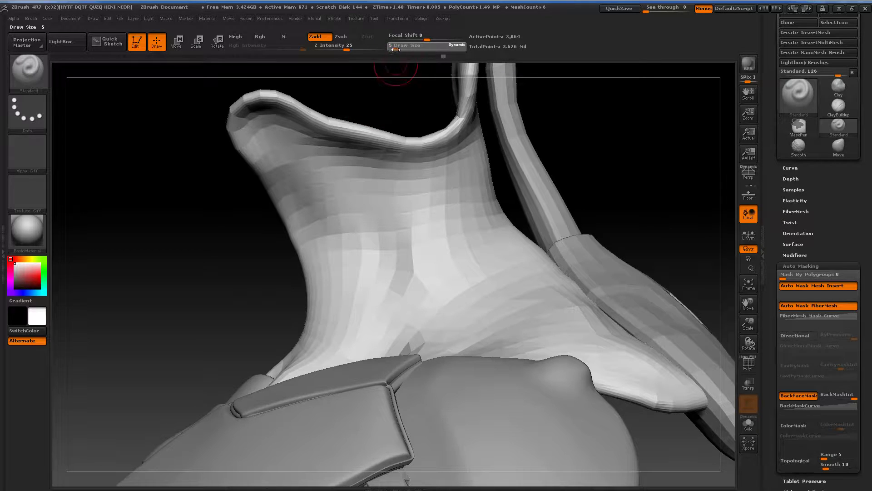
drag(159, 193, 207, 183)
mouse_move(318, 156)
mouse_down()
mouse_move(382, 252)
mouse_move(293, 161)
mouse_move(357, 227)
mouse_up()
shift+drag(368, 257, 295, 153)
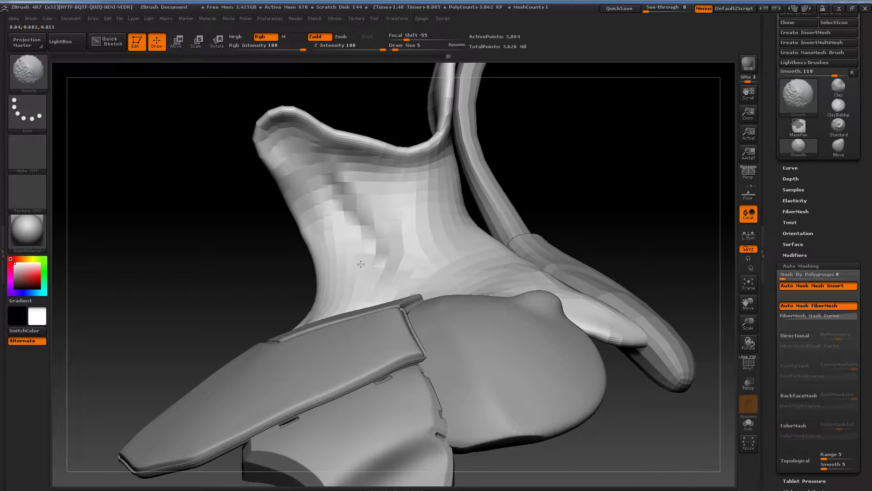
drag(254, 227, 177, 237)
drag(347, 159, 364, 265)
drag(545, 200, 563, 240)
mouse_move(369, 264)
mouse_down()
mouse_move(380, 298)
mouse_move(343, 150)
mouse_move(348, 181)
mouse_move(328, 170)
mouse_move(334, 254)
mouse_move(251, 220)
mouse_up()
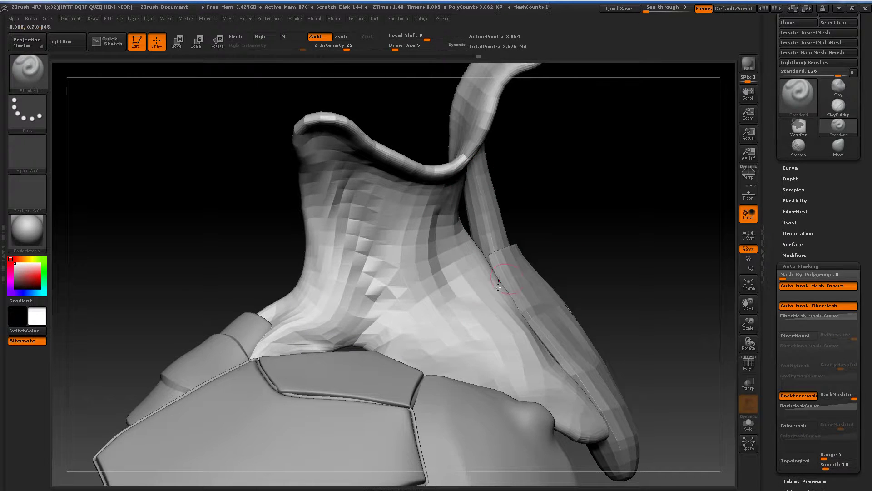
Step: Sculpt vertical strands down the middle and back of the neck piece and carve a groove between them
drag(636, 237, 579, 217)
drag(445, 187, 424, 217)
drag(450, 272, 447, 190)
drag(636, 245, 586, 205)
alt+drag(419, 133, 435, 225)
drag(386, 148, 406, 246)
drag(387, 163, 409, 248)
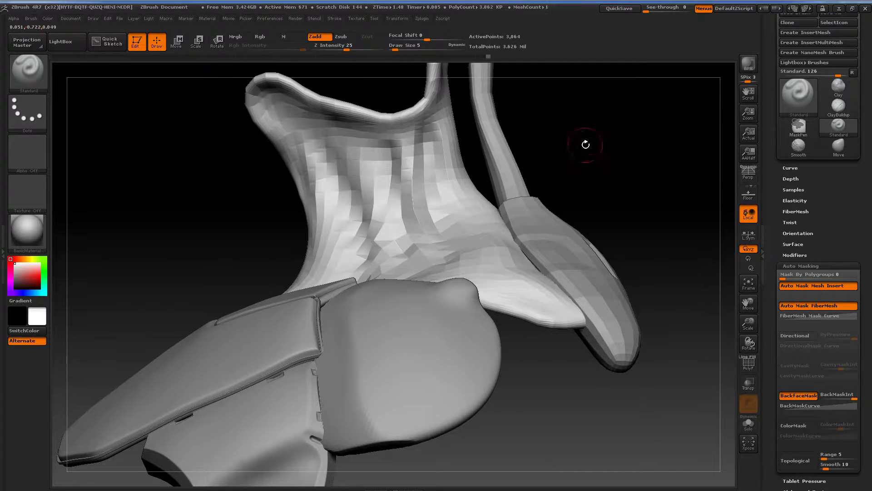
Step: Build up the strands from the neck piece's upper rim and extend one along its back edge toward the lower tip
drag(585, 144, 602, 177)
drag(346, 140, 369, 259)
drag(386, 166, 400, 271)
mouse_move(417, 141)
mouse_down()
mouse_move(437, 245)
mouse_move(459, 272)
mouse_up()
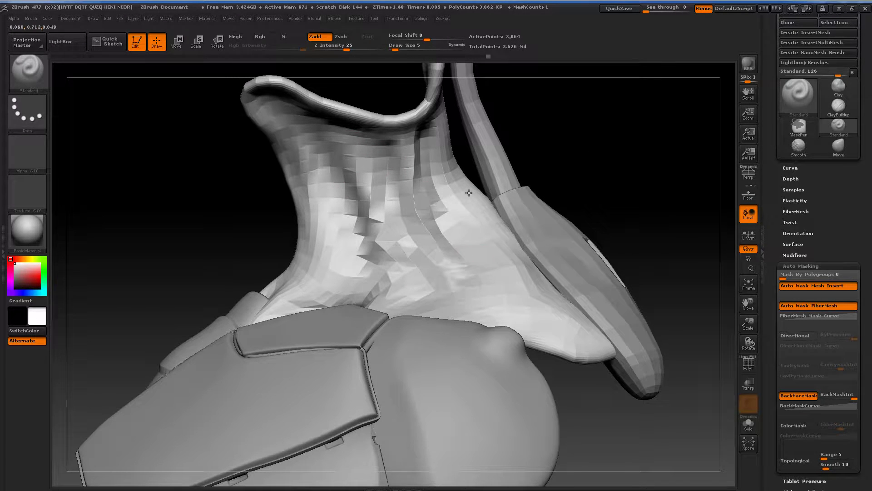
mouse_move(468, 188)
mouse_down()
mouse_move(536, 295)
mouse_move(573, 326)
mouse_up()
key(shift)
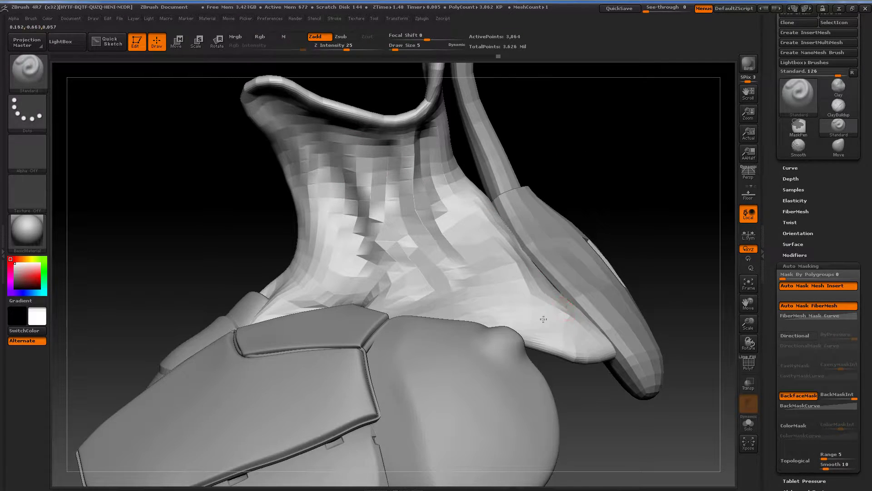
Step: Sculpt further strands from the base of the rear upper prong down the middle and back of the neck piece
drag(637, 199, 653, 145)
drag(643, 101, 472, 113)
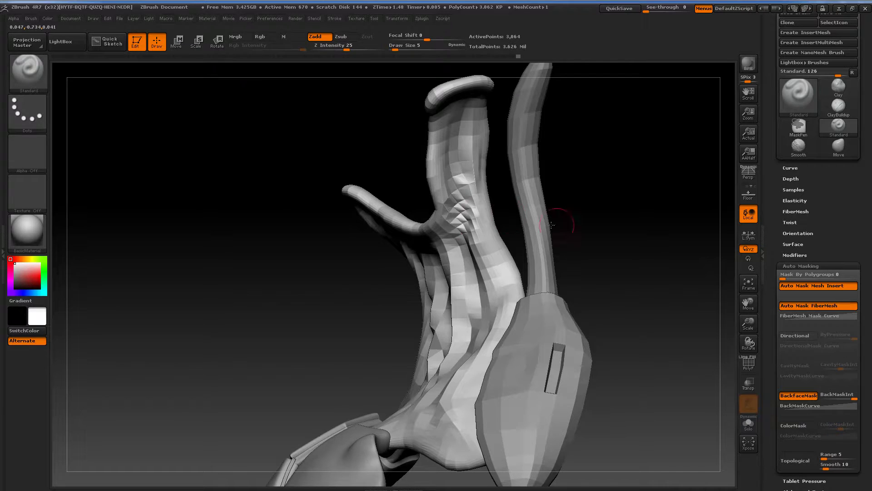
drag(559, 209, 583, 169)
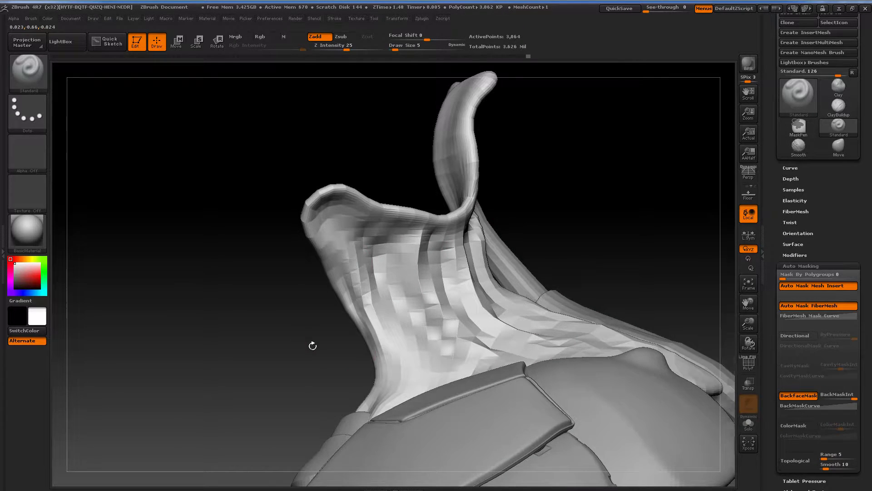
mouse_move(311, 347)
mouse_down()
mouse_move(389, 286)
mouse_move(378, 336)
mouse_up()
drag(427, 282, 479, 266)
drag(323, 271, 475, 227)
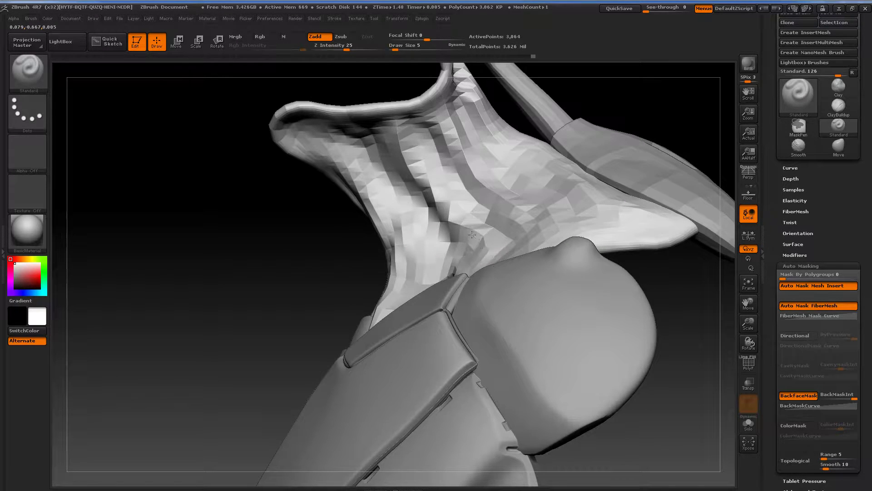
Step: Subdivide the neck piece twice and smooth the strands on its front half
drag(636, 114, 528, 143)
key(ctrl+d)
mouse_move(620, 153)
alt+mouse_down()
mouse_move(605, 132)
mouse_move(589, 152)
mouse_move(598, 137)
mouse_move(600, 158)
alt+mouse_up()
key(ctrl+d)
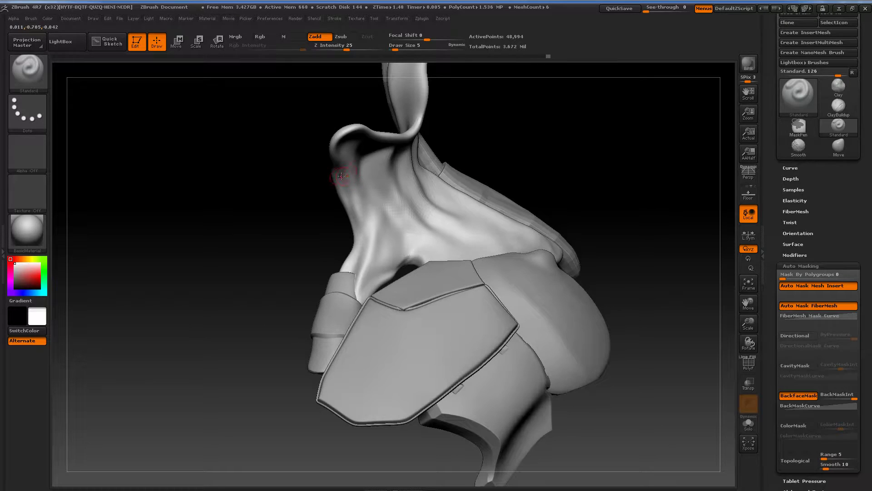
key(shift)
shift+drag(371, 222, 383, 232)
key(shift)
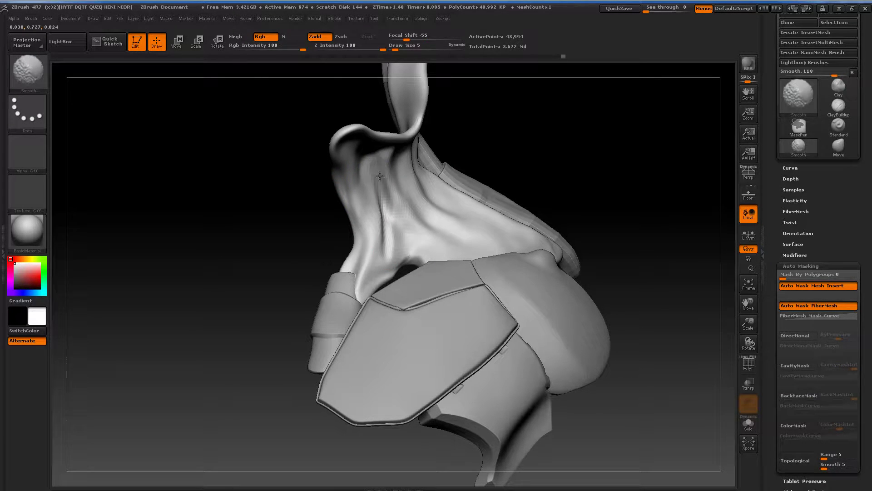
Step: Sculpt finer strands down the middle and back half of the neck piece and smooth them
mouse_move(536, 154)
mouse_down()
mouse_move(435, 184)
mouse_move(454, 250)
mouse_move(431, 191)
mouse_up()
drag(627, 150, 558, 145)
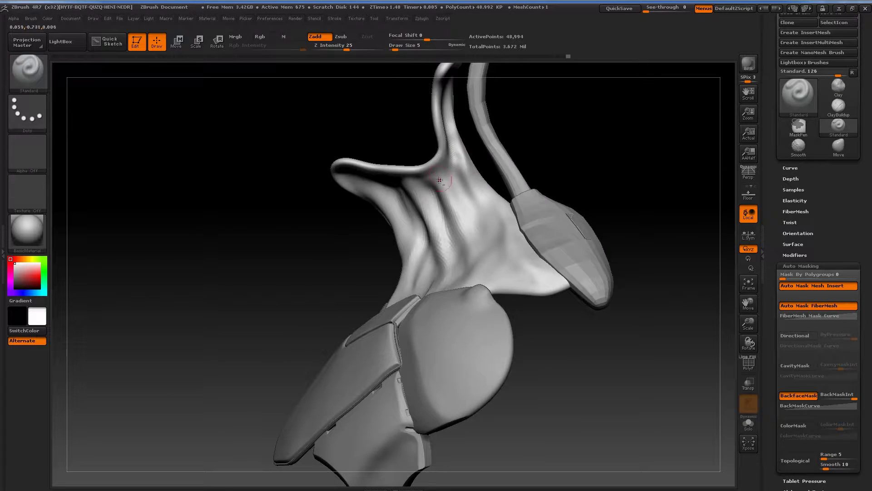
drag(452, 171, 487, 242)
mouse_move(462, 187)
mouse_down()
mouse_move(513, 286)
mouse_move(486, 213)
mouse_up()
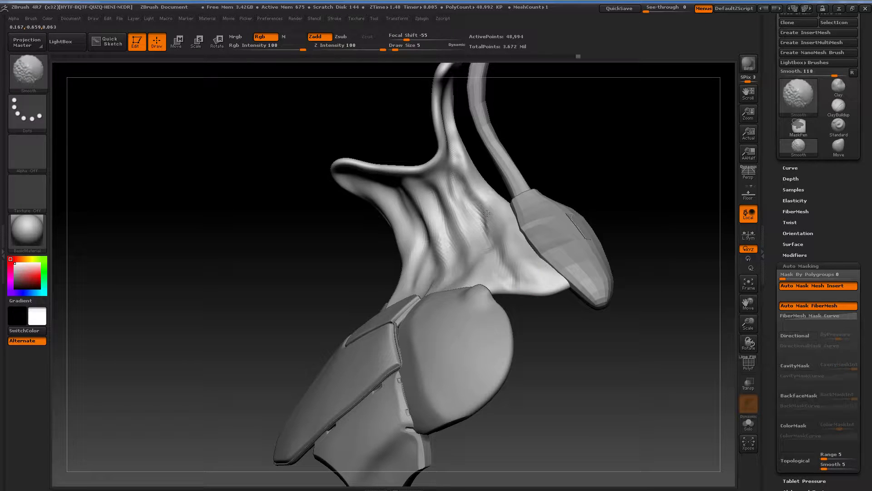
drag(645, 177, 590, 179)
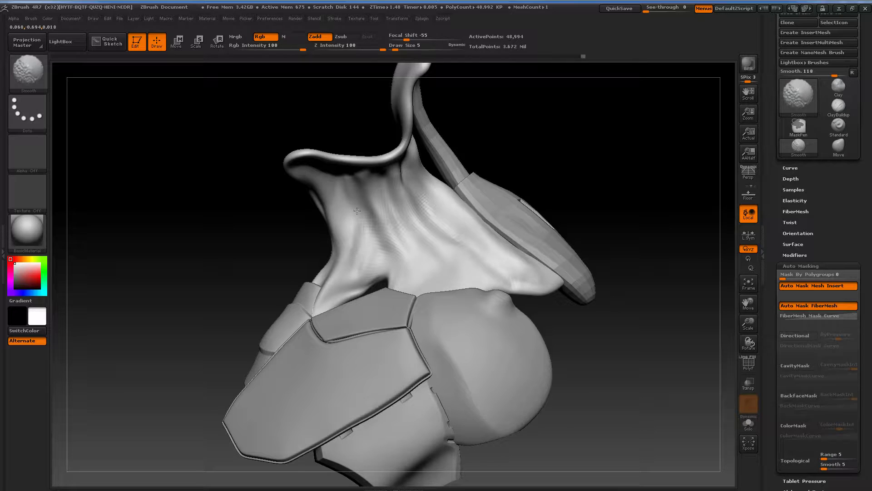
mouse_move(357, 211)
mouse_down()
mouse_move(339, 224)
mouse_move(298, 156)
mouse_move(293, 169)
mouse_move(315, 173)
mouse_up()
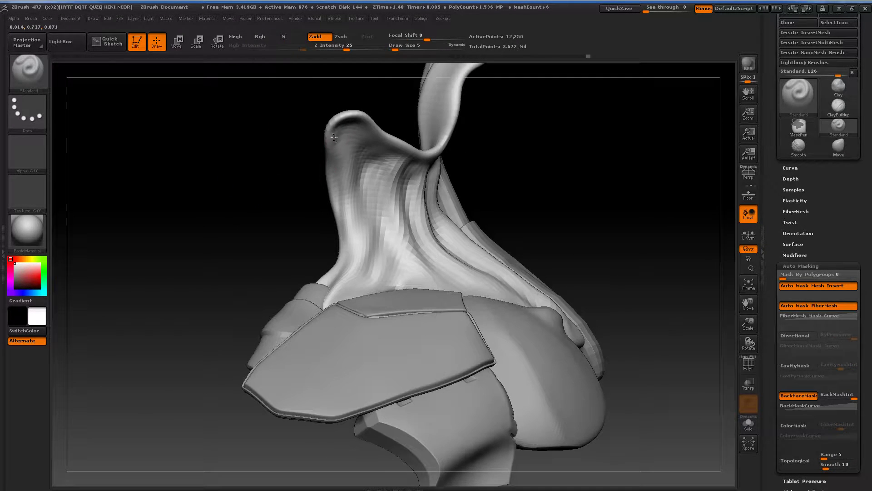
Step: One subdivision level lower with Z Intensity 30, build up the neck piece's front edge and carve beneath its front upper rim
drag(354, 69, 356, 49)
drag(336, 210, 333, 217)
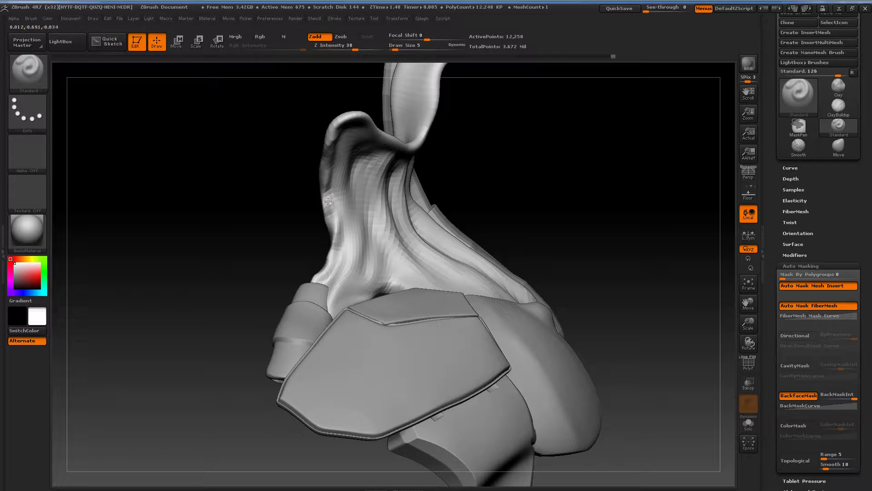
drag(327, 235, 309, 192)
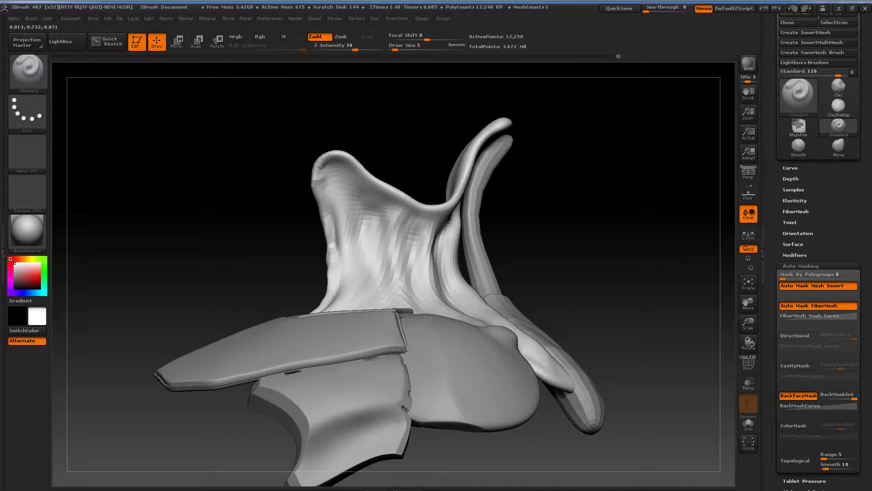
drag(341, 156, 375, 151)
drag(353, 172, 373, 188)
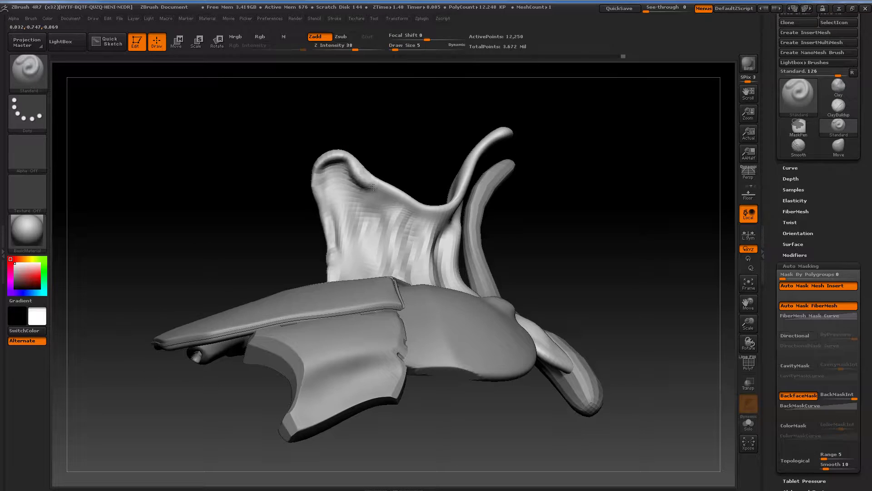
drag(421, 163, 378, 190)
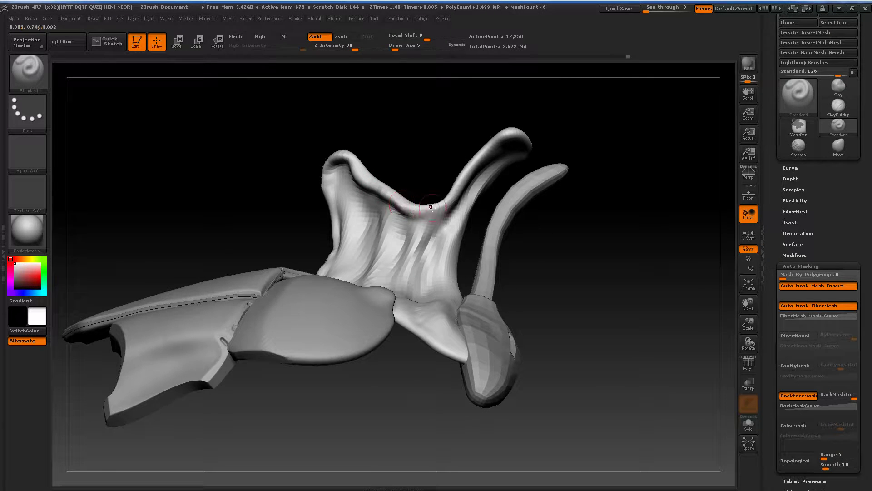
Step: Shape the rim of the rear upper prong and sculpt strands running down its outer surface
mouse_move(450, 148)
mouse_down()
mouse_move(382, 170)
mouse_move(392, 221)
mouse_up()
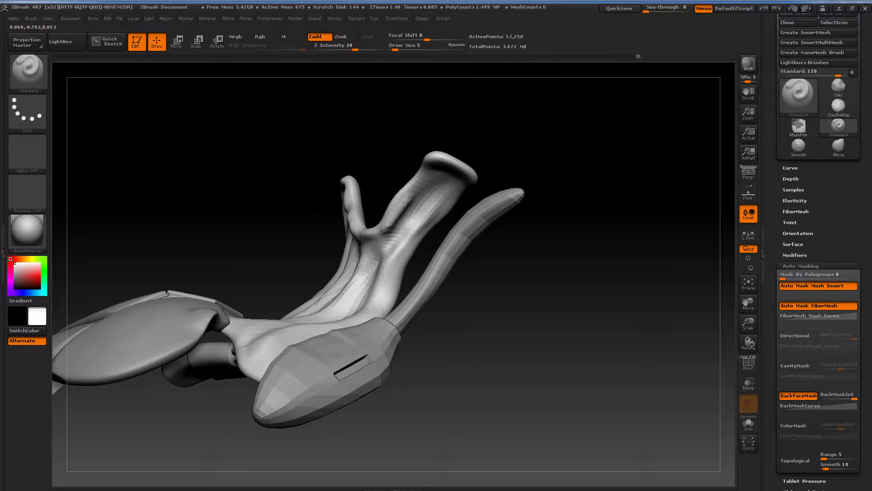
drag(424, 152, 416, 174)
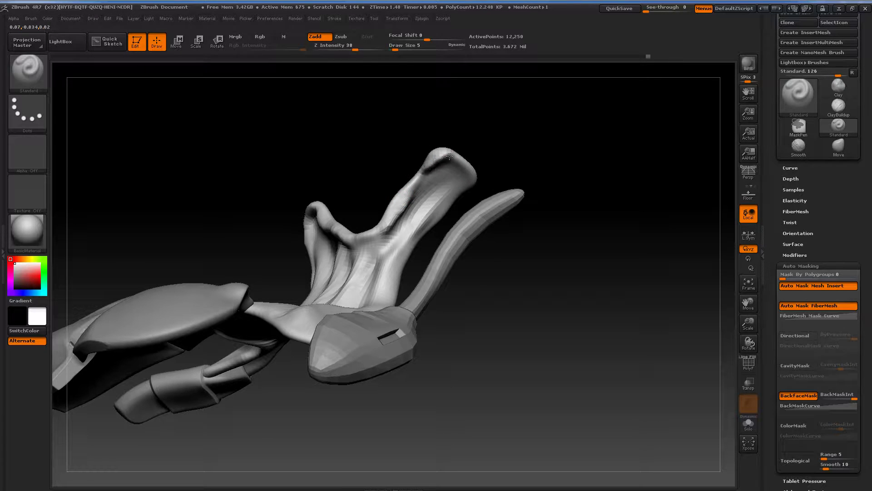
mouse_move(472, 180)
mouse_down()
mouse_move(432, 195)
mouse_move(428, 174)
mouse_up()
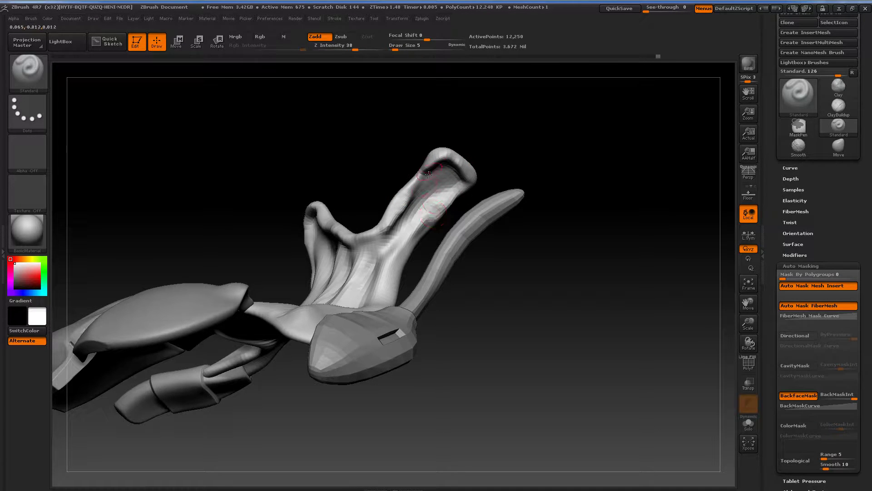
mouse_move(465, 204)
mouse_down()
mouse_move(444, 233)
mouse_move(428, 229)
mouse_move(414, 259)
mouse_up()
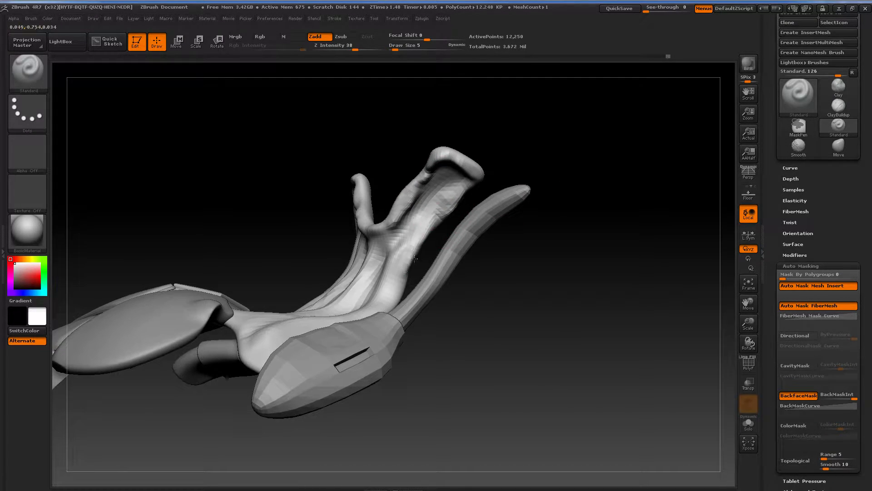
Step: Sculpt the neck piece's lower back corner where it meets the faceted rear plate
mouse_move(433, 298)
mouse_down()
mouse_move(419, 261)
mouse_move(415, 306)
mouse_move(429, 280)
mouse_up()
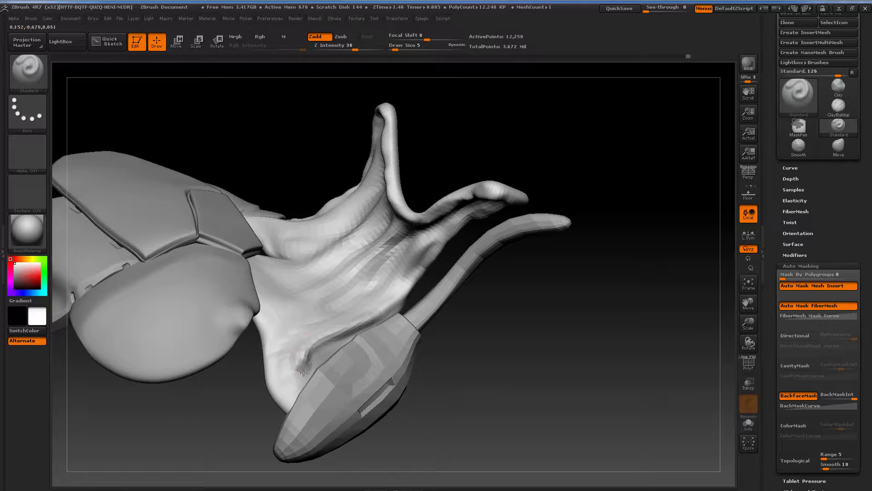
key(ctrl)
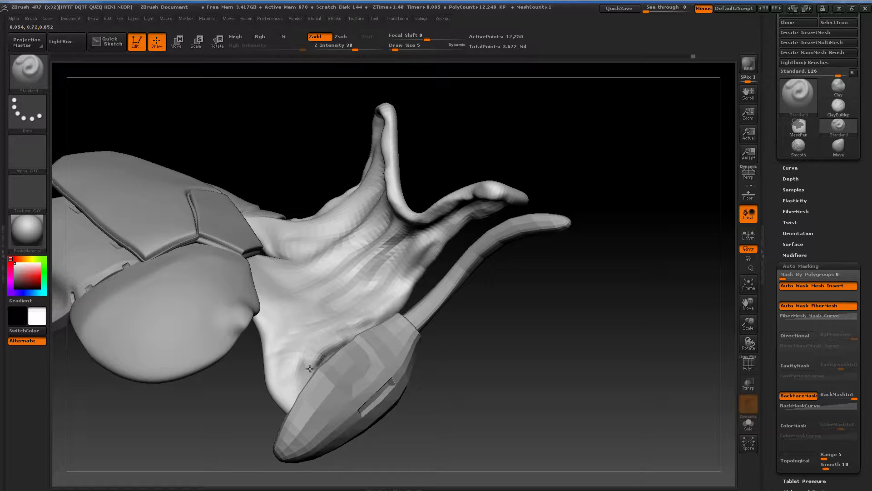
mouse_move(255, 361)
mouse_down()
mouse_move(224, 394)
mouse_move(257, 348)
mouse_up()
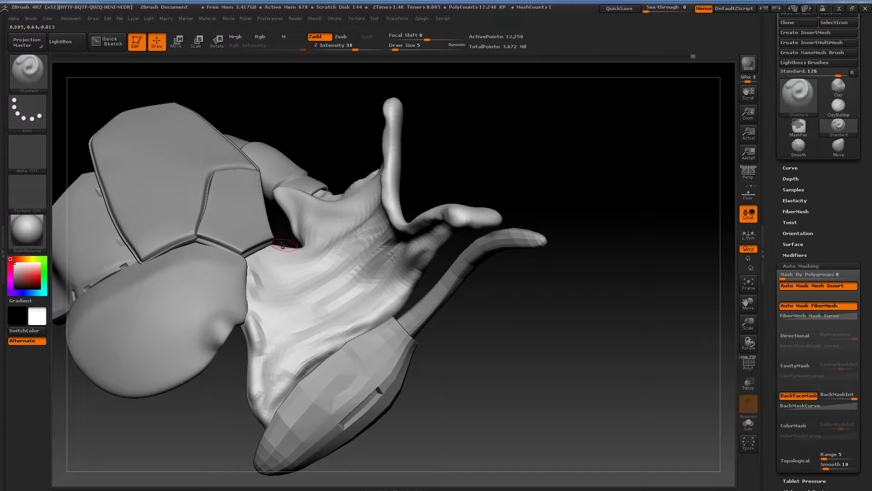
Step: Define the rim along the inner edges of the front and rear upper prongs
drag(524, 201, 551, 180)
mouse_move(425, 120)
mouse_down()
mouse_move(442, 107)
mouse_move(396, 113)
mouse_up()
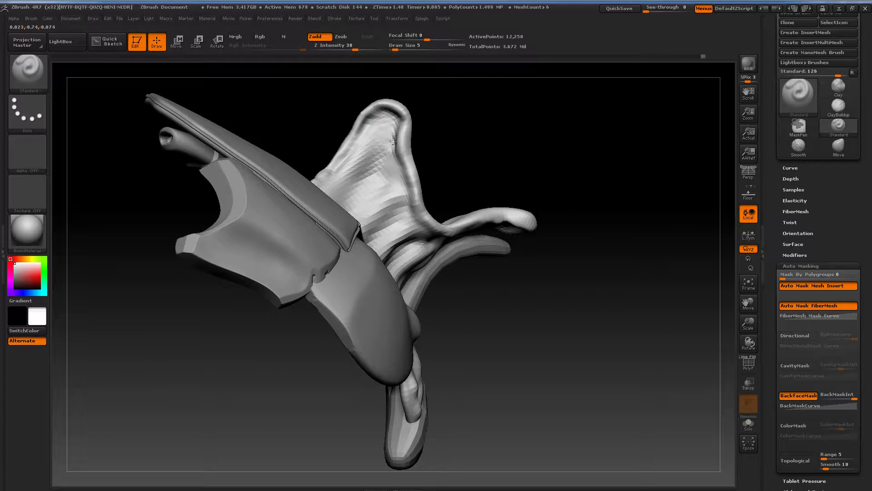
mouse_move(404, 192)
mouse_down()
mouse_move(404, 159)
mouse_move(400, 199)
mouse_up()
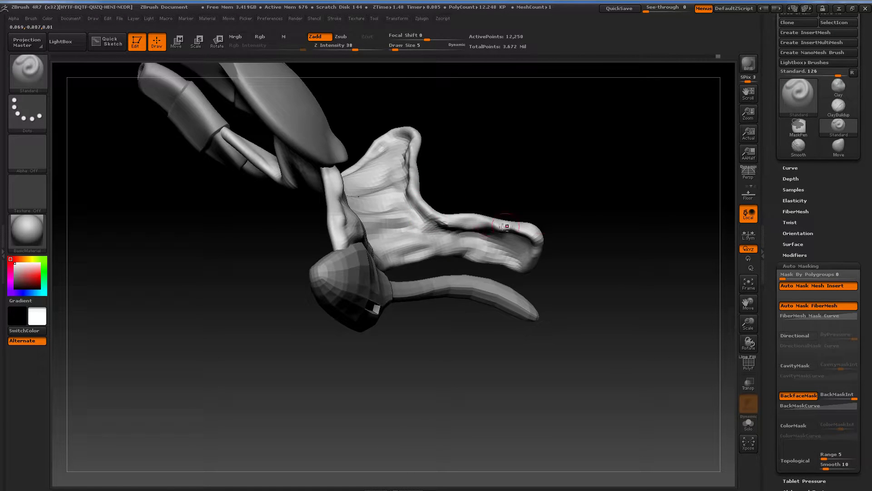
mouse_move(506, 226)
mouse_down()
mouse_move(472, 229)
mouse_move(496, 244)
mouse_up()
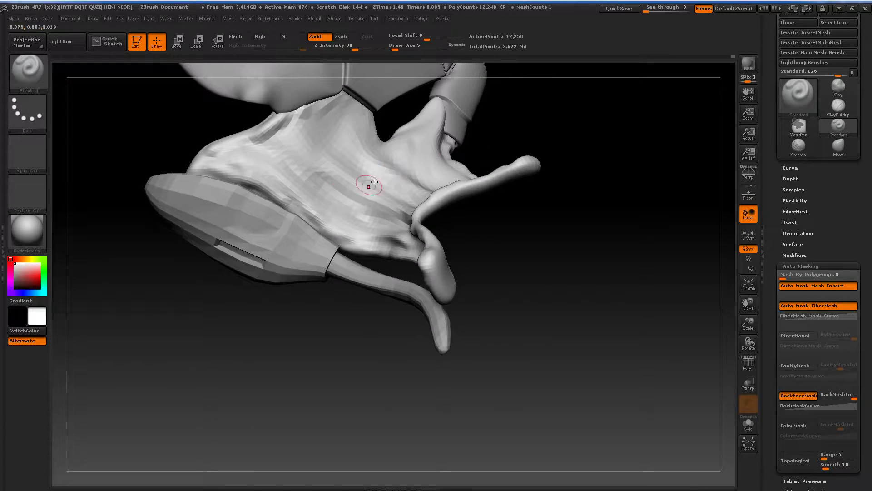
Step: Sculpt and smooth strands along the back edge and lower border of the neck piece beside the rear plate
mouse_move(328, 230)
mouse_down()
mouse_move(250, 177)
mouse_move(210, 167)
mouse_up()
mouse_move(297, 120)
mouse_down()
mouse_move(217, 152)
mouse_move(200, 174)
mouse_up()
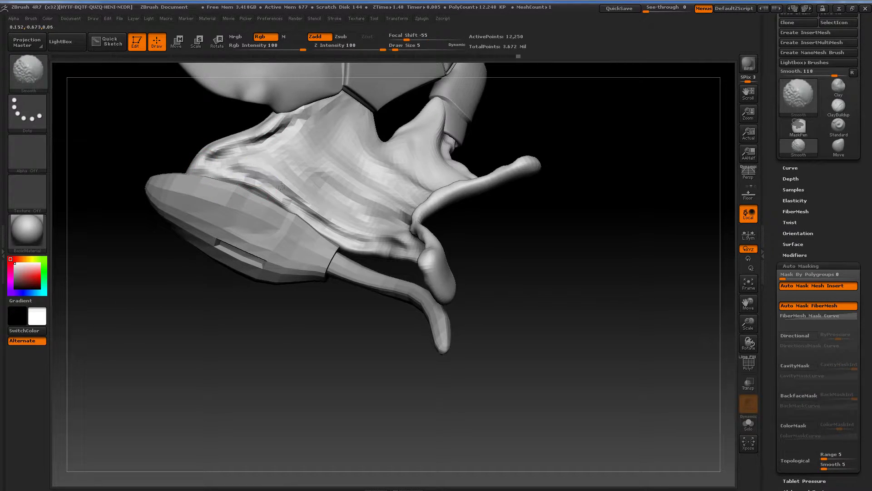
drag(522, 241, 537, 253)
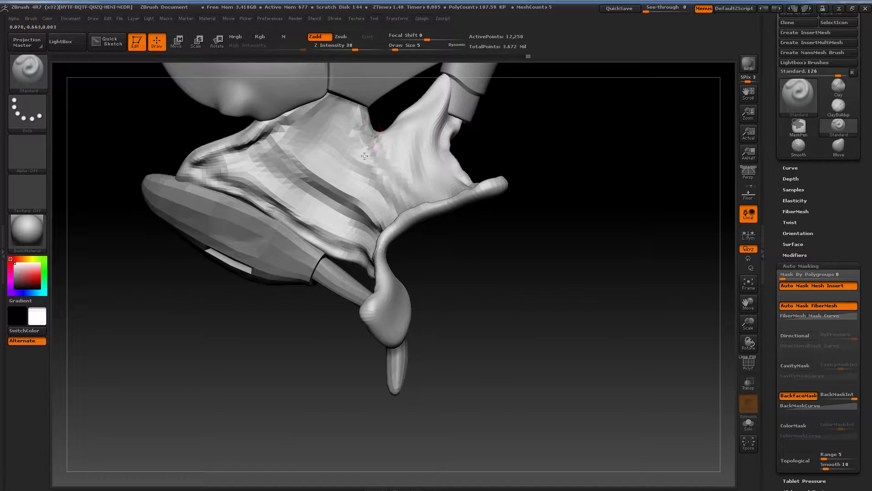
Step: Sculpt strands from the lower border up the middle and front of the neck piece, smoothing the front tip
drag(328, 109, 372, 180)
shift+drag(436, 145, 446, 93)
drag(426, 175, 436, 117)
mouse_move(438, 160)
mouse_down()
mouse_move(441, 118)
mouse_move(411, 174)
mouse_up()
Step: Smooth the strands below the rear prong and switch the neck piece to its higher subdivision level
mouse_move(492, 264)
alt+mouse_down()
mouse_move(481, 224)
mouse_move(574, 218)
mouse_move(611, 255)
mouse_move(578, 257)
mouse_move(622, 245)
mouse_move(615, 193)
mouse_move(580, 192)
alt+mouse_up()
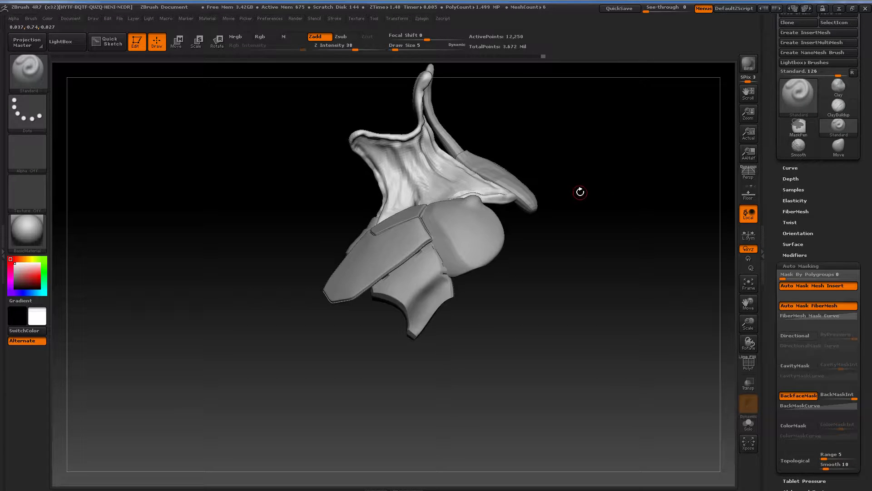
alt+drag(568, 97, 573, 116)
shift+drag(416, 141, 436, 153)
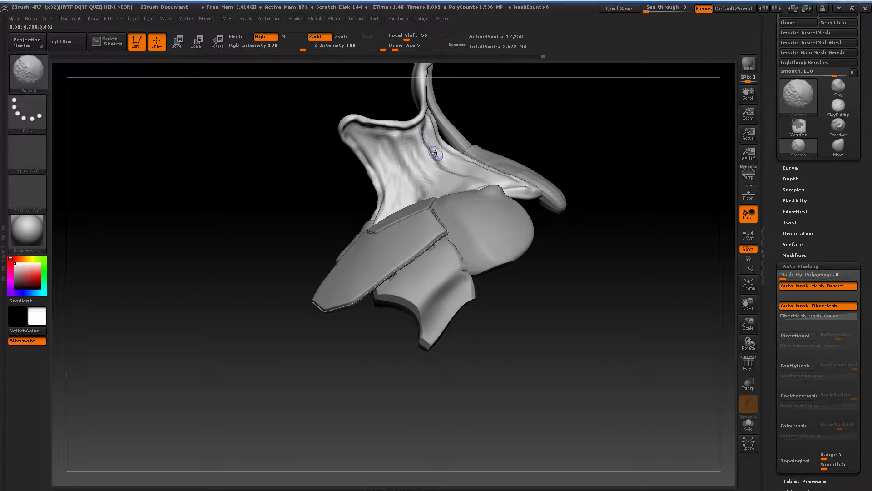
key(shift+d)
drag(561, 123, 547, 136)
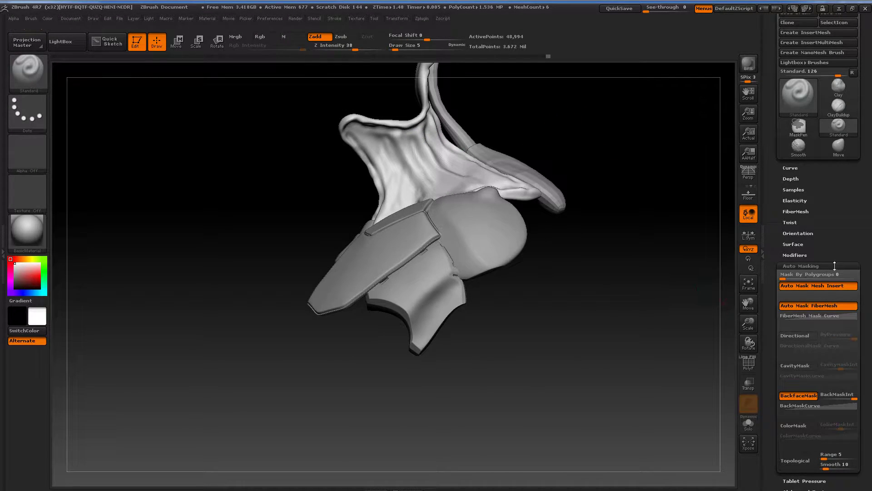
Step: Open the Deformation settings for the neck piece and subdivide it once more
scroll(834, 266, down, 3)
scroll(827, 368, down, 3)
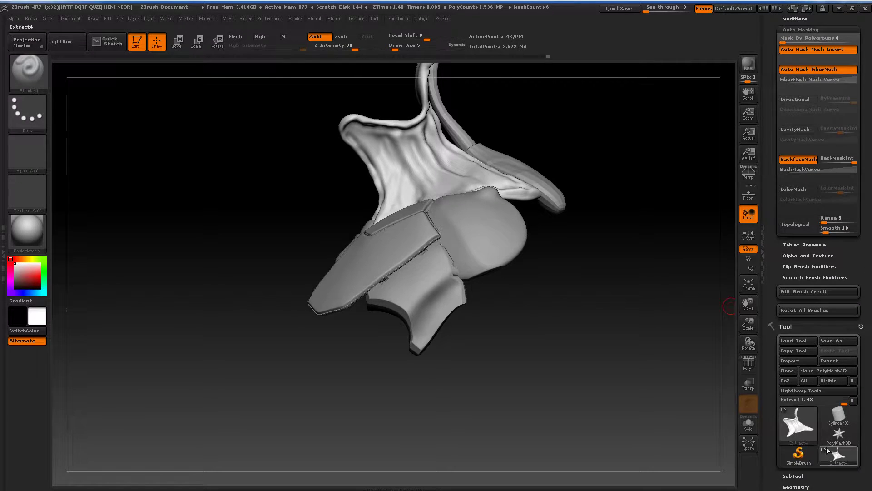
scroll(825, 449, down, 3)
click(800, 473)
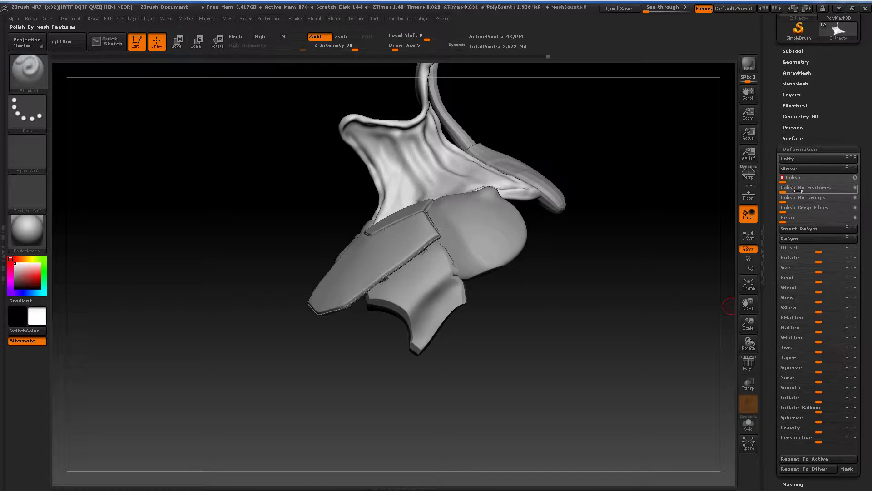
drag(614, 172, 642, 154)
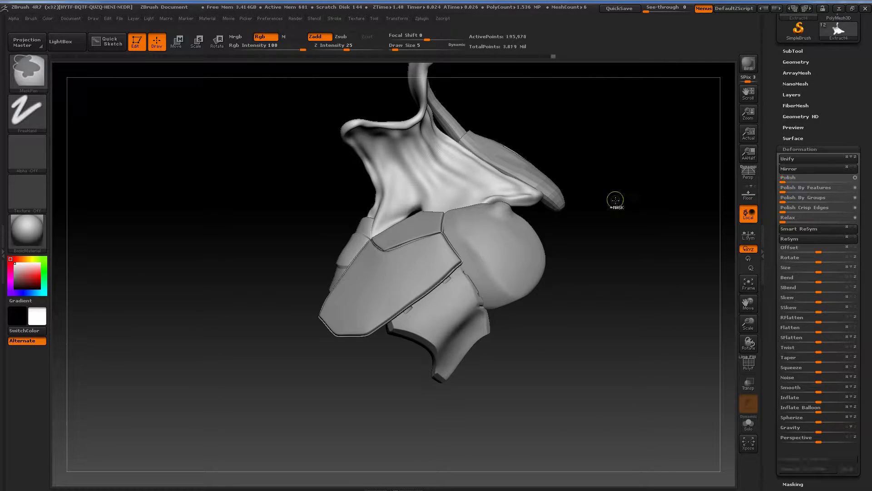
Step: Smooth the strands around the rear prong and carve a groove down the back half at the next lower subdivision level
drag(644, 117, 594, 154)
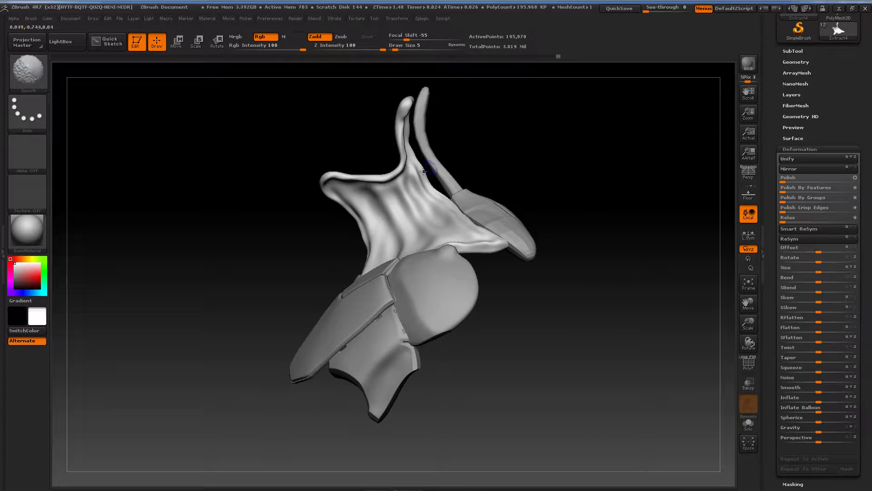
mouse_move(424, 171)
mouse_down()
mouse_move(400, 167)
mouse_move(408, 184)
mouse_up()
key(shift)
shift+drag(409, 137, 412, 145)
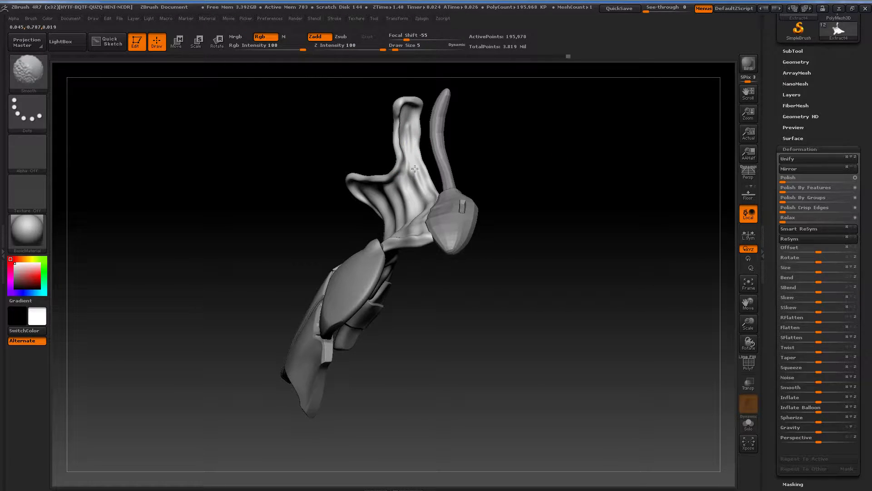
mouse_move(473, 139)
mouse_down()
mouse_move(413, 168)
mouse_move(468, 245)
mouse_up()
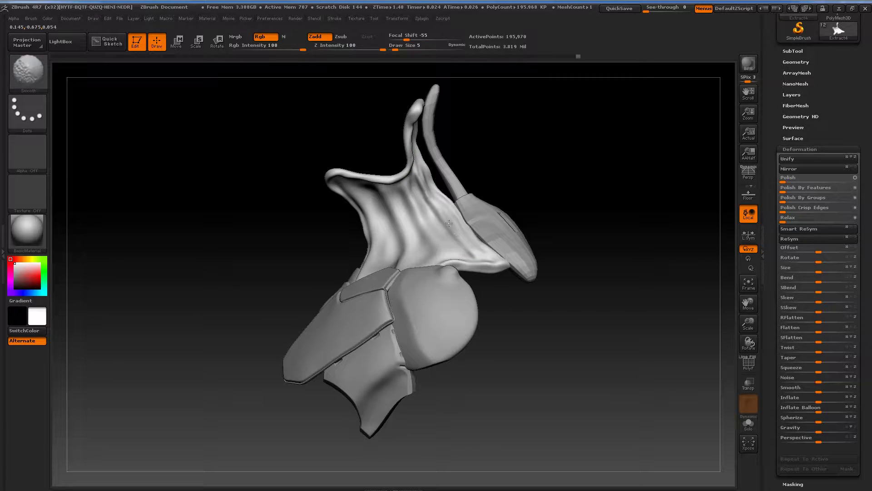
mouse_move(408, 204)
mouse_down()
mouse_move(429, 246)
mouse_move(414, 194)
mouse_move(418, 228)
mouse_move(414, 203)
mouse_move(423, 224)
mouse_move(424, 189)
mouse_move(475, 258)
mouse_up()
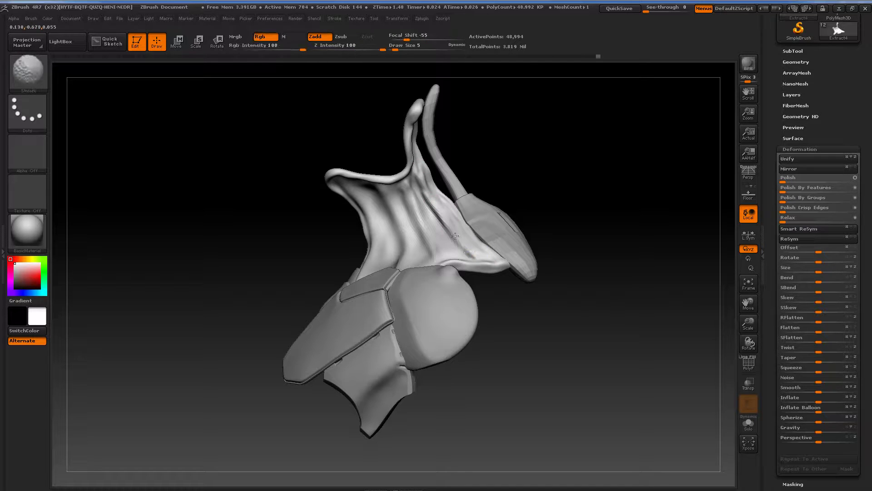
Step: Carve and smooth the groove down the back half of the neck piece and return to a higher subdivision level
mouse_move(488, 150)
mouse_down()
mouse_move(459, 151)
mouse_move(435, 176)
mouse_up()
alt+drag(430, 136, 459, 238)
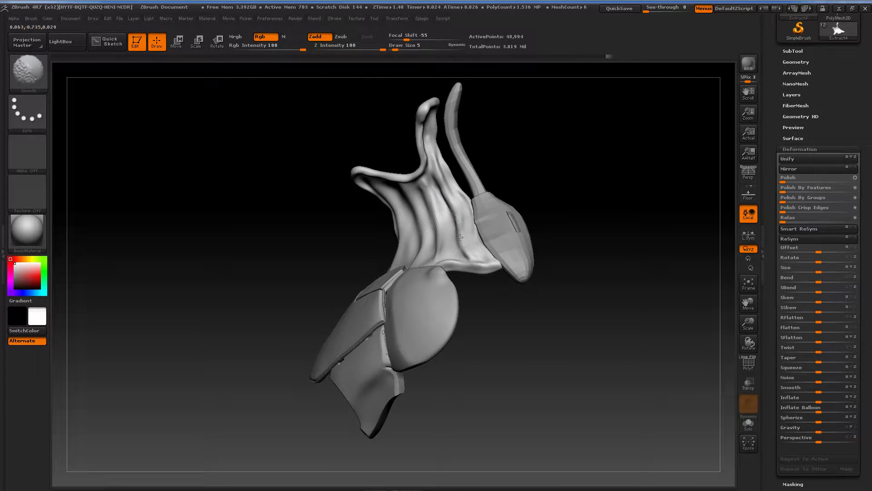
drag(495, 188, 520, 210)
shift+drag(455, 219, 448, 231)
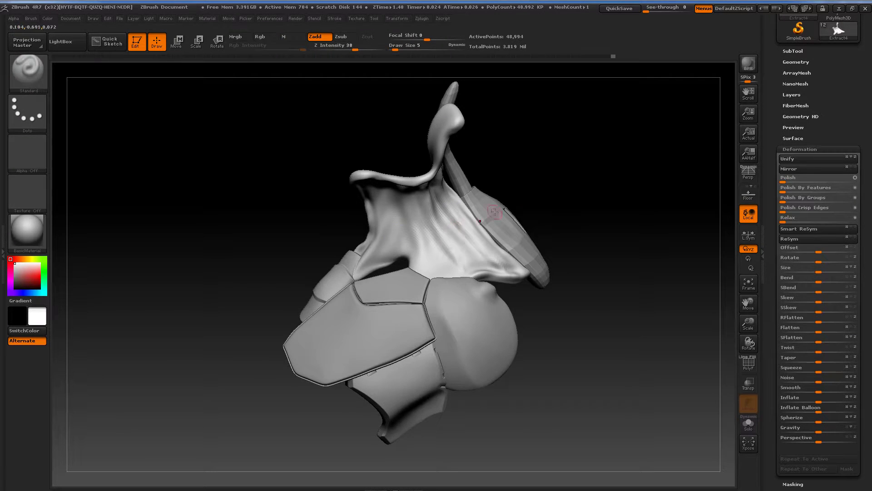
drag(520, 200, 598, 200)
key(shift)
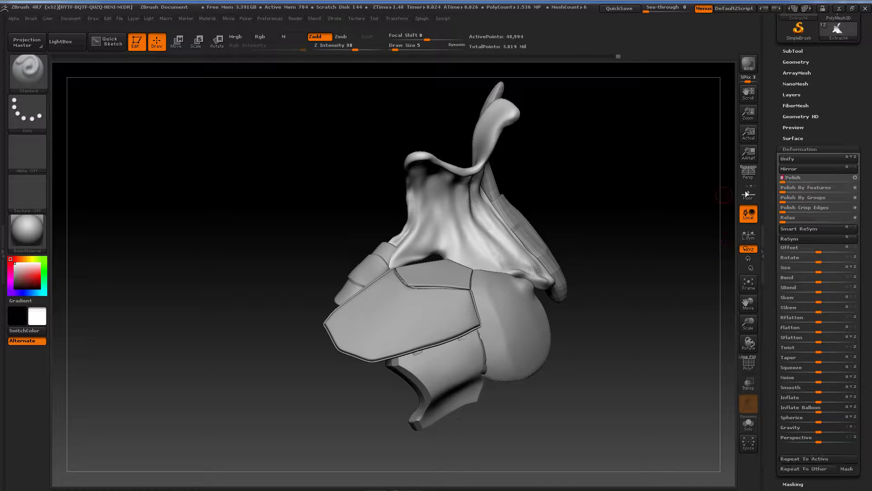
drag(631, 224, 630, 217)
drag(637, 253, 604, 252)
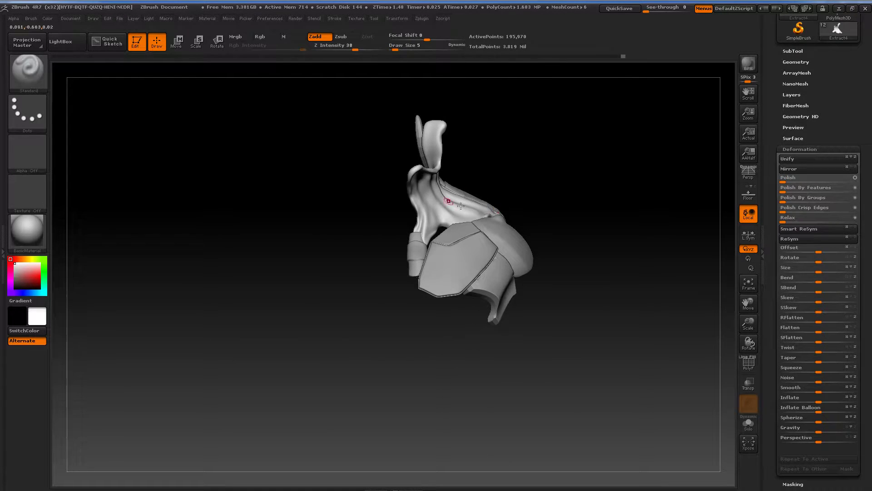
Step: Mirror the neck piece to the other side with SubTool Master and drop it to a low subdivision level
click(422, 26)
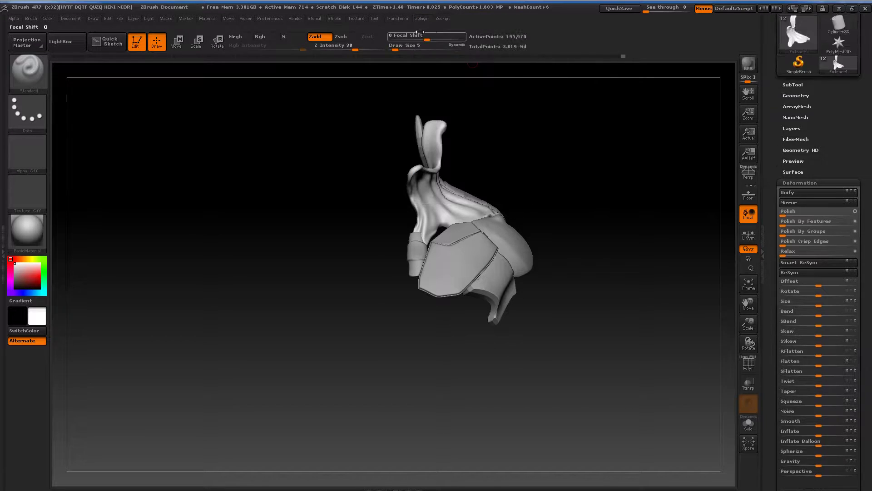
click(805, 153)
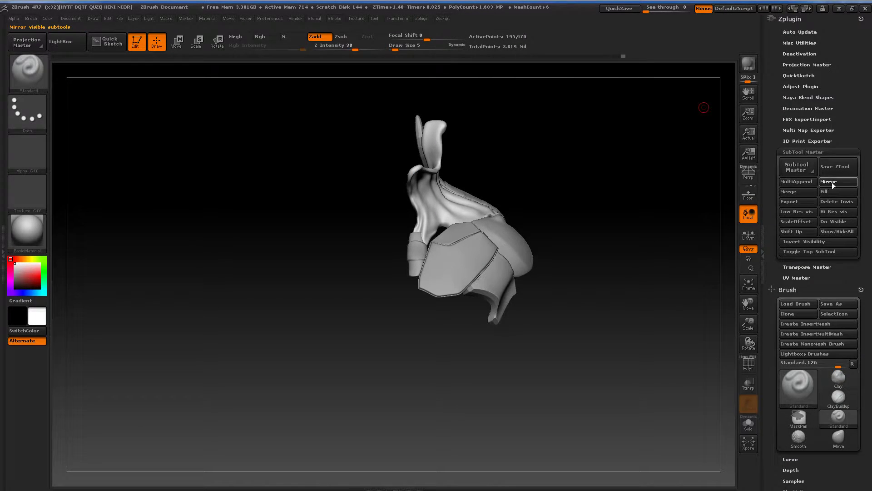
click(829, 182)
click(391, 235)
drag(588, 177, 585, 157)
key(shift+d)
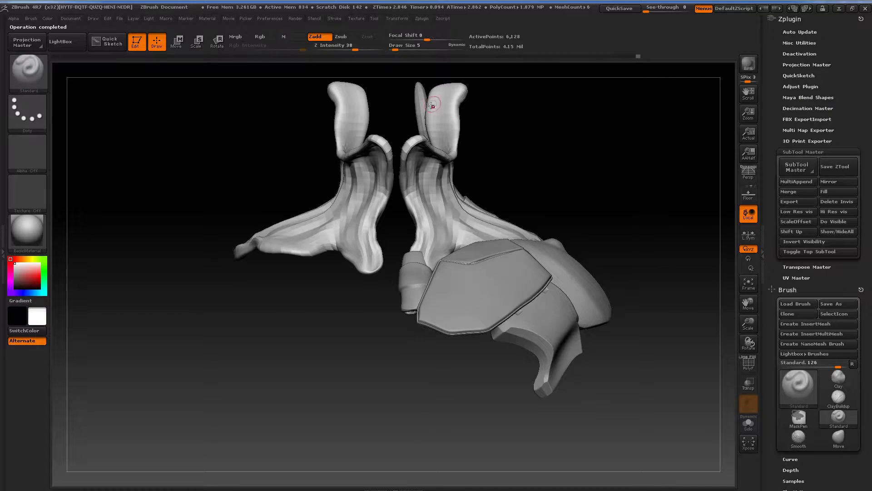
Step: Set up the Move brush at draw size 22 and turn on symmetry for the mirrored neck halves
key(b)
key(m)
key(v)
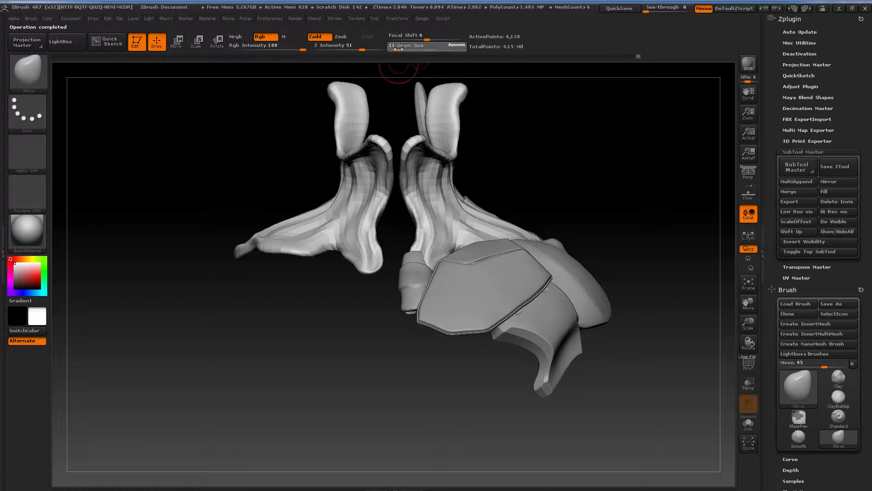
mouse_move(392, 185)
mouse_down()
mouse_move(383, 184)
mouse_move(413, 180)
mouse_up()
key(ctrl+z)
key(x)
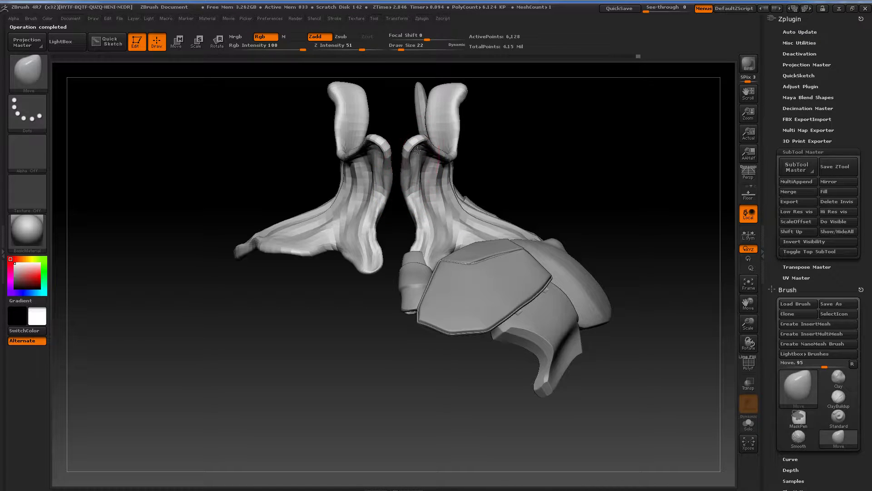
Step: Reshape the inner front edge and the upper front rim of both neck halves with the Move brush
drag(406, 222, 377, 221)
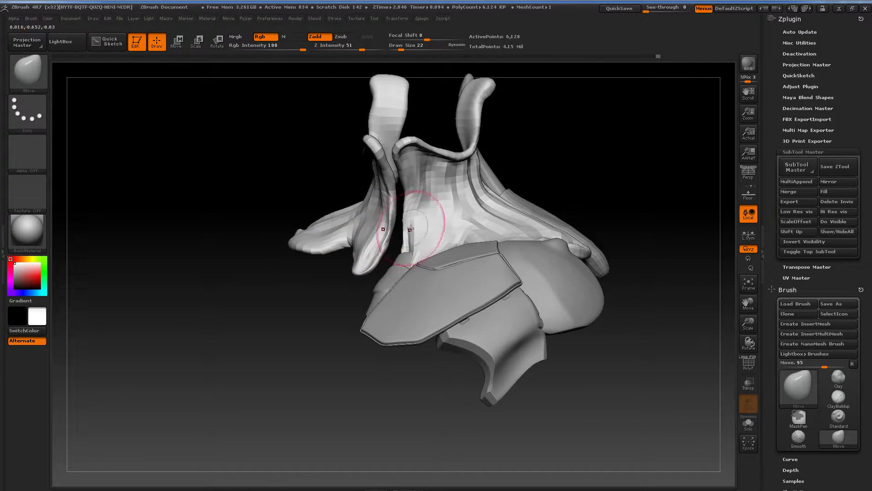
drag(402, 227, 414, 230)
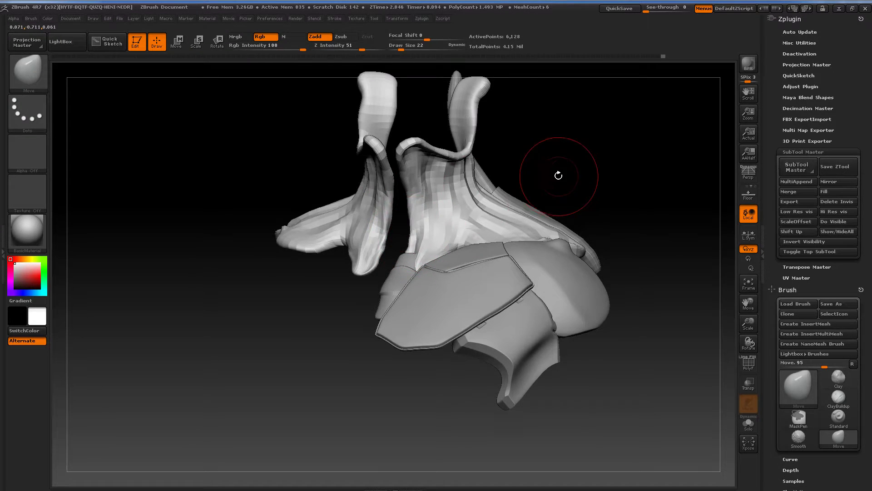
drag(557, 176, 547, 147)
drag(432, 88, 467, 166)
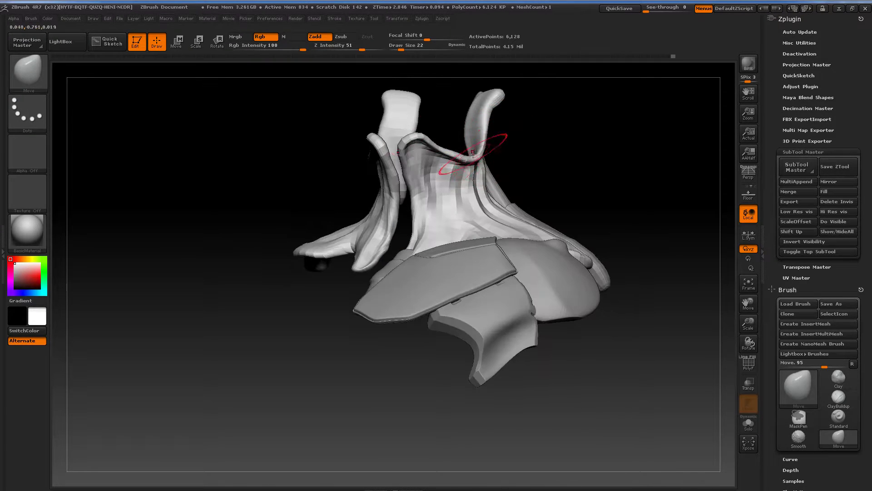
drag(431, 144, 427, 158)
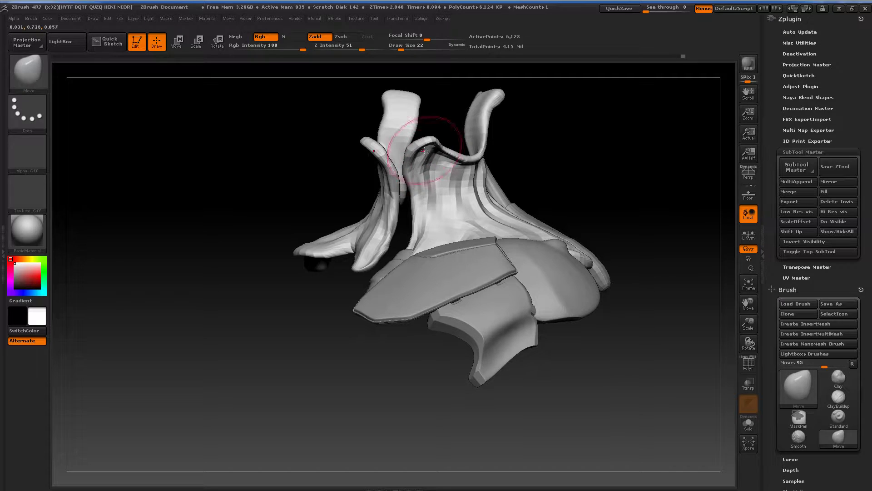
drag(629, 179, 662, 214)
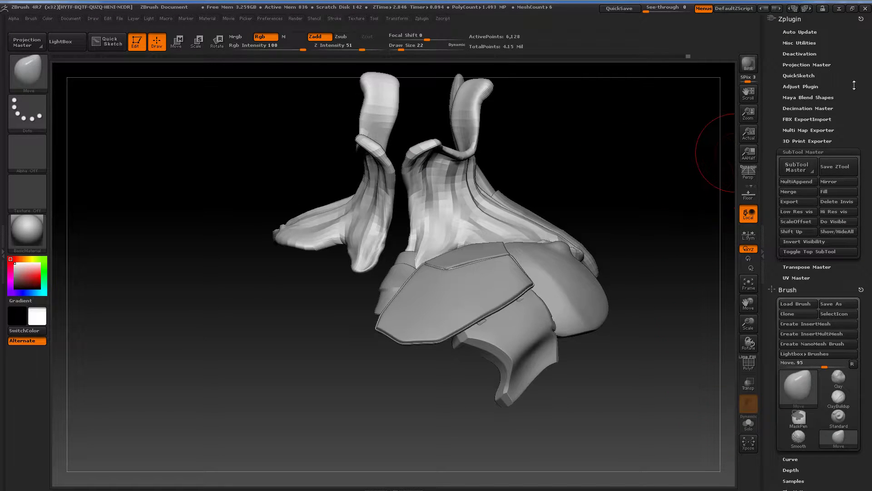
Step: Widen the rear prong and pull the surface below it towards the back plate's curved strut with the Move brush
click(826, 150)
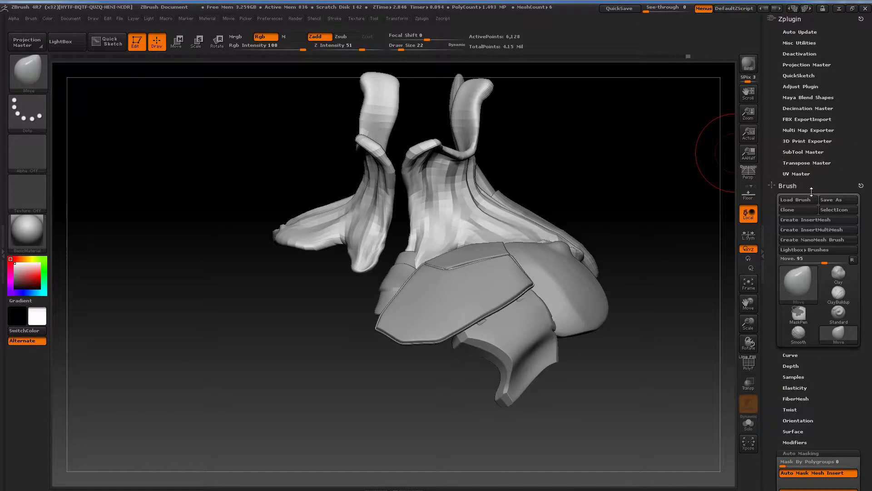
drag(672, 150, 623, 195)
drag(414, 163, 410, 159)
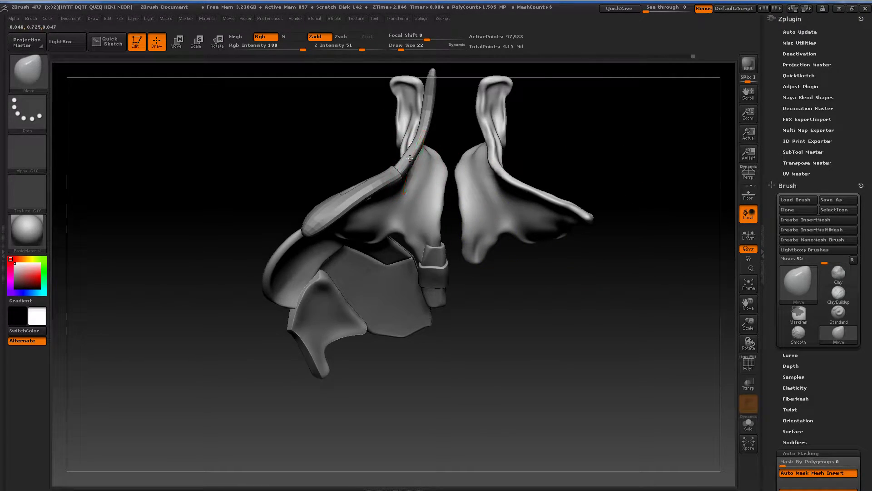
drag(322, 126, 385, 138)
drag(507, 161, 417, 167)
key(shift)
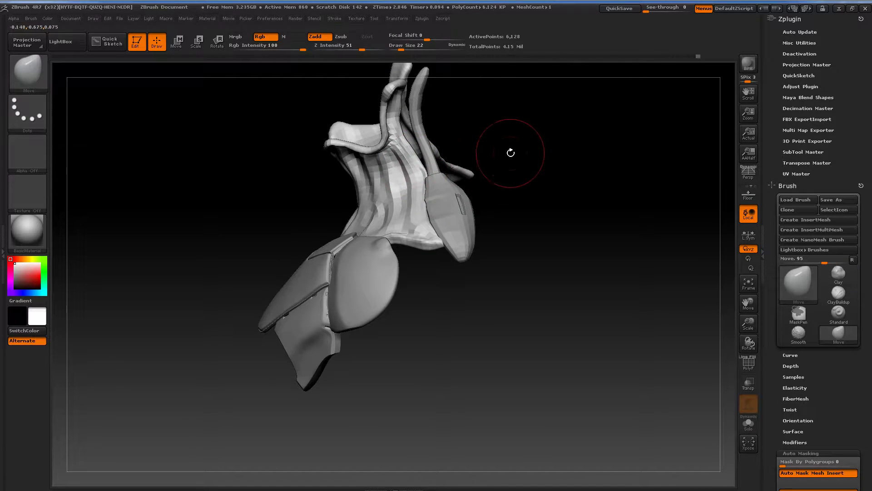
drag(511, 153, 497, 149)
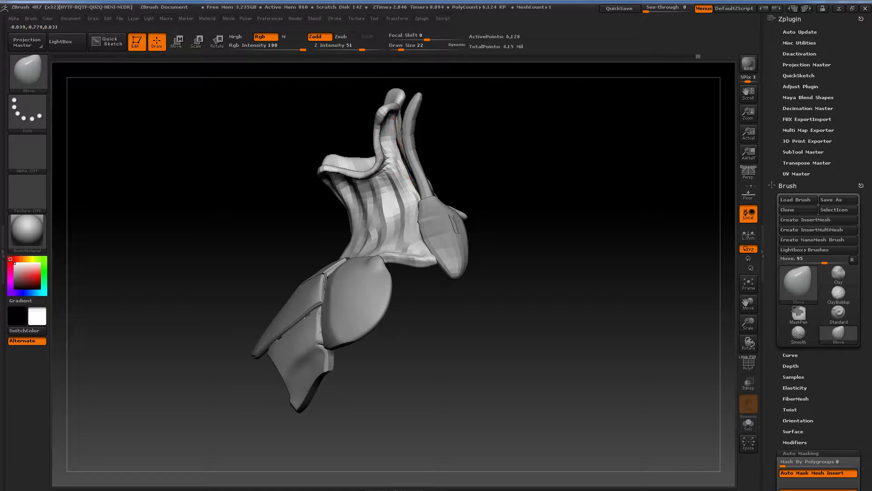
drag(414, 124, 420, 118)
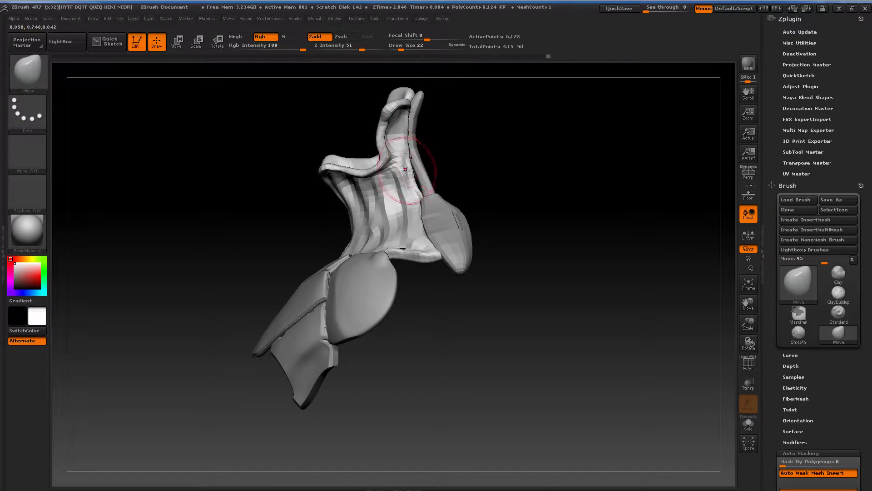
drag(406, 170, 416, 187)
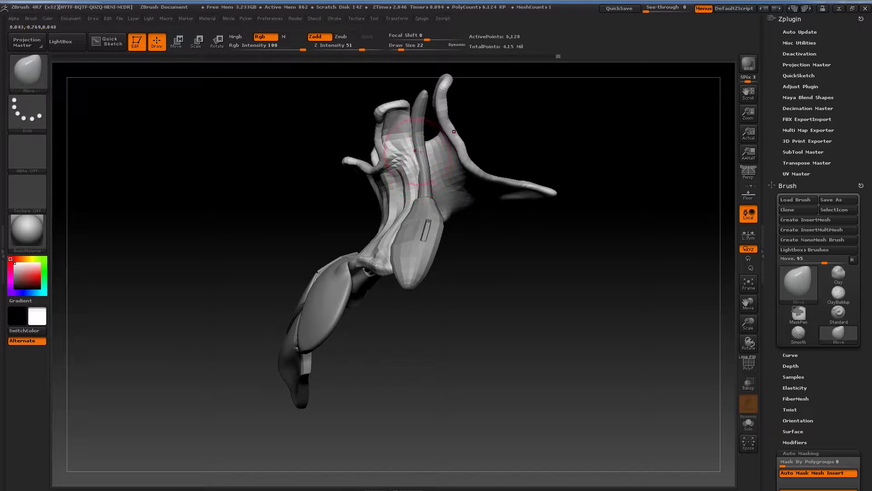
Step: Adjust the upper rear edge of the prong so it follows the back plate's strut
mouse_move(410, 132)
mouse_down()
mouse_move(496, 117)
mouse_move(411, 126)
mouse_up()
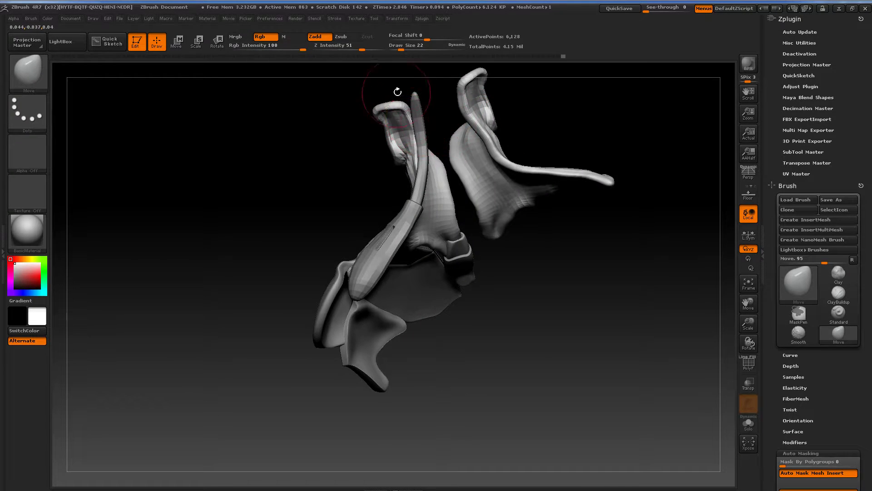
mouse_move(398, 92)
mouse_down()
mouse_move(434, 102)
mouse_move(398, 99)
mouse_up()
drag(381, 119, 334, 124)
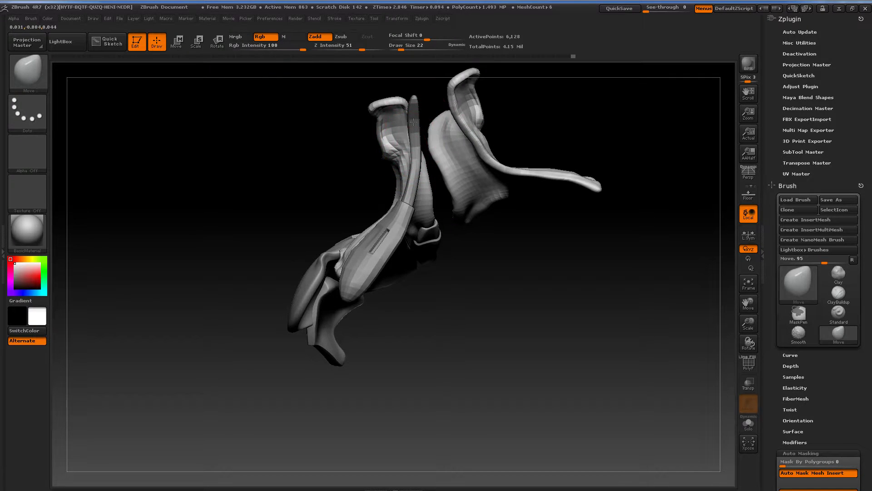
mouse_move(584, 121)
mouse_down()
mouse_move(593, 117)
mouse_move(404, 158)
mouse_up()
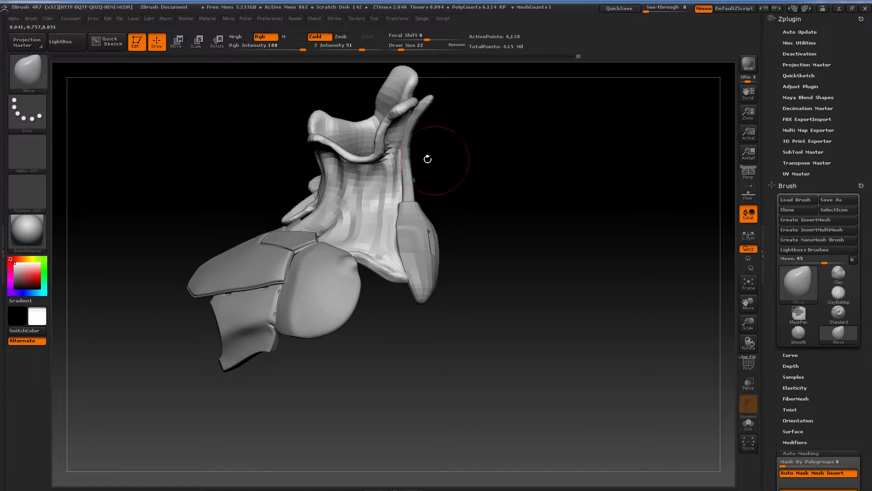
Step: Raise the neck piece three subdivision levels and refine the rear prong's fit against the strut
key(d)
key(d)
key(d)
drag(481, 171, 482, 148)
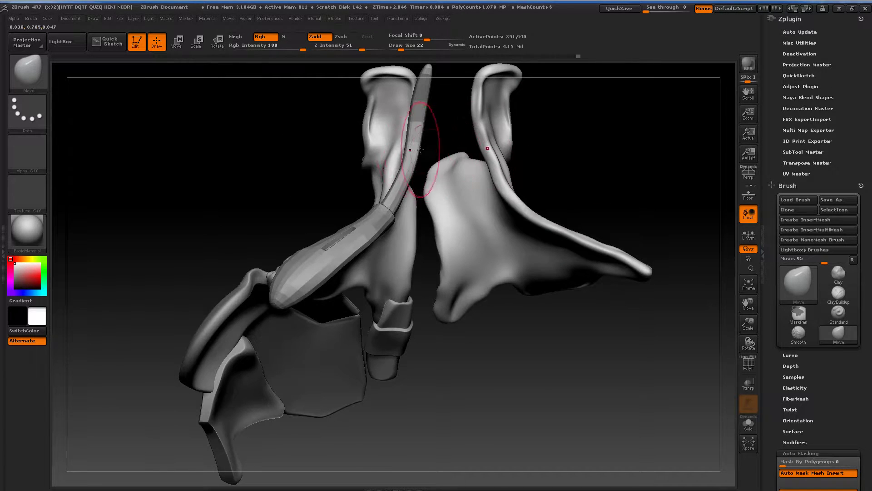
drag(574, 140, 426, 155)
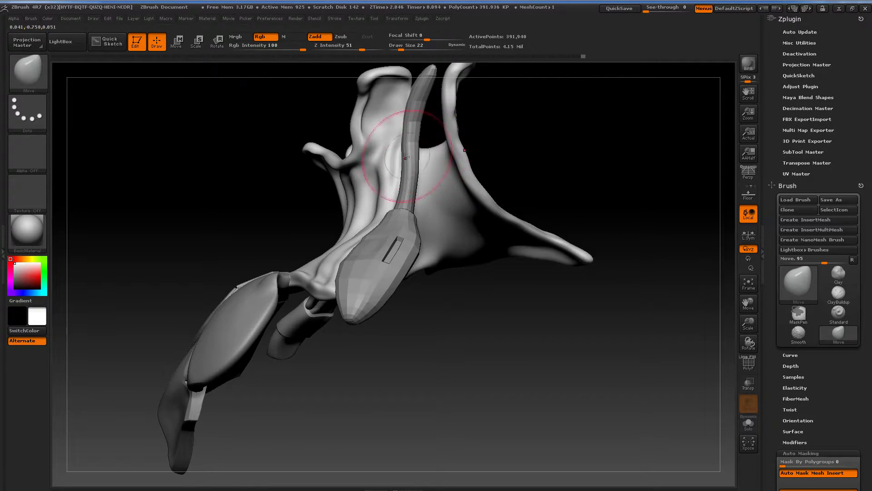
drag(491, 148, 566, 140)
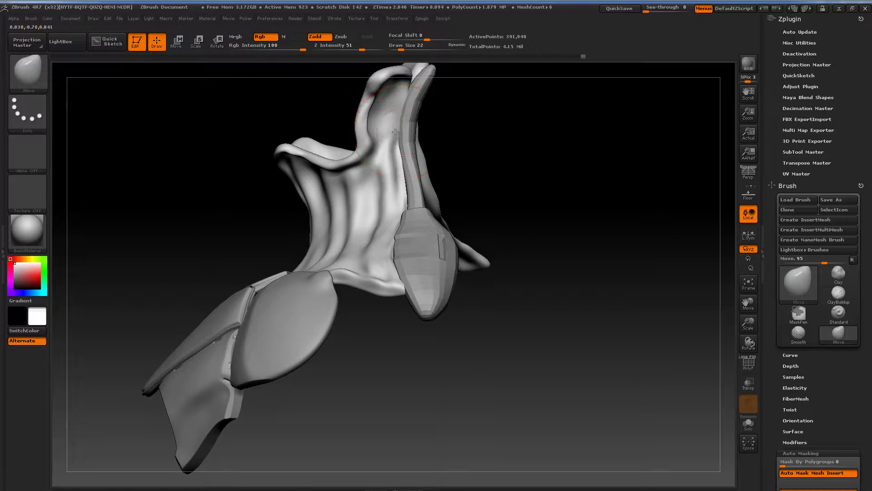
Step: Make the back plate the active subtool, Skin_ZSphere, and bring the gap below the neck piece into close view
alt+drag(473, 149, 696, 210)
alt+click(466, 229)
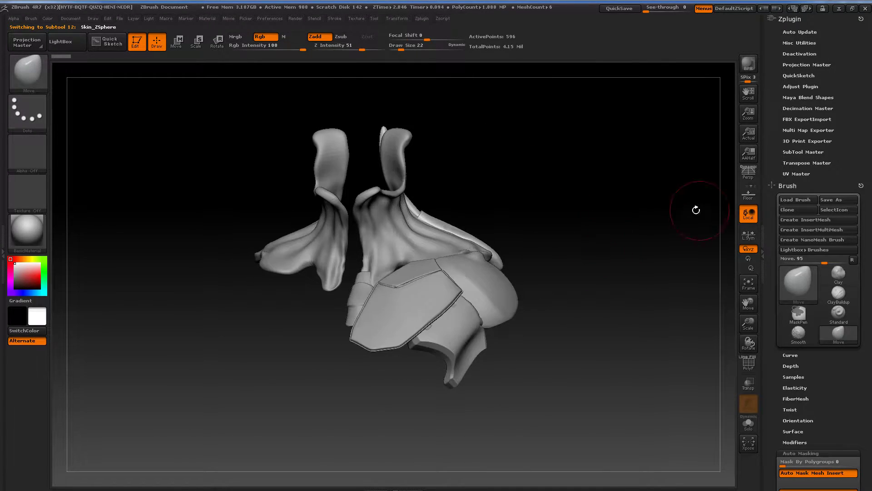
drag(405, 207, 443, 246)
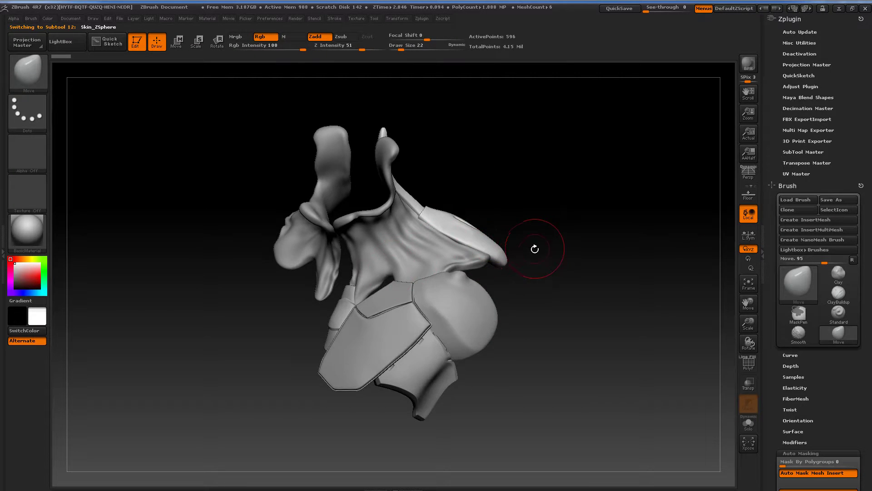
mouse_move(535, 249)
mouse_down()
mouse_move(567, 226)
mouse_move(502, 171)
mouse_up()
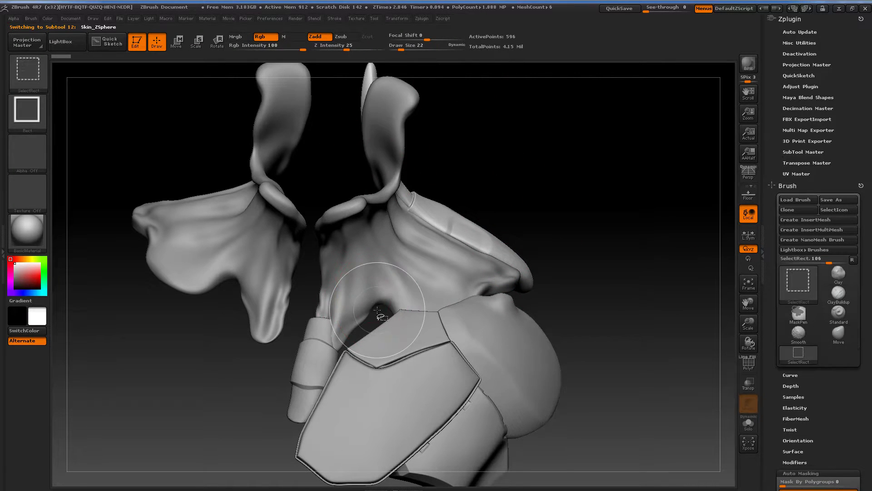
Step: Switch the selection brush to ClipCircleCenter and try it near the gap under the neck piece
ctrl+alt+shift+drag(377, 311, 396, 348)
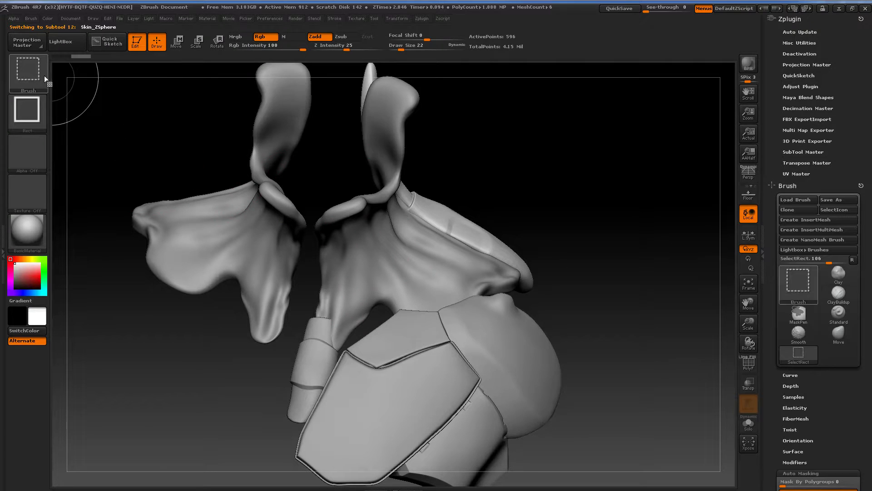
click(44, 77)
click(121, 119)
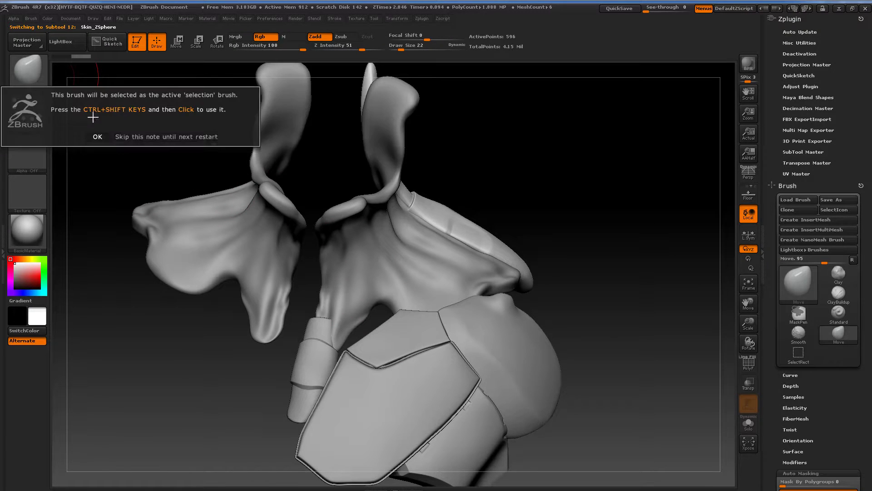
click(137, 136)
mouse_move(393, 334)
ctrl+shift+mouse_down()
mouse_move(423, 355)
mouse_move(398, 327)
ctrl+shift+mouse_up()
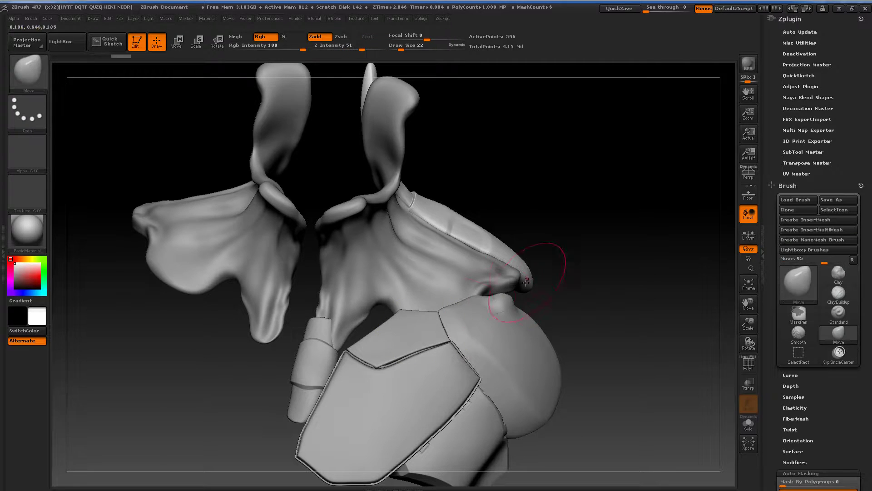
key(ctrl+shift)
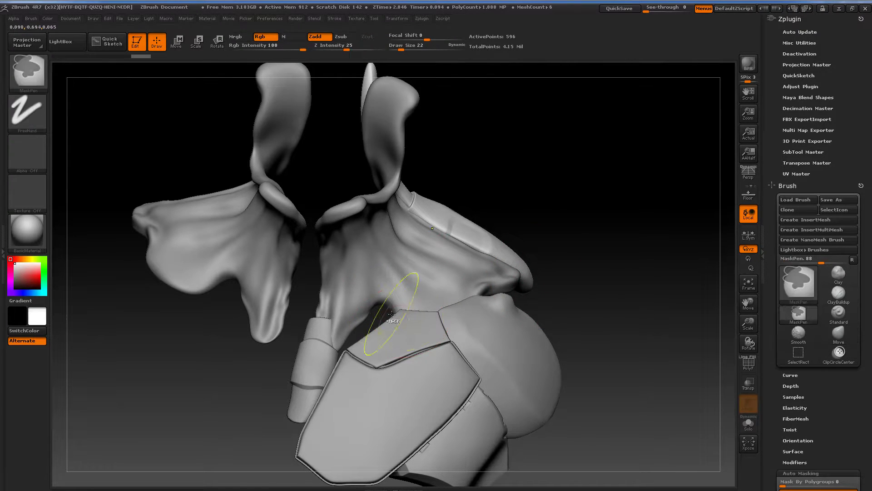
Step: Set the clipping brush to ClipCircle, try it at the gap under the neck piece, and undo the attempt
ctrl+shift+click(28, 70)
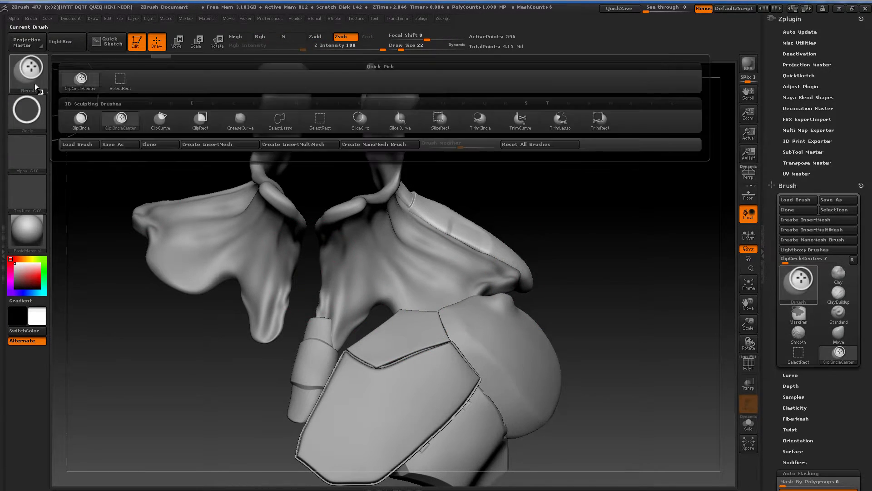
ctrl+shift+click(48, 76)
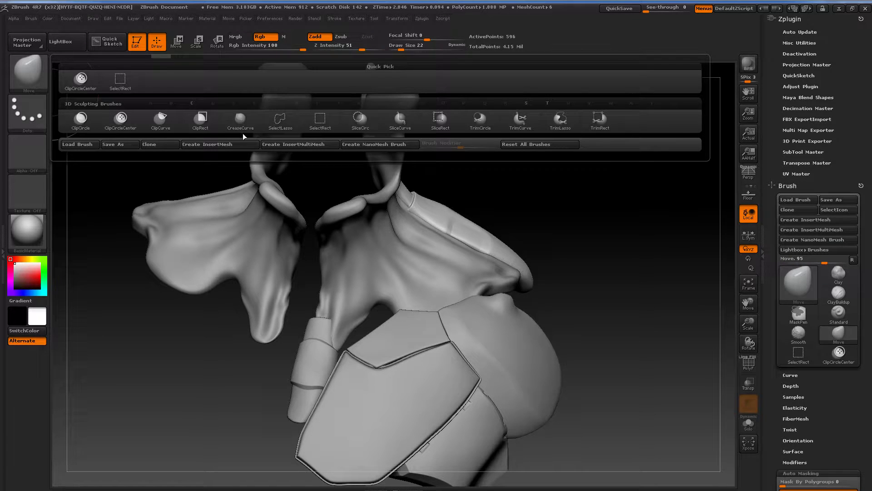
click(80, 119)
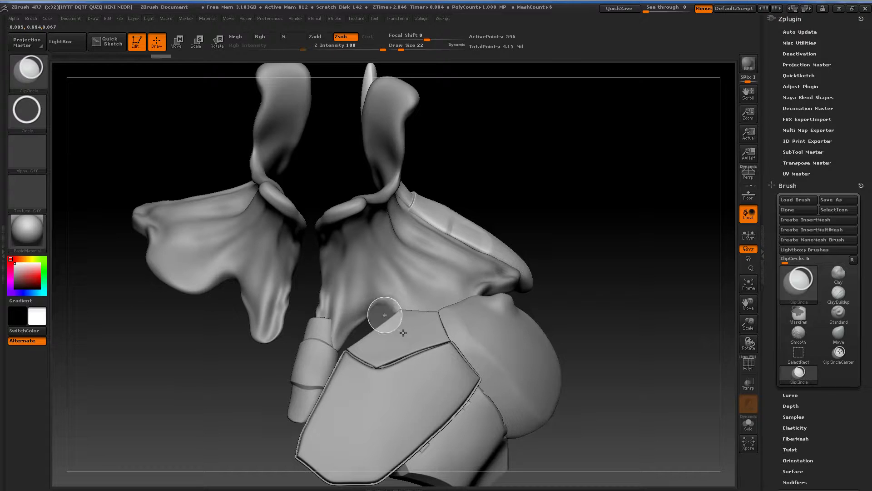
ctrl+shift+drag(398, 334, 399, 335)
drag(579, 264, 510, 250)
key(ctrl+z)
Step: Make the neck piece, Extract4_1, the active subtool, clip a round notch into its lower edge with ClipCircle, and smooth the rim
alt+click(471, 274)
ctrl+shift+drag(364, 314, 369, 320)
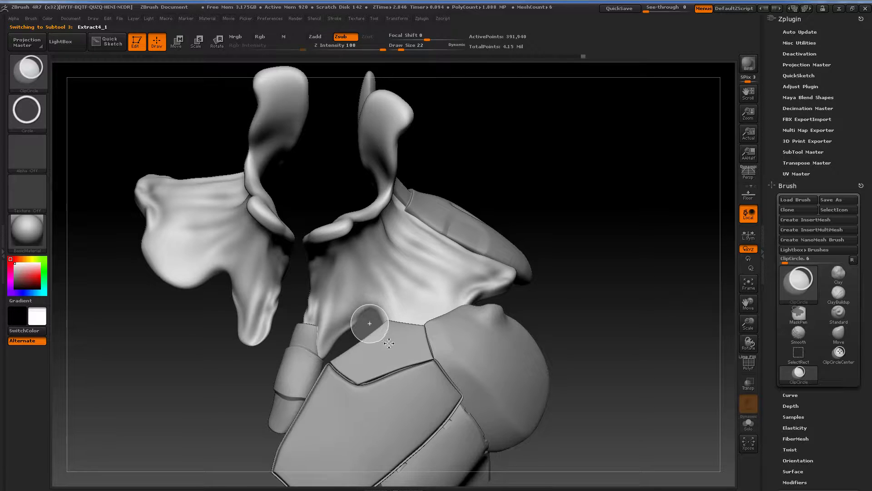
ctrl+shift+drag(389, 343, 391, 345)
ctrl+alt+shift+drag(371, 319, 389, 340)
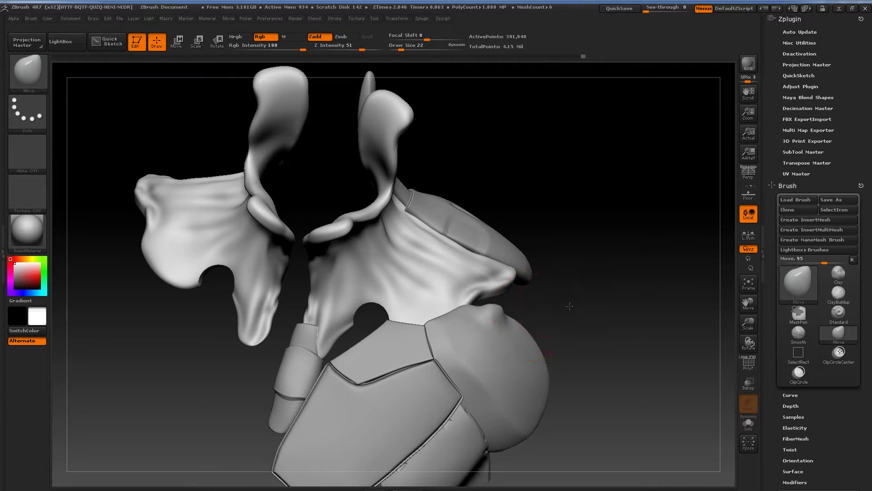
drag(569, 304, 472, 291)
mouse_move(380, 308)
shift+mouse_down()
mouse_move(355, 320)
mouse_move(364, 309)
mouse_move(393, 312)
shift+mouse_up()
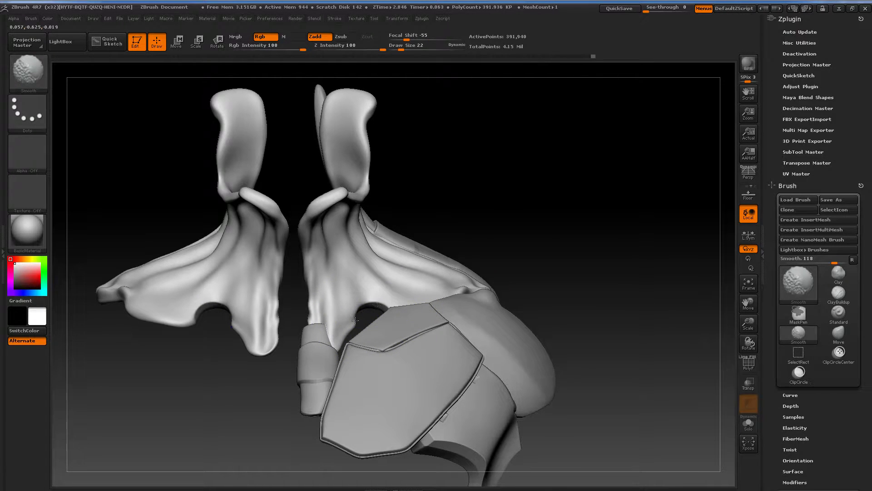
Step: Sculpt two short grooves on the side of the neck piece with the Standard brush at draw size 3
drag(552, 257, 547, 295)
mouse_move(525, 267)
alt+mouse_down()
mouse_move(535, 244)
mouse_move(532, 319)
mouse_move(557, 327)
mouse_move(551, 249)
mouse_move(541, 238)
alt+mouse_up()
alt+drag(540, 238, 549, 251)
key(b)
key(s)
key(t)
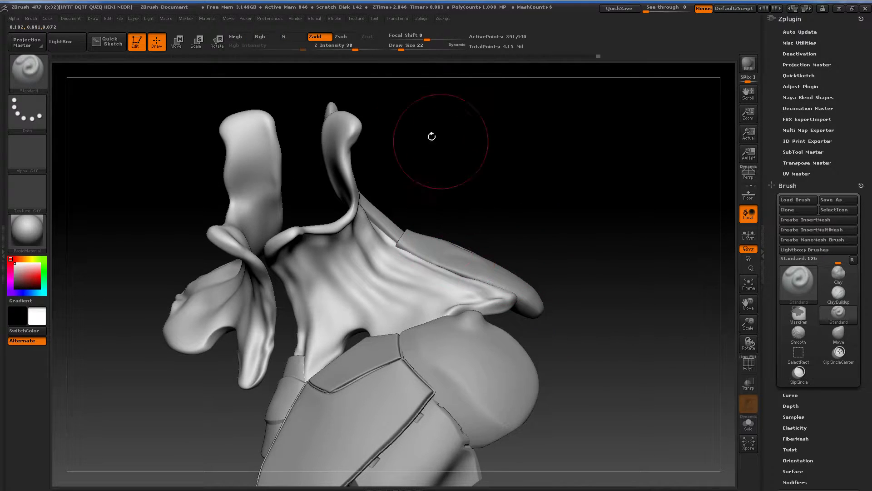
drag(401, 47, 449, 166)
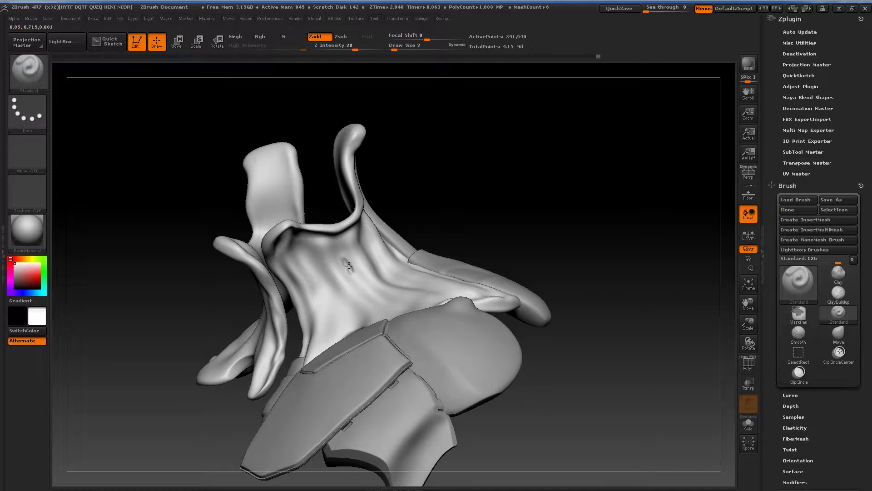
alt+drag(347, 263, 350, 272)
drag(442, 205, 437, 309)
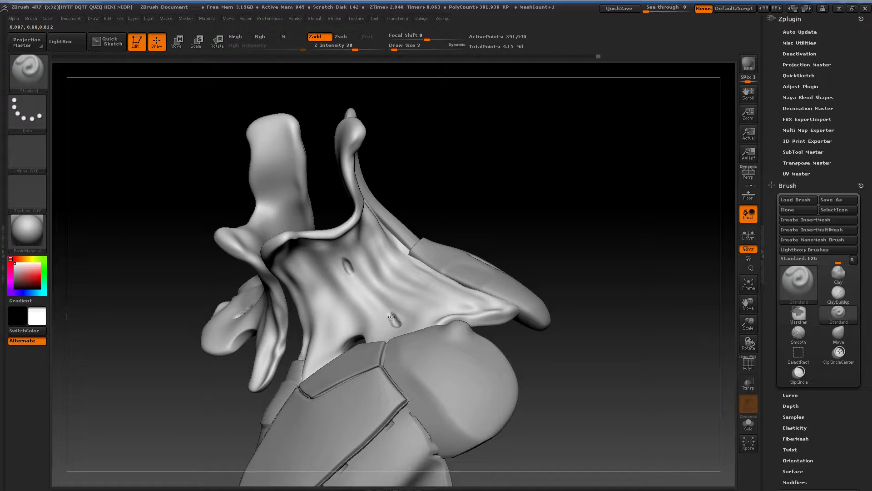
mouse_move(541, 271)
alt+mouse_down()
mouse_move(540, 232)
mouse_move(559, 235)
alt+mouse_up()
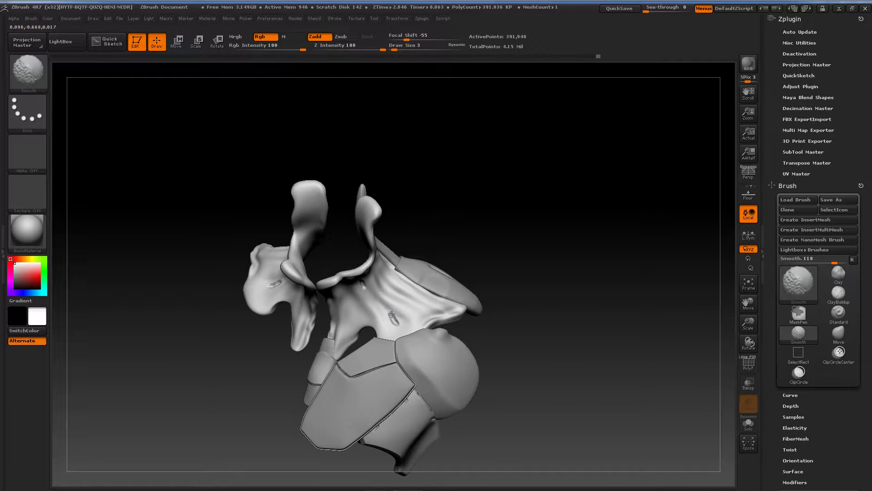
drag(504, 290, 484, 258)
mouse_move(514, 203)
mouse_down()
mouse_move(522, 196)
mouse_move(578, 220)
mouse_move(561, 208)
mouse_move(557, 218)
mouse_move(613, 240)
mouse_up()
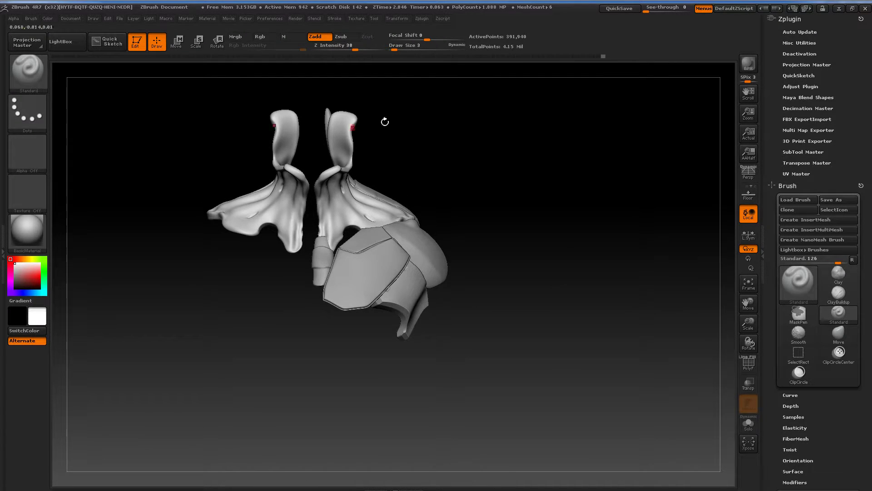
Step: Make the back plate, Skin_ZSphere, the active subtool and view the assembly from the side
drag(454, 213, 411, 205)
alt+click(416, 200)
drag(462, 194, 453, 210)
drag(582, 248, 653, 268)
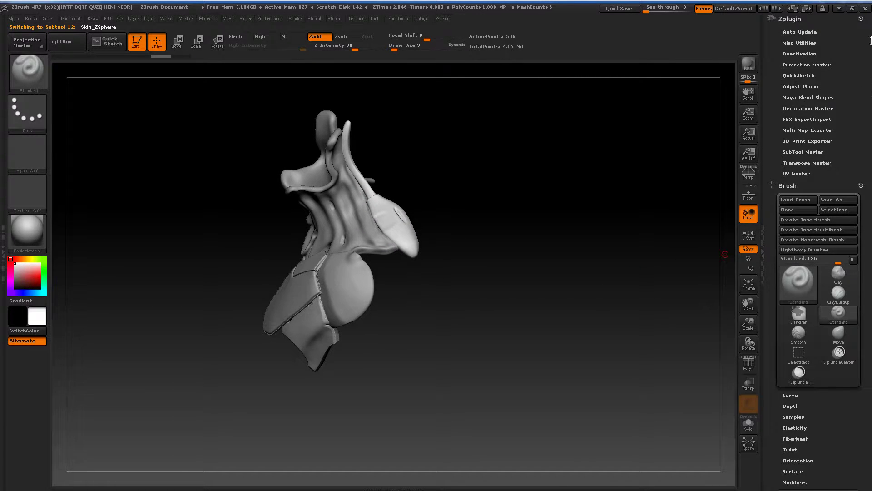
Step: Collapse the Zplugin, Brush and Deformation sections and expand the tool's SubTool list
click(862, 20)
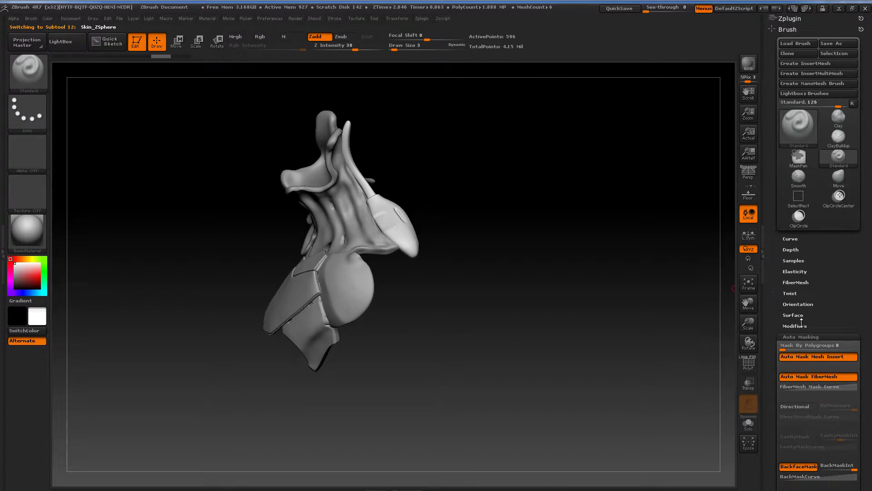
click(801, 336)
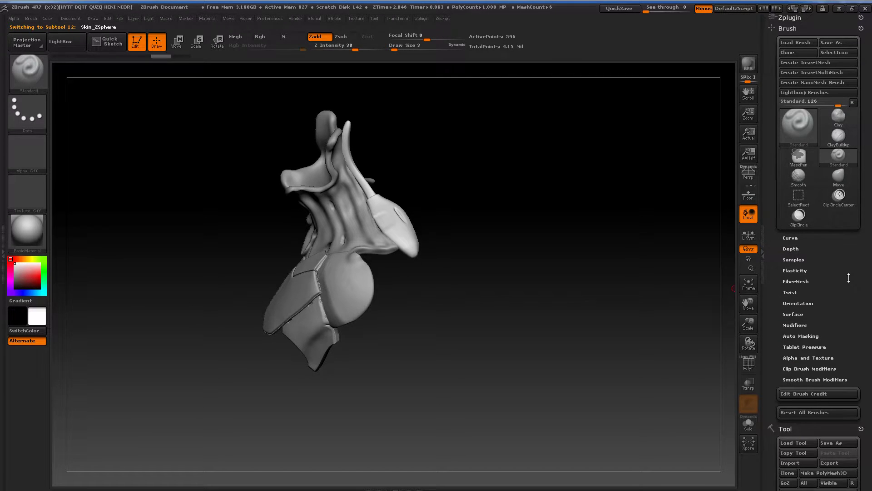
drag(849, 278, 848, 279)
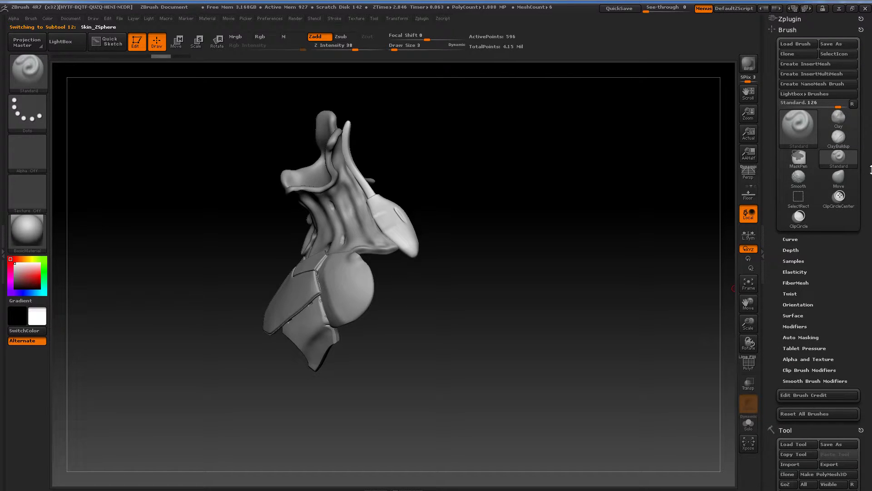
click(862, 30)
click(861, 20)
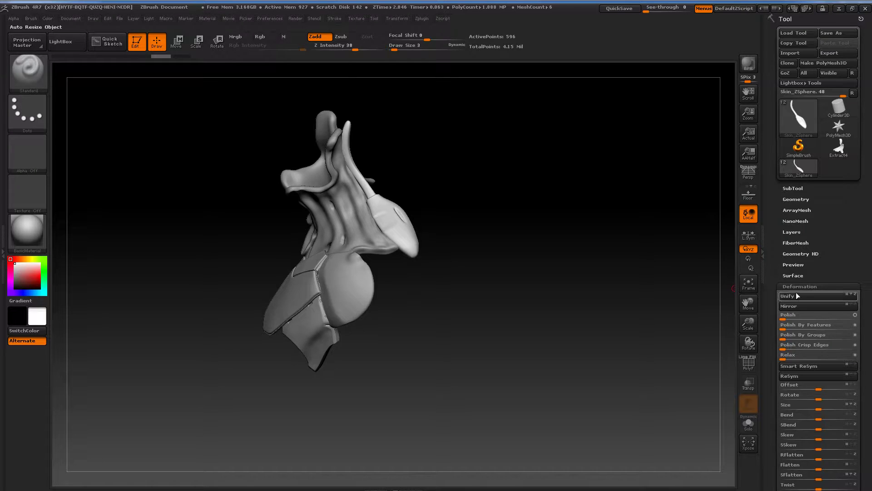
click(800, 286)
click(794, 187)
Step: Show the full body subtool, Nickz_humanMaleAverage3, together with the armour pieces
drag(648, 226, 573, 258)
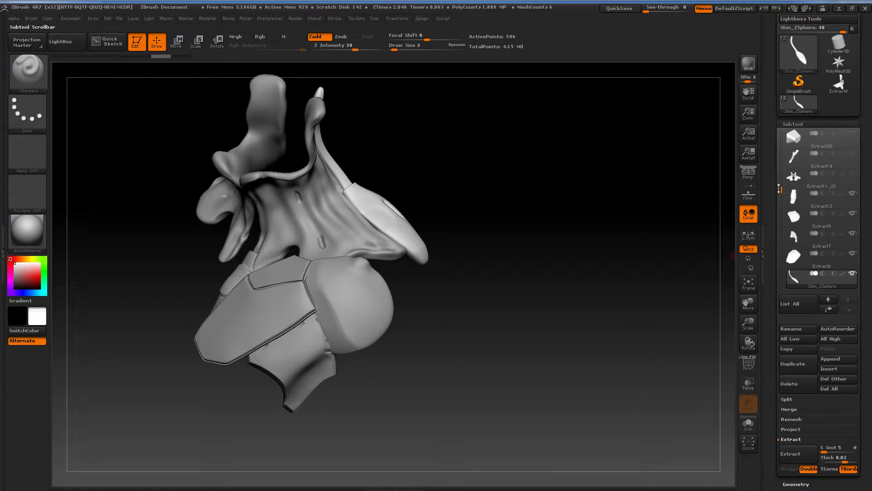
drag(779, 188, 810, 291)
drag(871, 189, 870, 226)
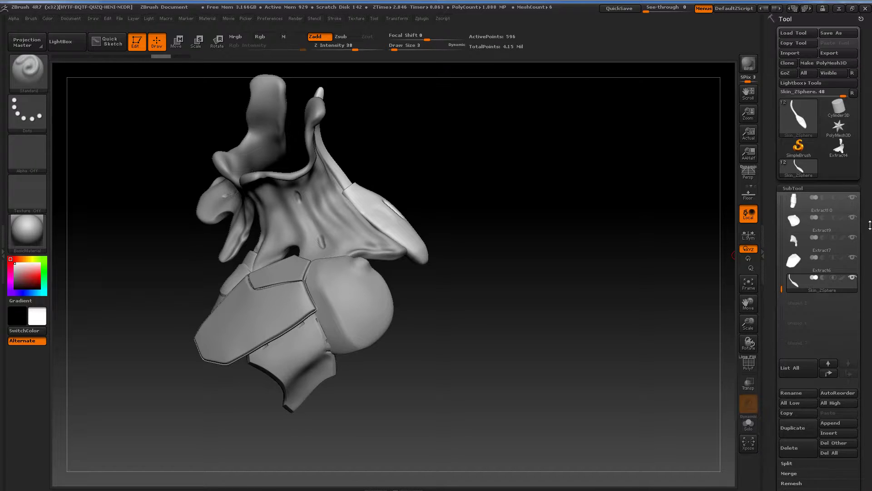
drag(779, 289, 780, 200)
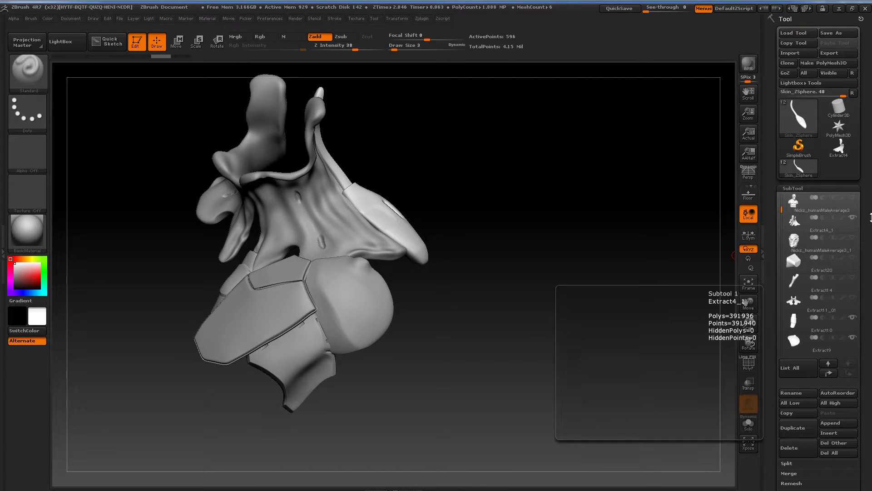
click(854, 199)
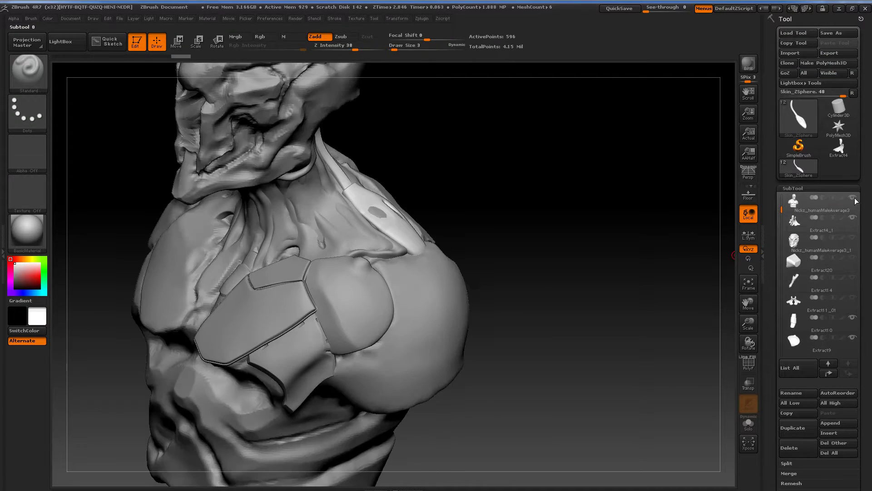
Step: Make the full body the active subtool and hide every other subtool
alt+click(421, 310)
alt+drag(497, 312, 604, 293)
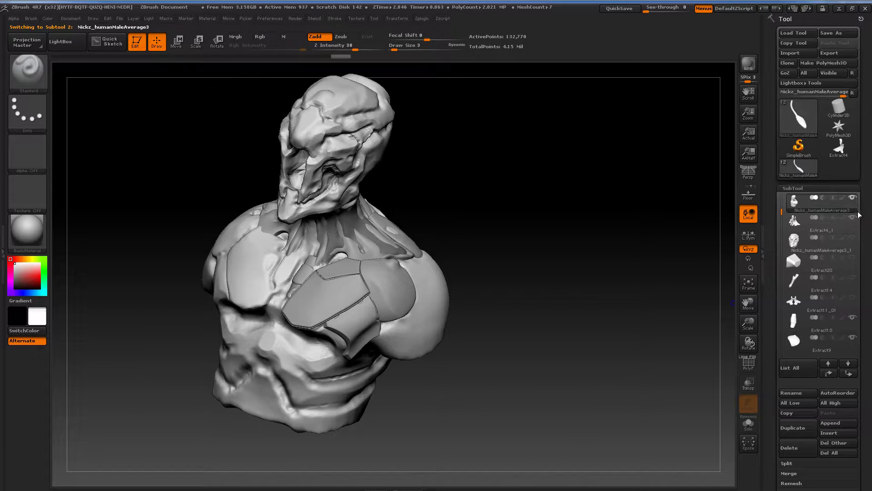
click(853, 197)
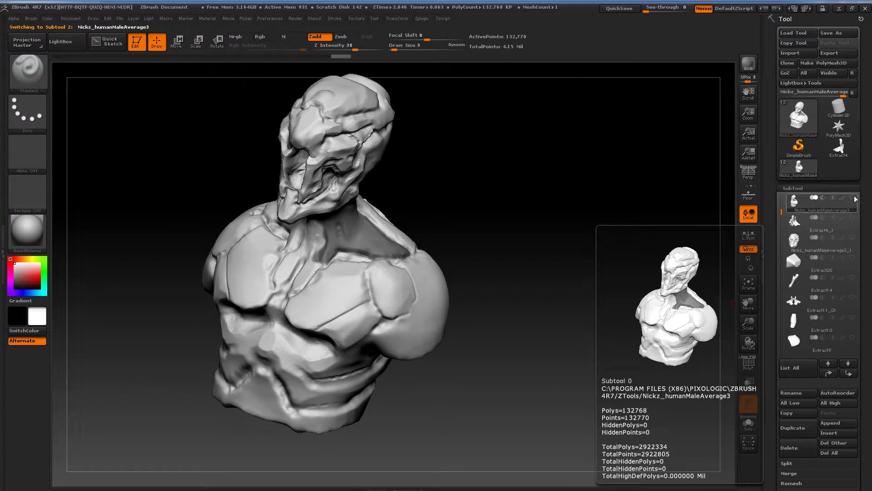
click(853, 198)
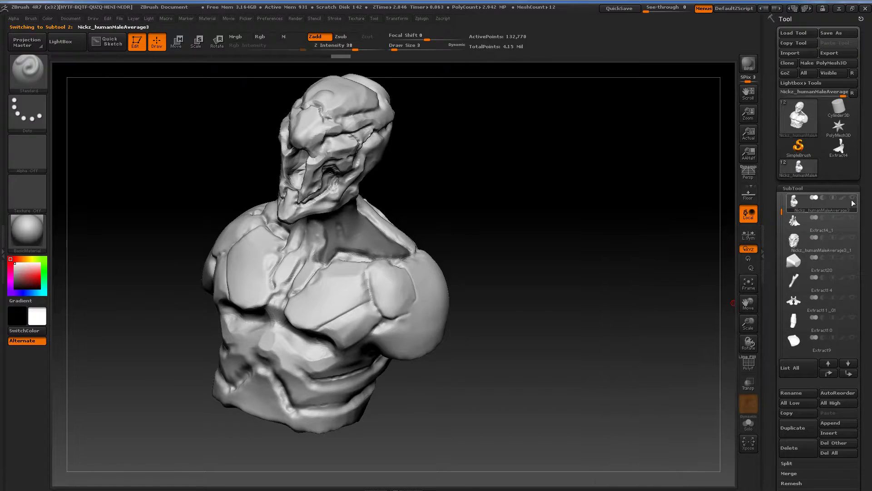
click(853, 199)
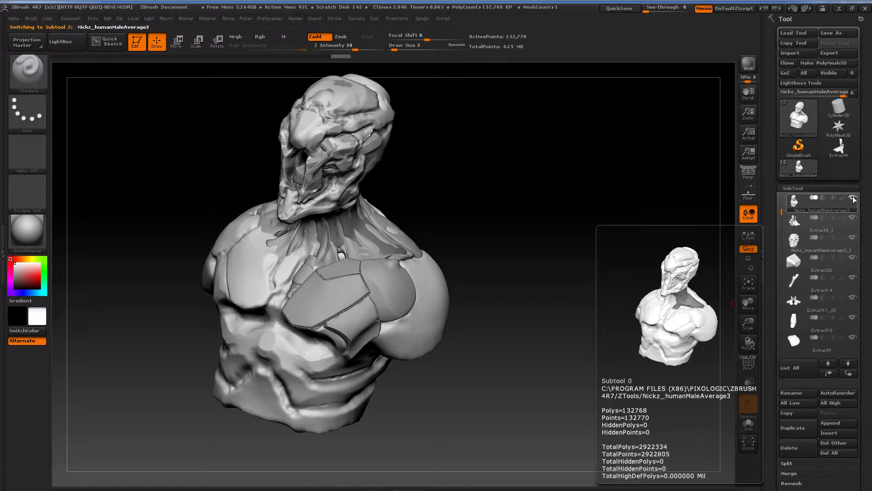
click(853, 198)
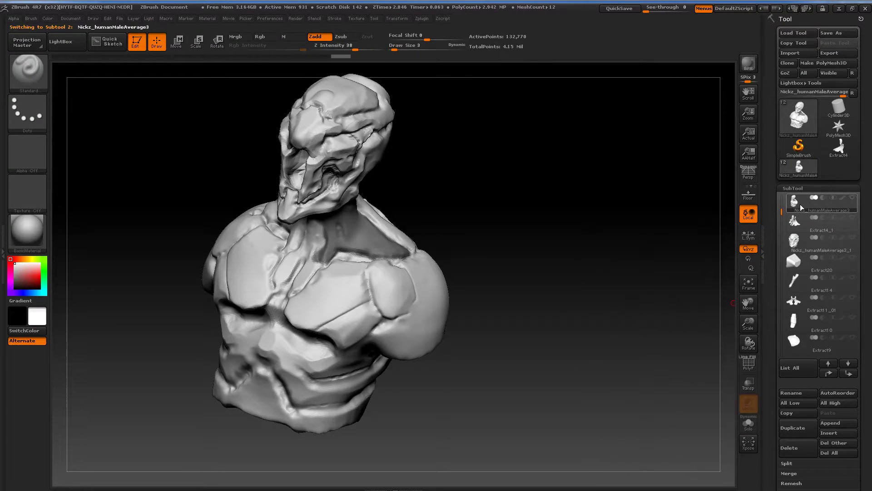
key(ctrl)
mouse_move(444, 263)
mouse_down()
mouse_move(505, 252)
mouse_move(518, 286)
mouse_up()
drag(451, 247, 411, 251)
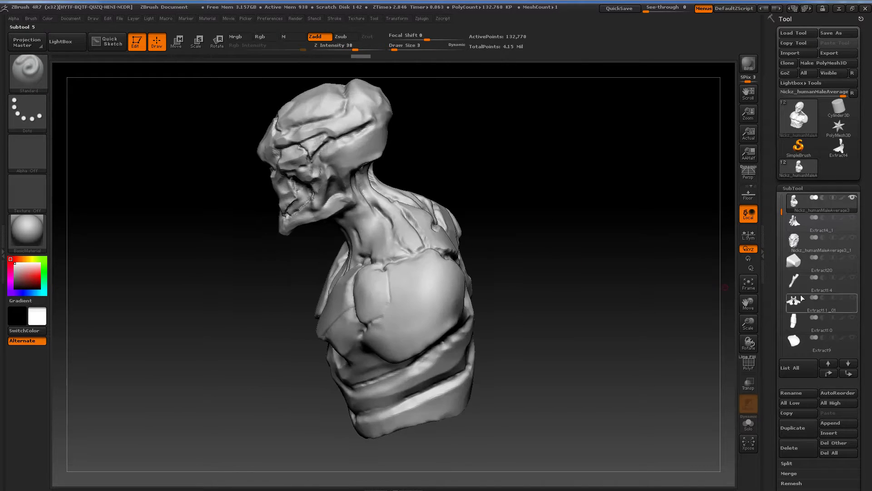
Step: Append a ZSphere as a new subtool and bring it and the bust fully into view
click(830, 423)
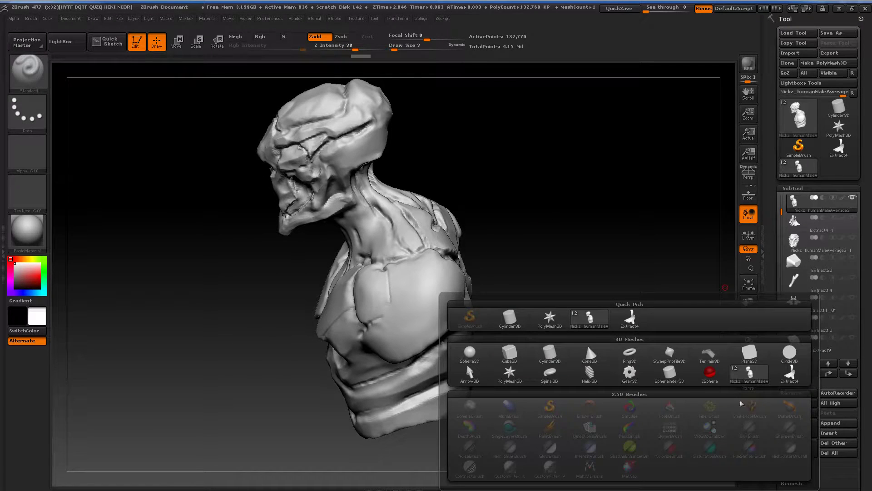
click(711, 372)
alt+drag(638, 315, 592, 291)
Step: Try to scale the appended ZSphere with a transpose line while the body subtool is active
key(e)
mouse_move(453, 329)
mouse_down()
mouse_move(450, 288)
mouse_move(562, 274)
mouse_up()
key(q)
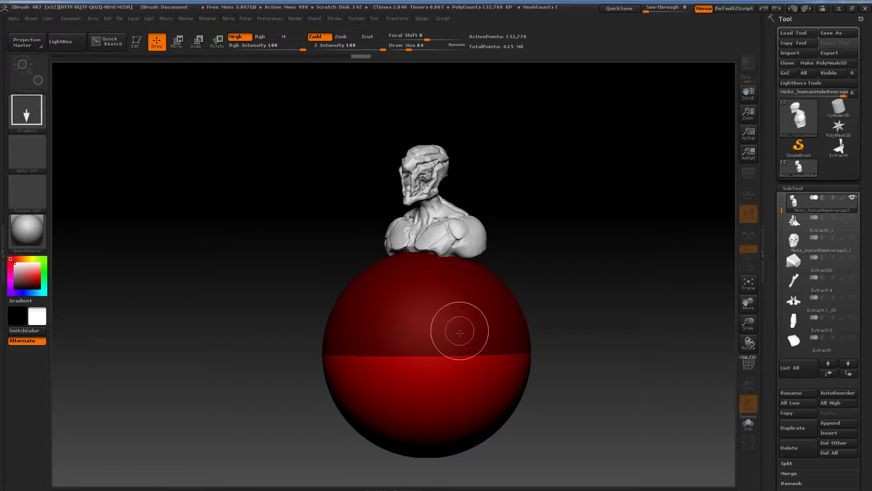
key(e)
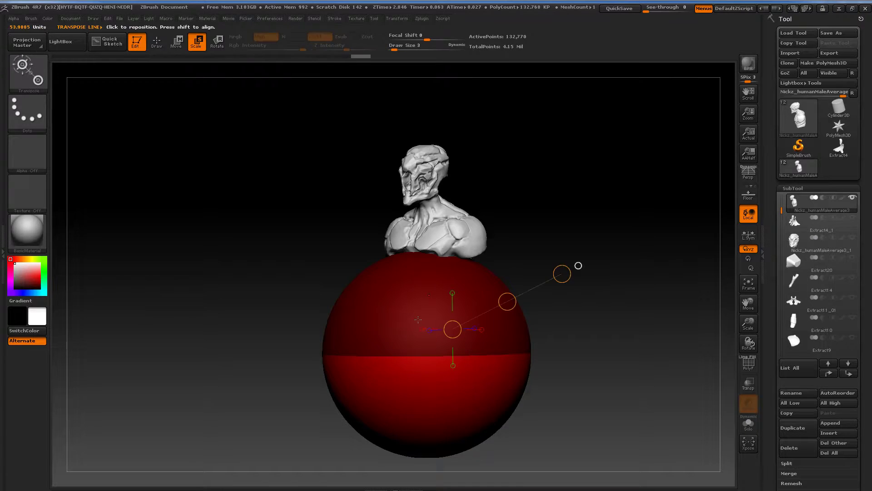
drag(427, 311, 434, 292)
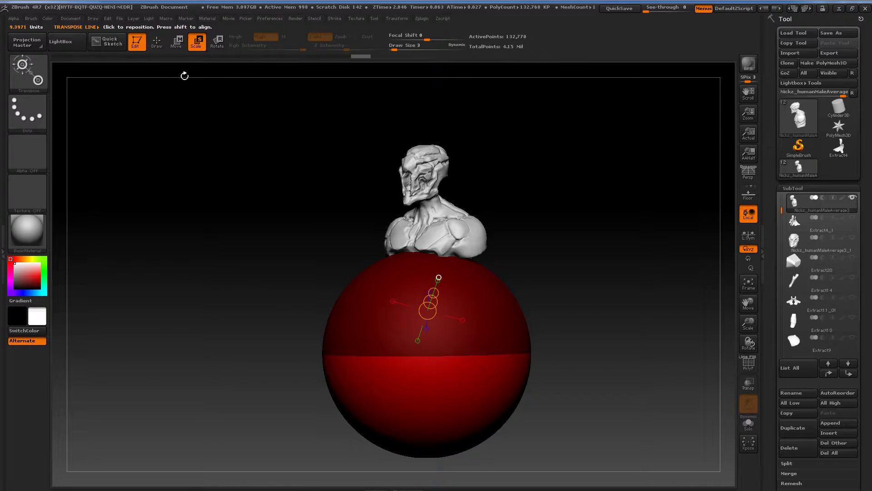
Step: Make the appended ZSphere the active subtool and set it up for moving
drag(781, 210, 781, 266)
click(790, 326)
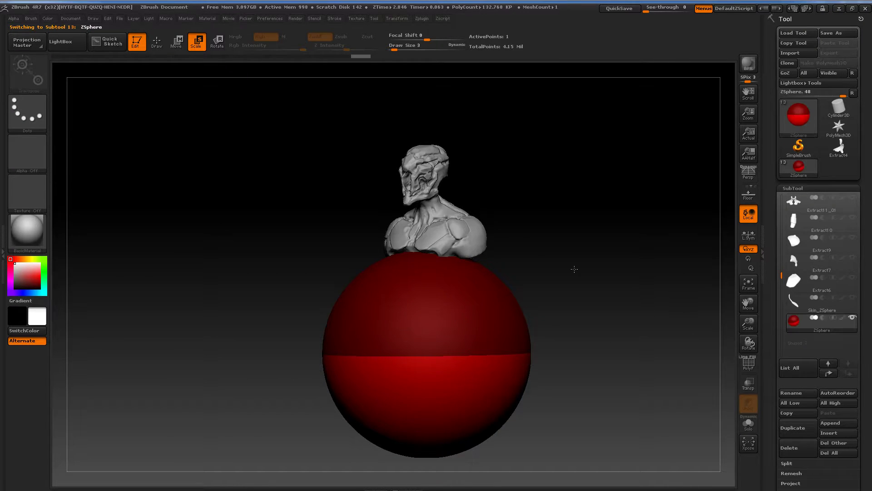
alt+drag(560, 267, 556, 271)
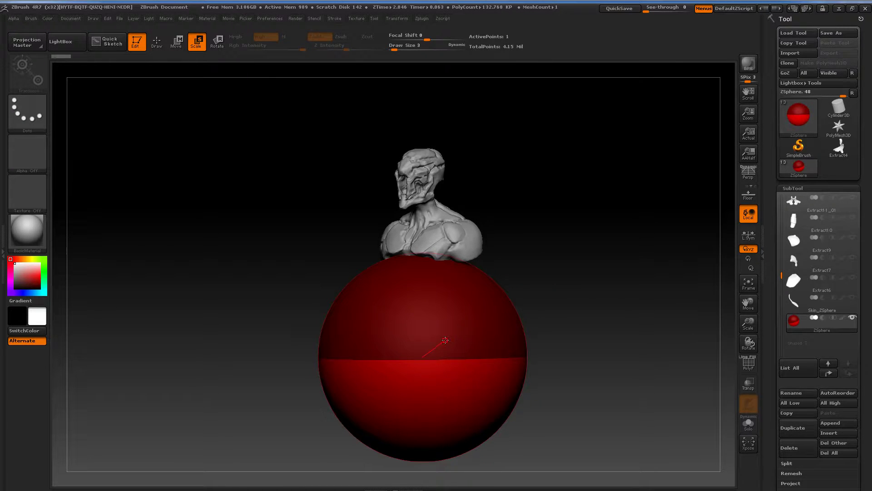
key(w)
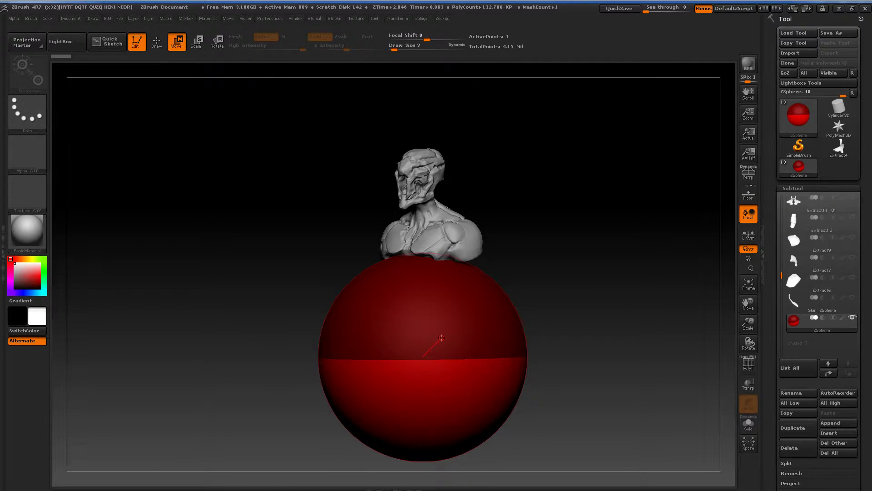
key(e)
key(r)
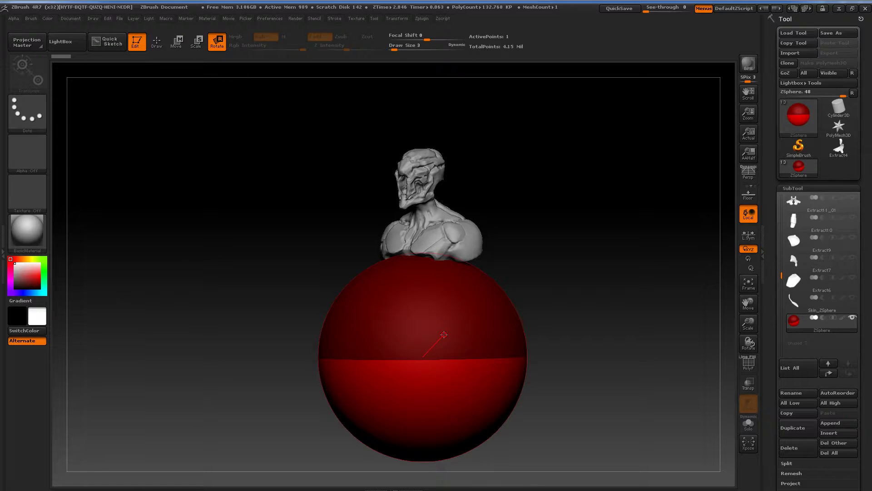
key(e)
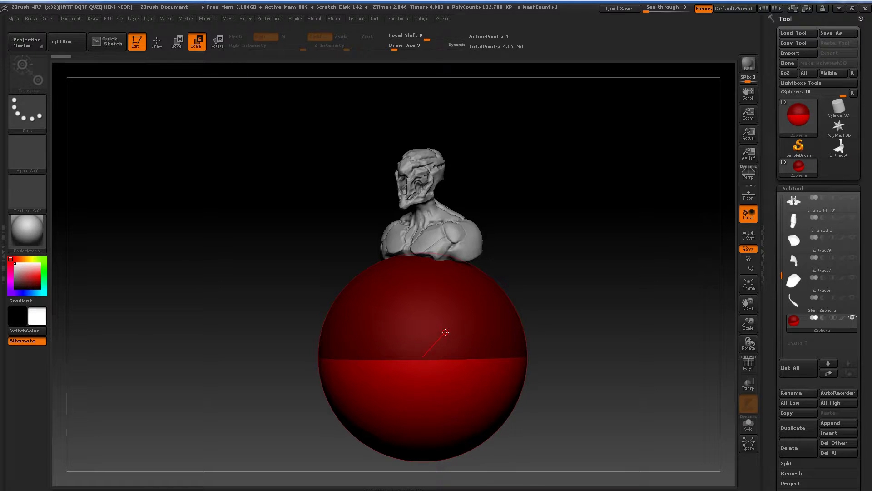
key(w)
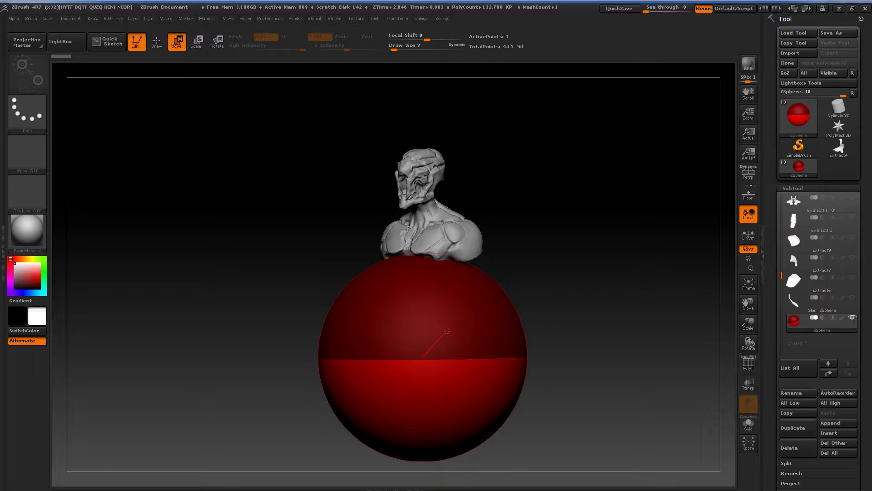
Step: Scale the ZSphere down to smaller than the head and place it behind the bust's neck
mouse_move(446, 330)
mouse_down()
mouse_move(428, 323)
mouse_move(493, 206)
mouse_move(578, 263)
mouse_move(449, 325)
mouse_up()
key(e)
key(w)
drag(396, 294, 328, 259)
key(e)
alt+drag(401, 190, 447, 281)
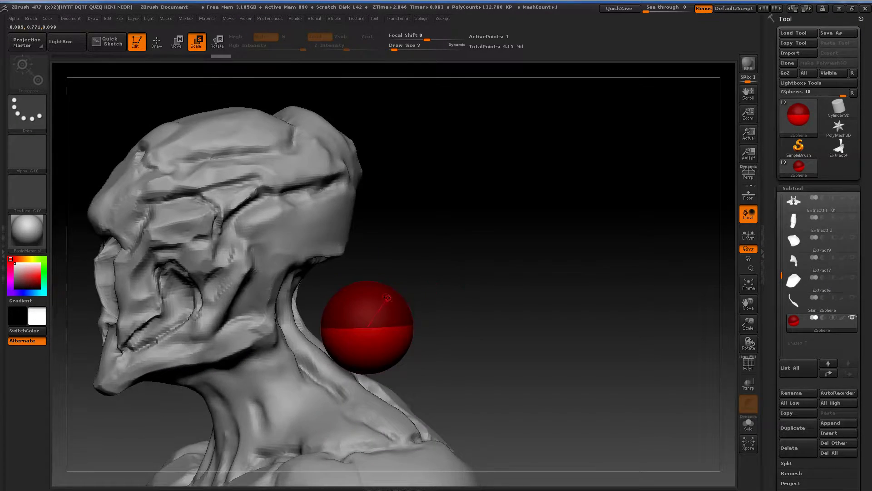
drag(375, 307, 364, 311)
drag(437, 259, 411, 242)
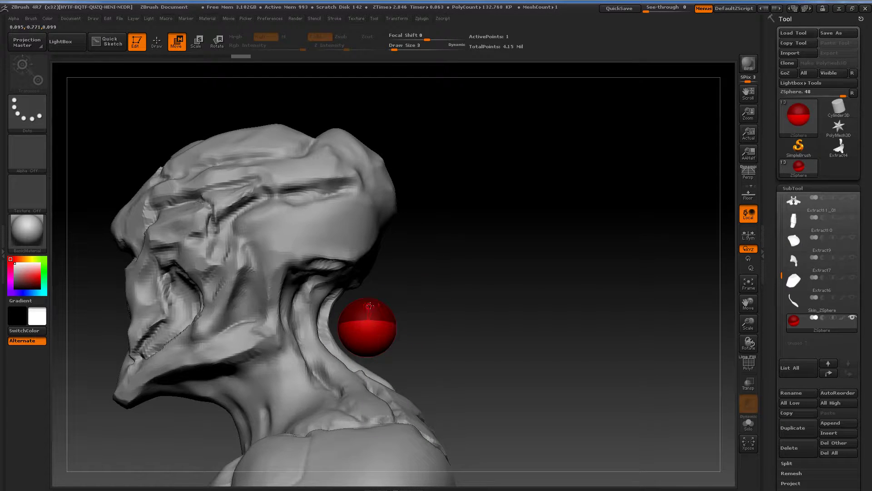
Step: Move the ZSphere into the hollow beneath the skull at the side of the neck, checking it from several angles
key(w)
drag(359, 310, 321, 278)
drag(491, 268, 326, 260)
drag(403, 299, 433, 301)
drag(327, 273, 471, 322)
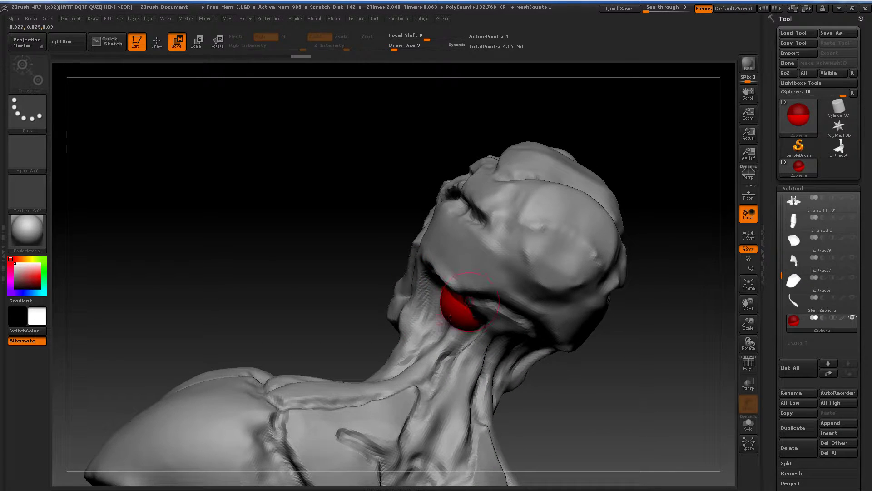
drag(368, 324, 439, 272)
Step: Shrink the ZSphere and seat it deeper in the hollow beneath the back of the skull
key(e)
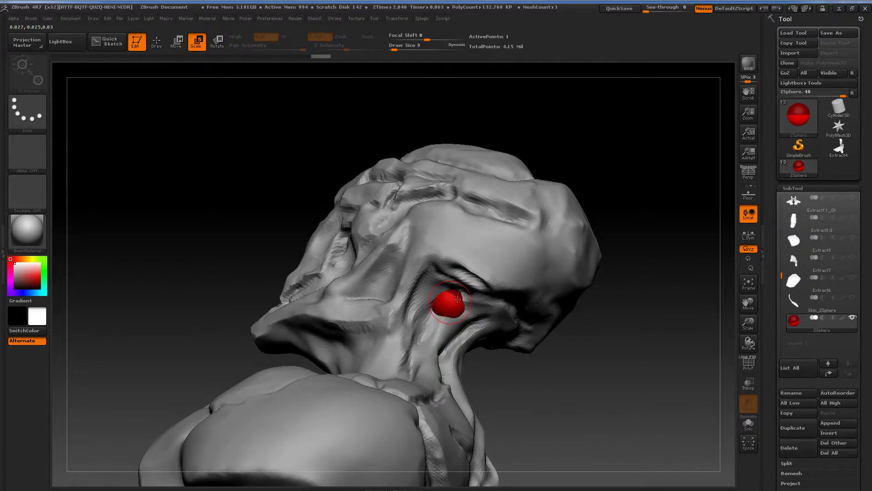
key(w)
key(e)
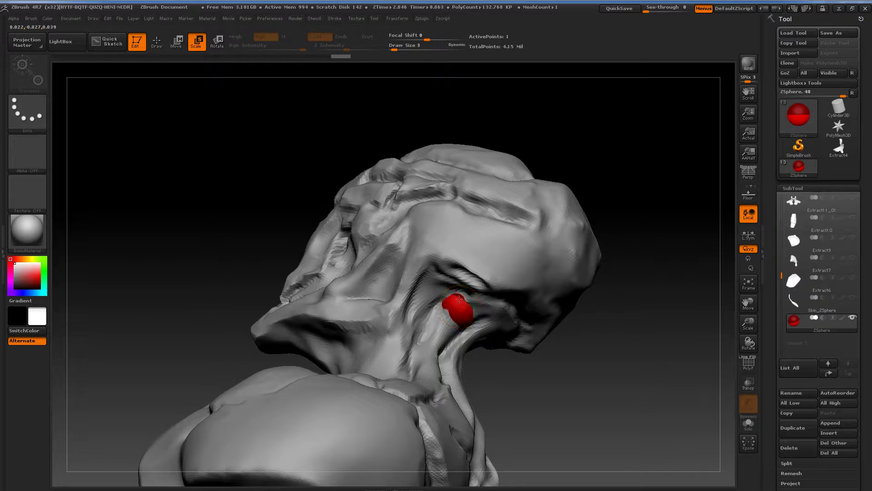
drag(554, 358, 551, 387)
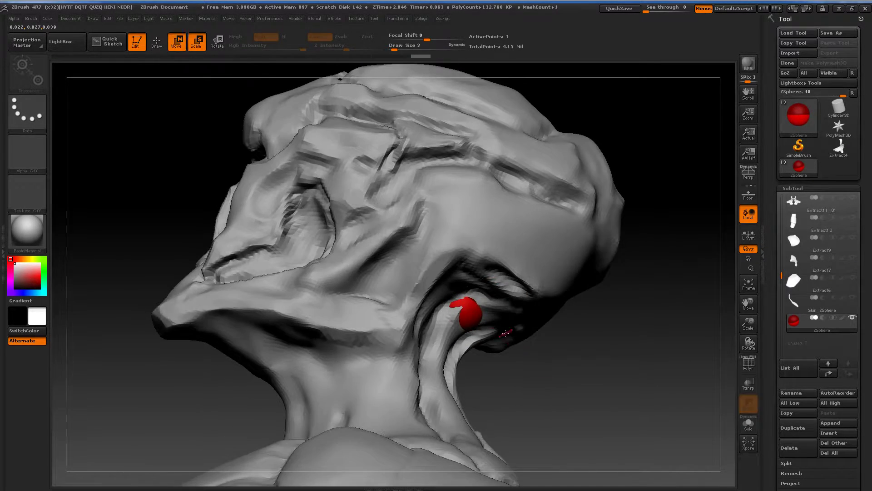
Step: Try to add a child ZSphere beneath the skull and pull it down the side of the neck
key(w)
key(q)
key(shift+a)
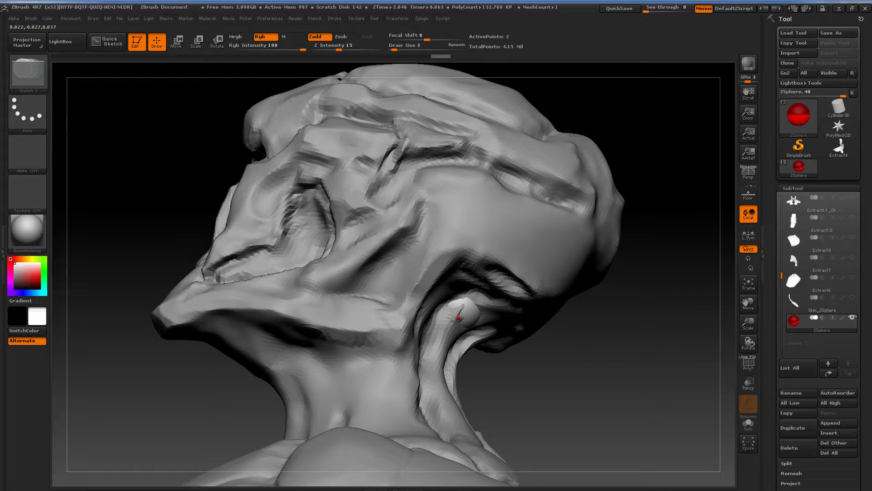
alt+click(460, 318)
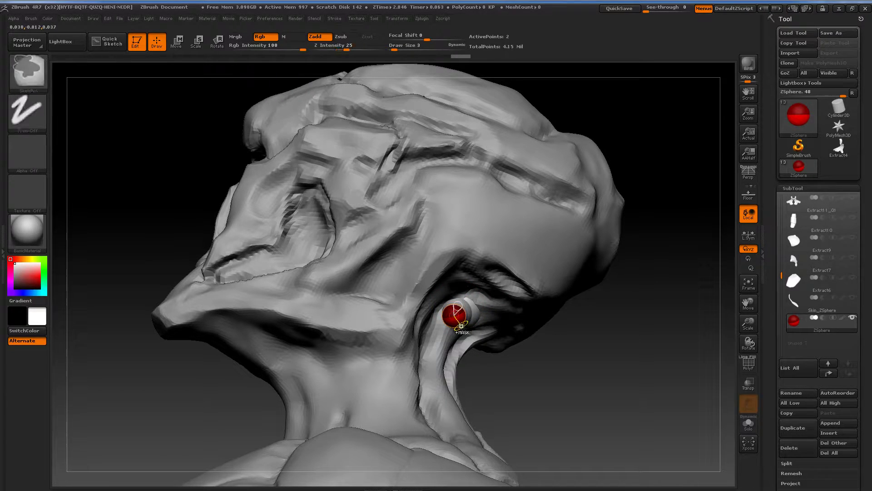
alt+click(457, 322)
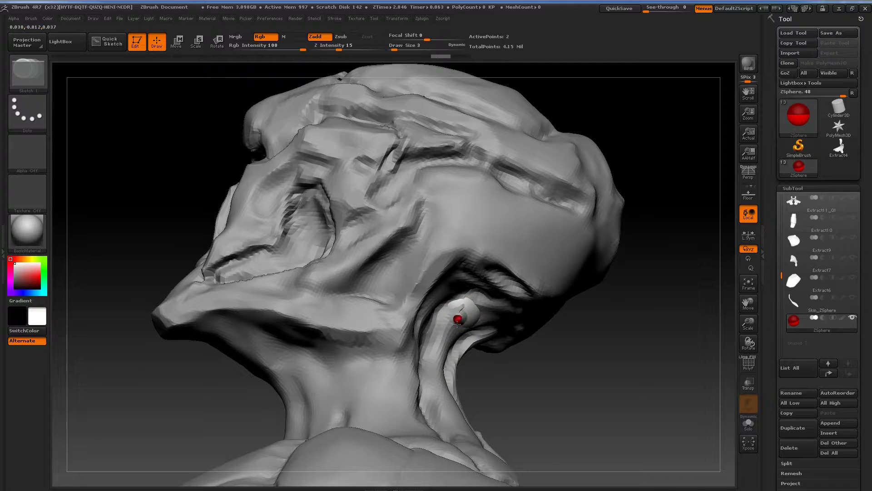
shift+click(457, 324)
drag(565, 370, 407, 362)
key(w)
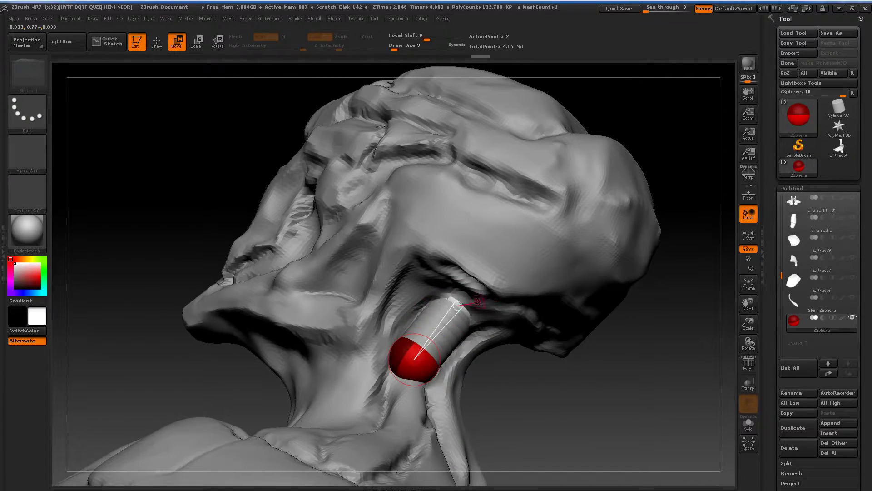
key(ctrl+z)
key(ctrl+z)
Step: Draw a child ZSphere from the one beneath the skull, extending the chain down the side of the neck
key(e)
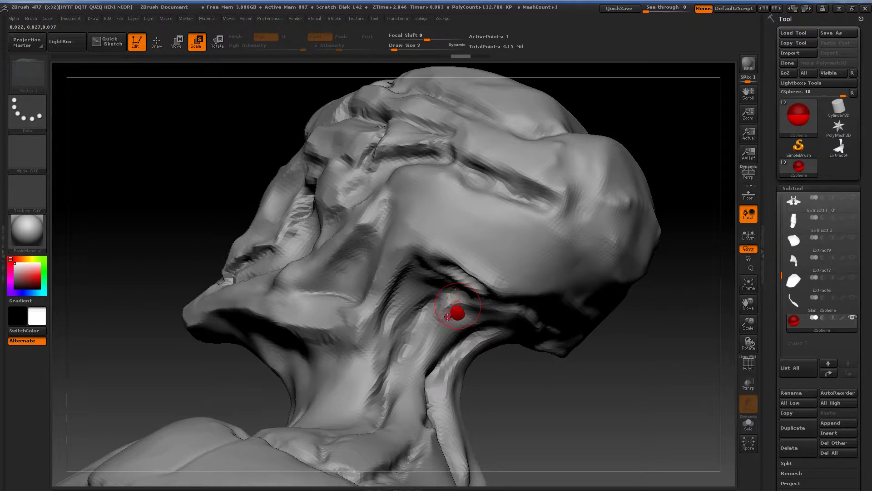
key(q)
mouse_move(453, 318)
mouse_down()
mouse_move(539, 352)
mouse_move(448, 337)
mouse_move(434, 367)
mouse_up()
key(w)
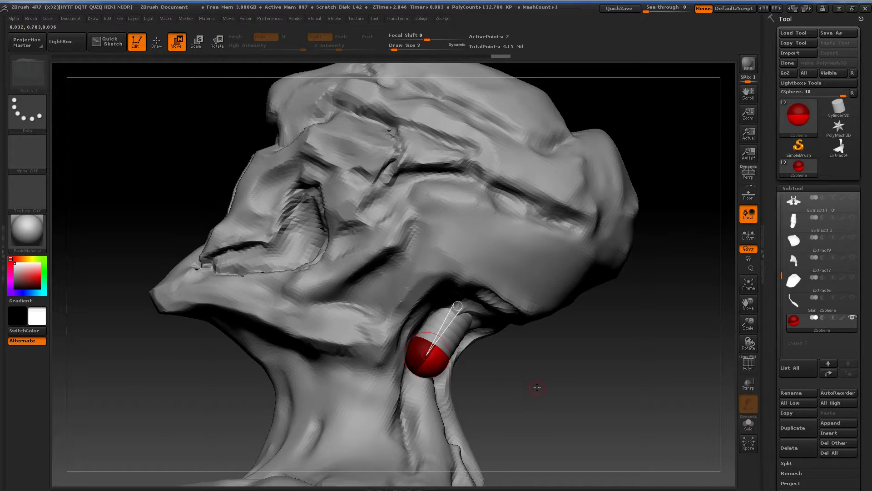
drag(537, 386, 481, 375)
Step: Add a third ZSphere to the chain's lower end and move it further down the neck
key(q)
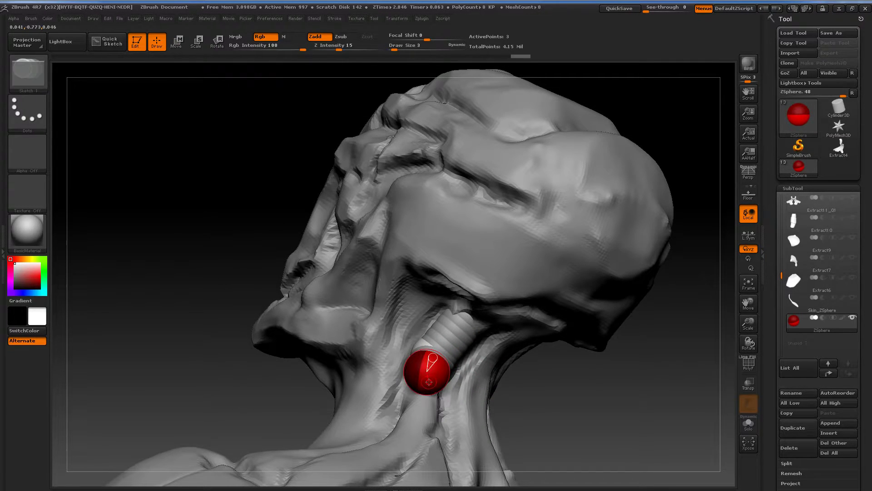
key(w)
drag(424, 375, 403, 419)
mouse_move(536, 422)
mouse_down()
mouse_move(577, 433)
mouse_move(533, 360)
mouse_up()
key(a)
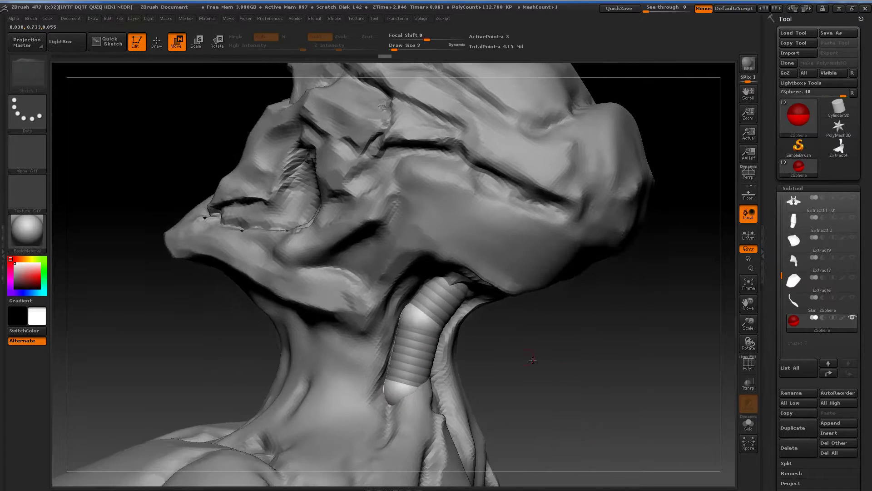
Step: Reposition the middle and end ZSpheres so the tube follows the side of the neck
drag(418, 318, 423, 322)
drag(520, 355, 430, 329)
drag(547, 359, 608, 373)
drag(403, 389, 418, 402)
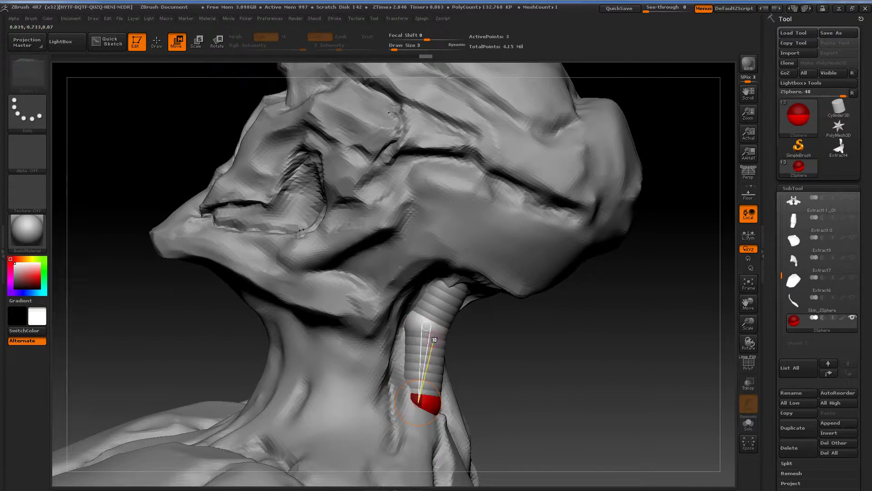
drag(434, 340, 413, 332)
mouse_move(536, 376)
mouse_down()
mouse_move(503, 338)
mouse_move(484, 338)
mouse_up()
drag(527, 357, 482, 345)
Step: Add a fourth ZSphere at the chain's end and move it down toward the base of the neck
key(q)
click(477, 343)
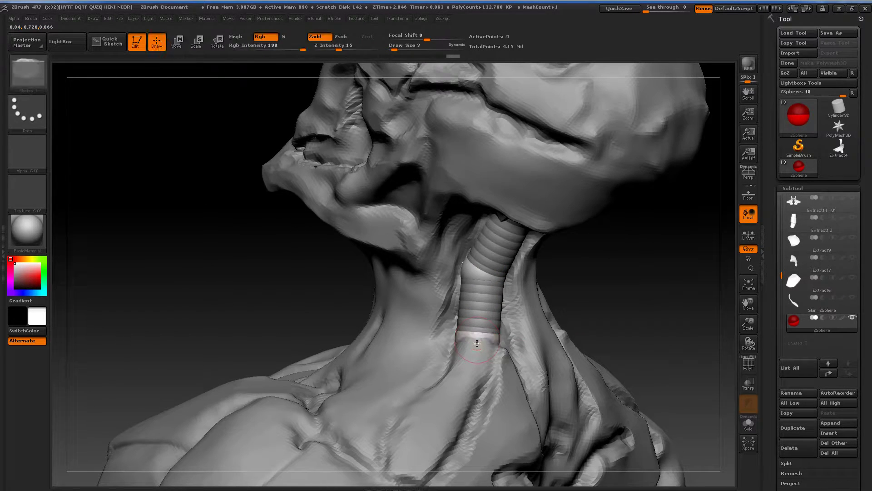
drag(634, 347, 565, 390)
key(w)
mouse_move(452, 340)
mouse_down()
mouse_move(424, 356)
mouse_move(431, 391)
mouse_up()
drag(327, 356, 411, 350)
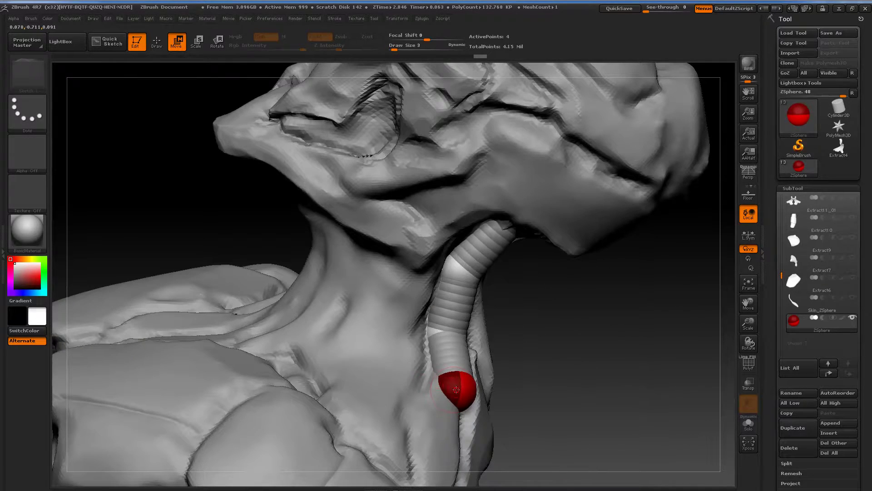
drag(457, 390, 445, 393)
Step: Add a fifth ZSphere to the chain's end and pull it down toward the chest and shoulder plates
mouse_move(600, 382)
mouse_down()
mouse_move(600, 308)
mouse_move(568, 314)
mouse_up()
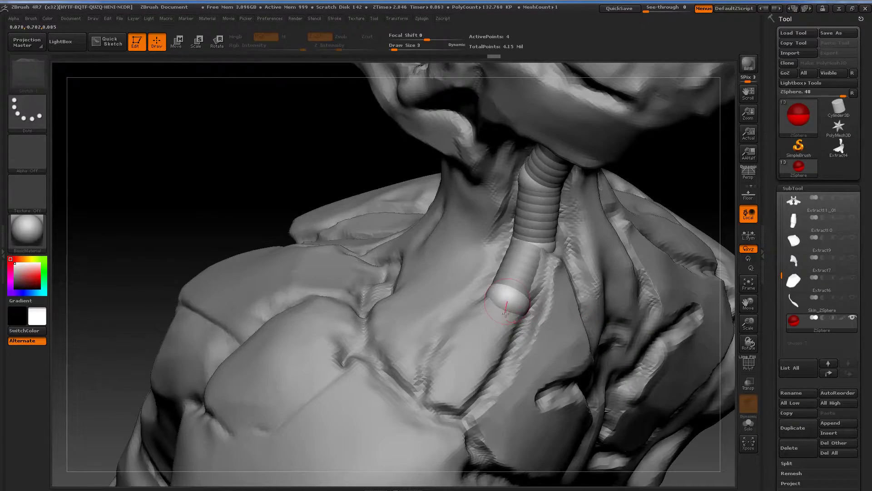
key(q)
click(505, 308)
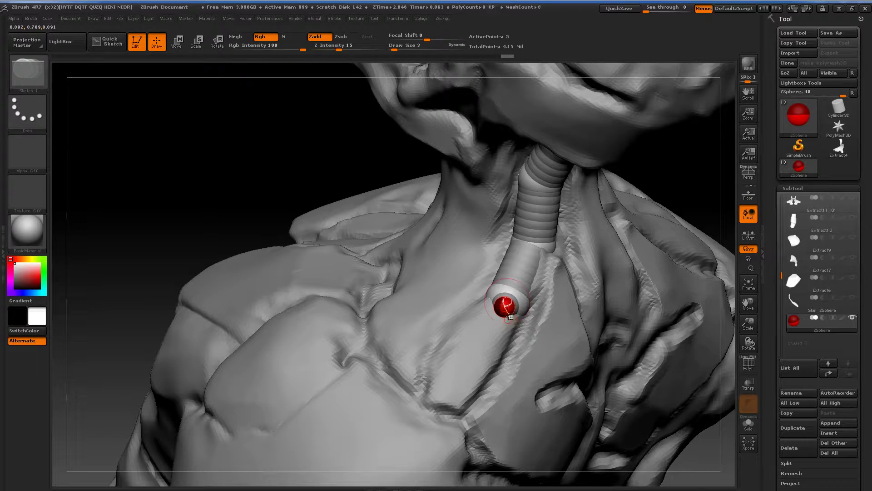
key(ctrl+z)
key(w)
mouse_move(508, 314)
mouse_down()
mouse_move(463, 357)
mouse_move(480, 348)
mouse_up()
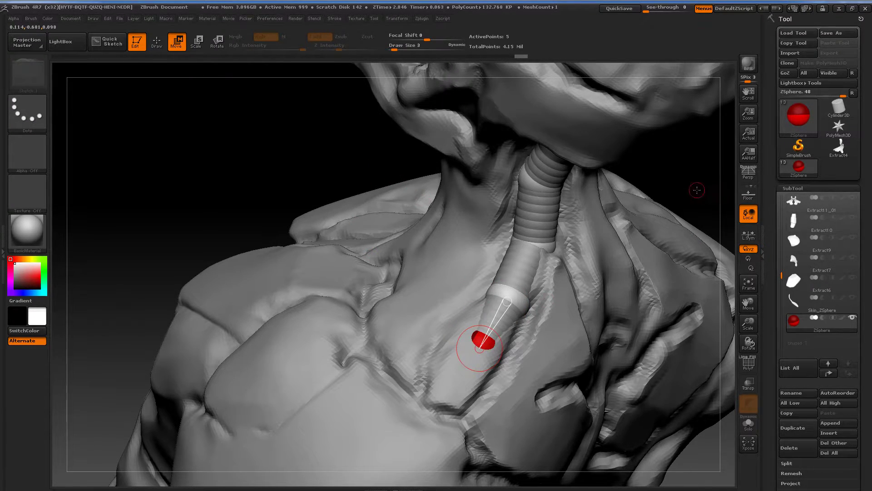
Step: Reposition the end ZSphere from several angles so the tube reaches the gap between the shoulder plates
mouse_move(696, 190)
mouse_down()
mouse_move(704, 209)
mouse_move(488, 279)
mouse_up()
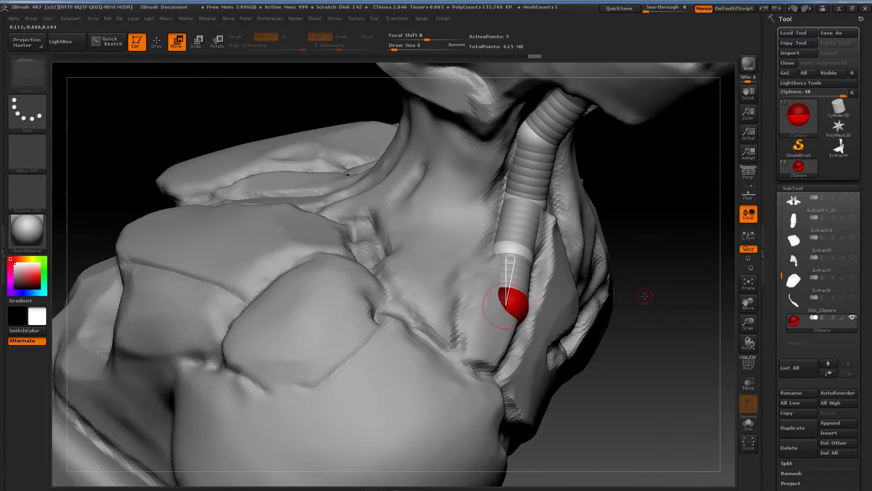
drag(644, 296, 459, 286)
drag(494, 312, 448, 359)
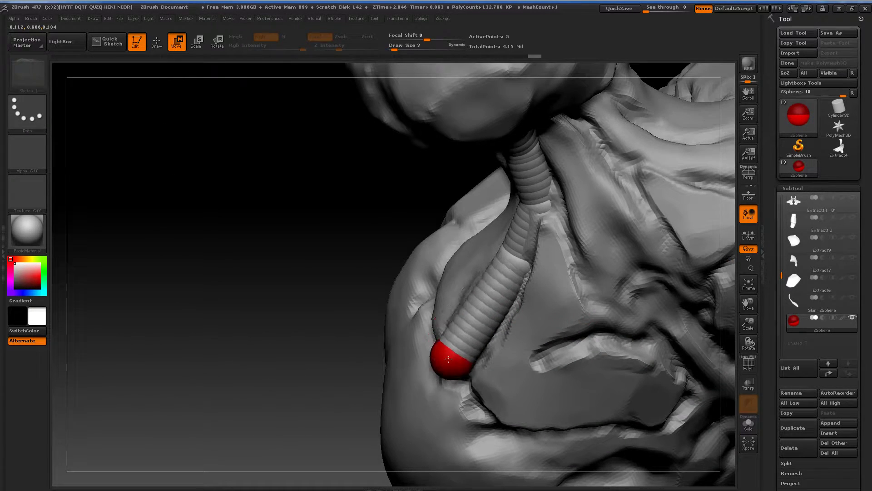
drag(336, 327, 518, 318)
drag(537, 350, 510, 358)
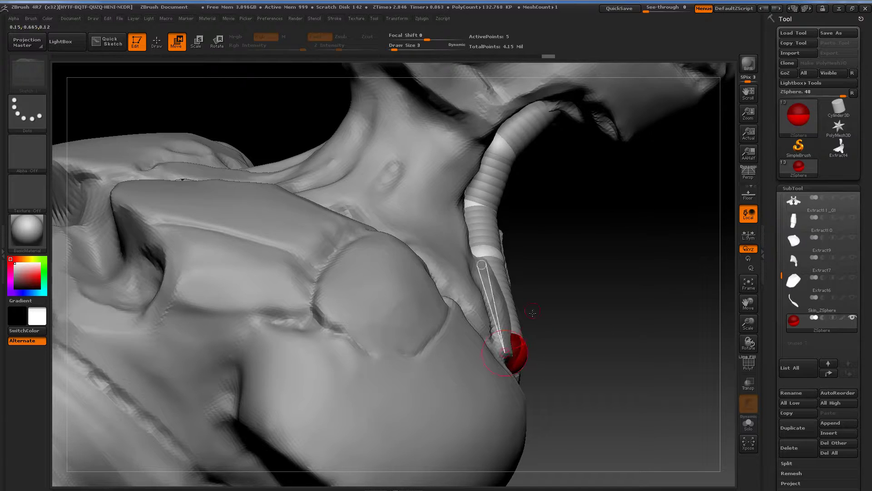
Step: Insert a ZSphere into the chain's last segment and adjust it and the end sphere to curve the tube into the shoulder
key(q)
mouse_move(533, 313)
mouse_down()
mouse_move(552, 318)
mouse_move(532, 316)
mouse_up()
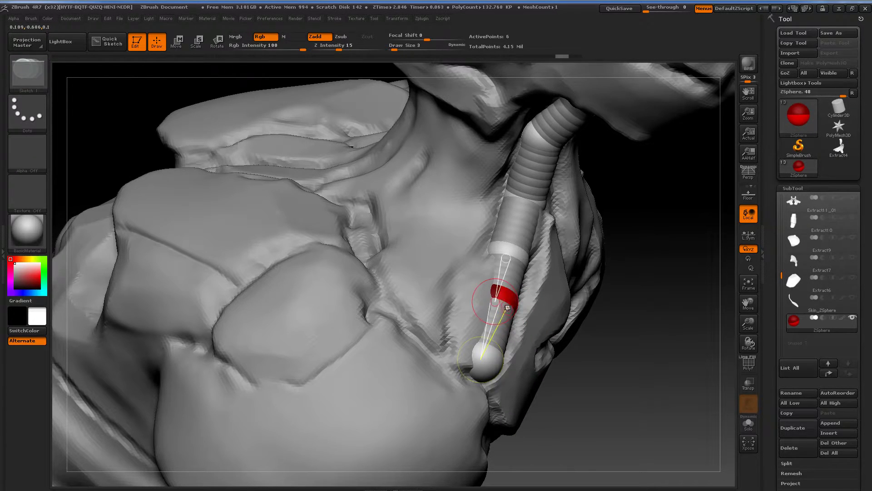
key(w)
drag(593, 315, 517, 302)
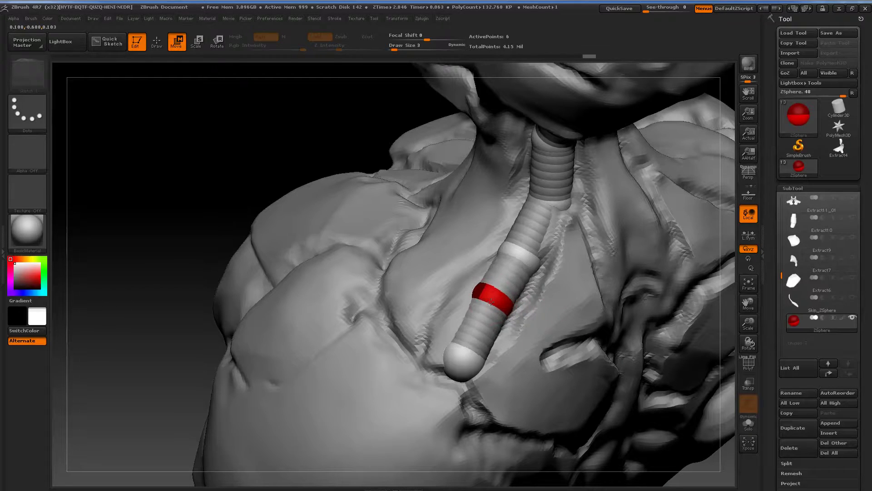
click(497, 299)
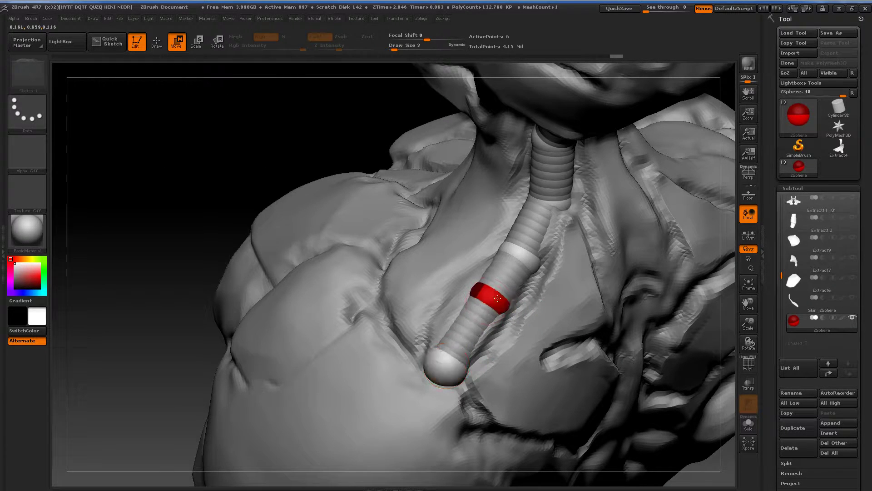
drag(534, 264, 454, 316)
drag(429, 363, 459, 323)
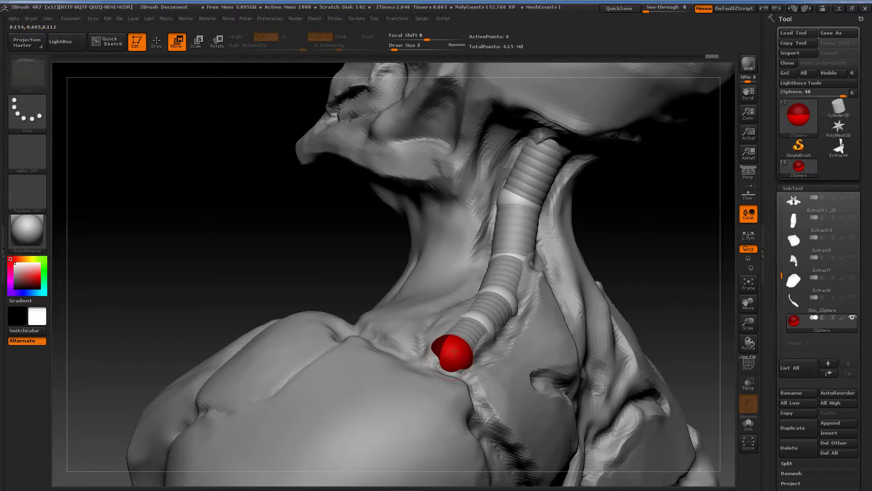
Step: Preview the skinned ZSphere chain and generate an adaptive skin from it with a density of 1
key(a)
mouse_move(572, 200)
mouse_down()
mouse_move(542, 218)
mouse_move(530, 237)
mouse_move(529, 266)
mouse_move(588, 244)
mouse_move(511, 247)
mouse_move(536, 255)
mouse_up()
key(a)
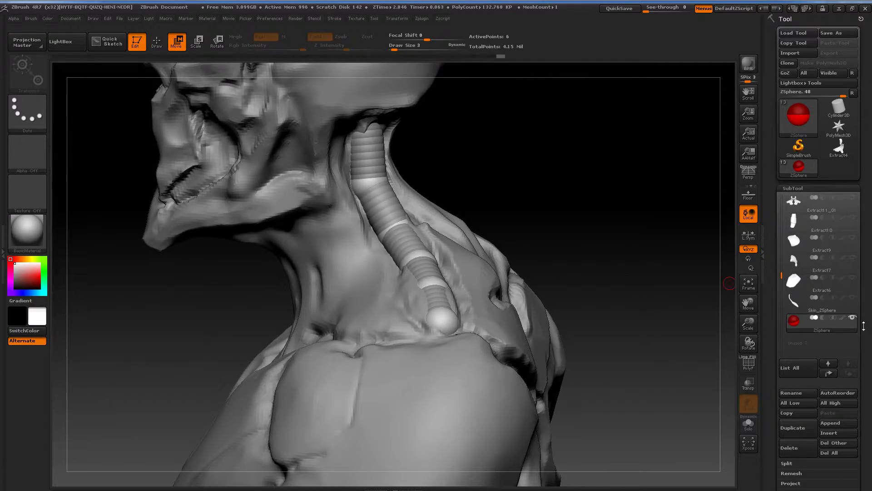
drag(864, 326, 871, 220)
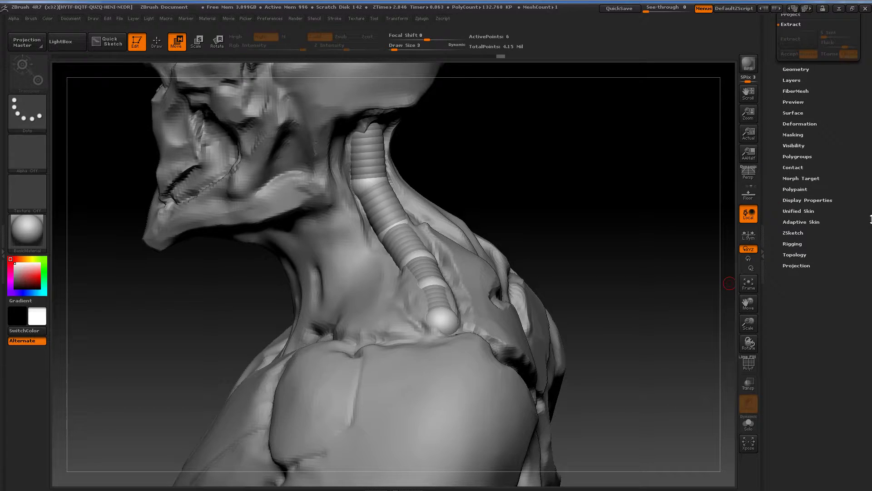
click(802, 234)
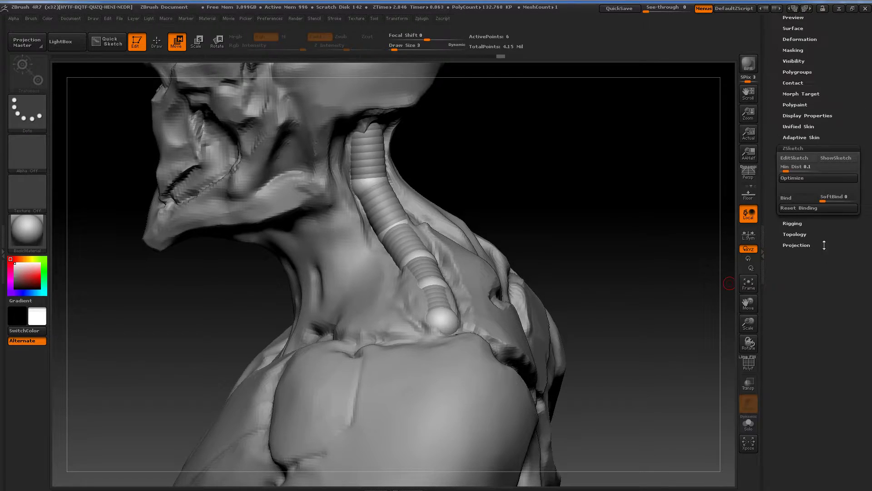
click(809, 148)
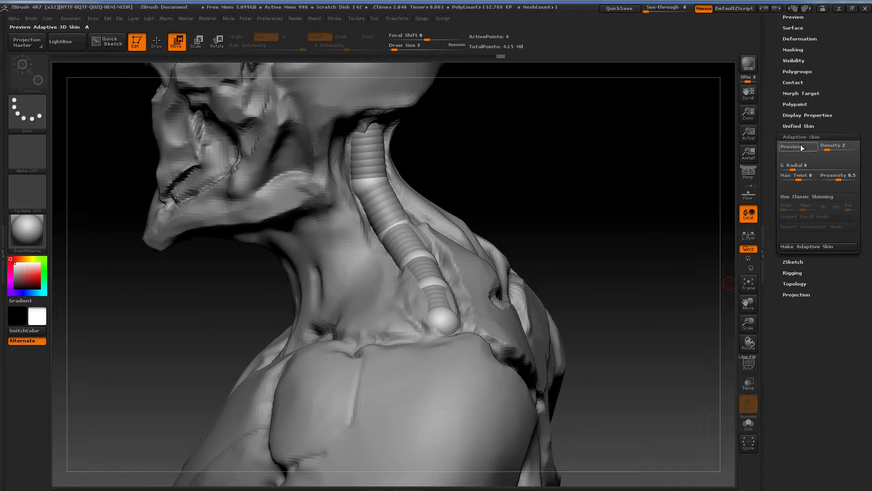
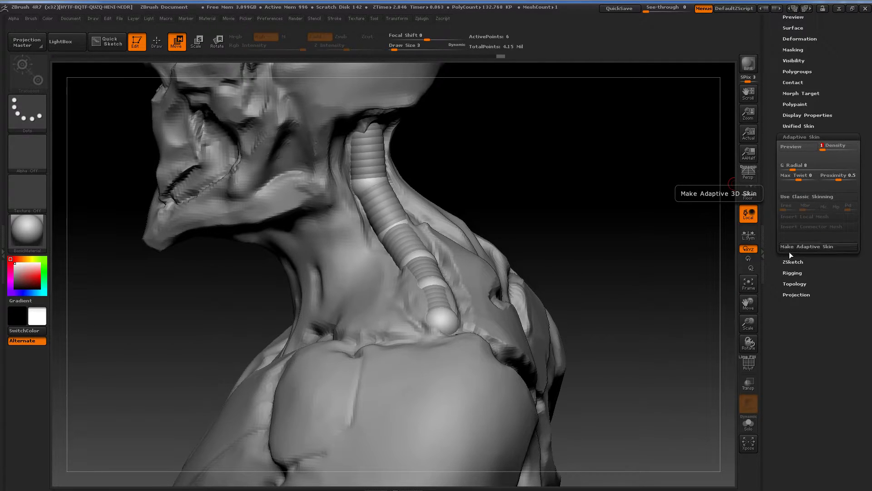
click(814, 247)
click(836, 136)
drag(834, 147, 831, 193)
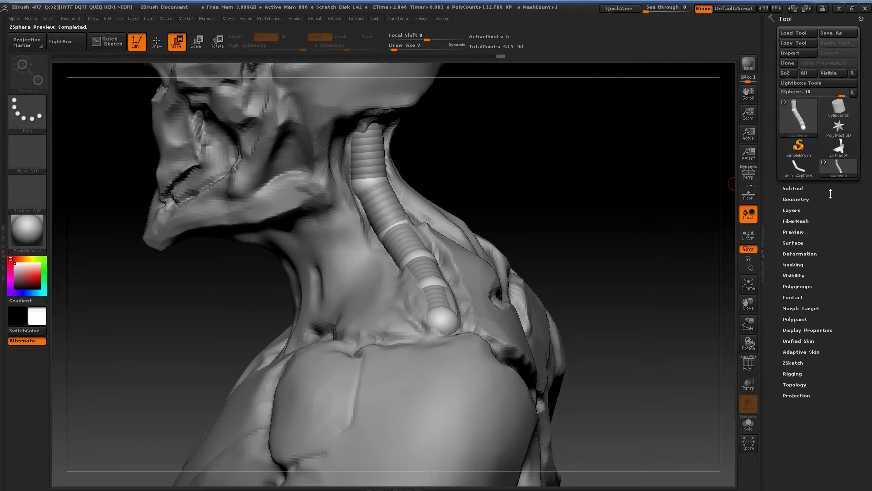
Step: Append the new Skin_ZSphere mesh as a subtool and delete the original ZSphere chain subtool
click(801, 188)
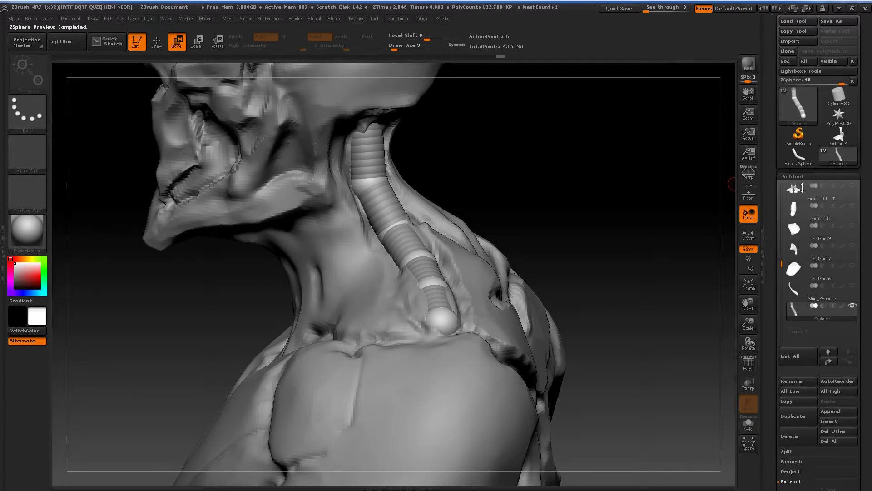
mouse_move(793, 272)
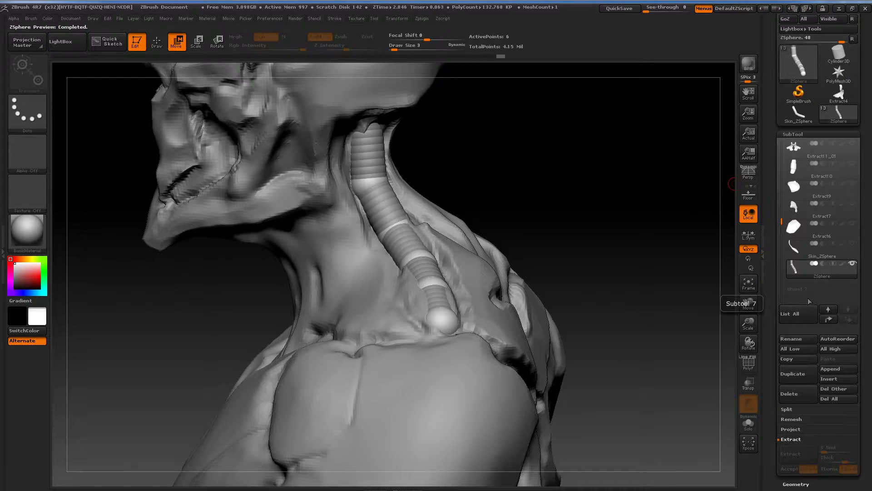
click(831, 369)
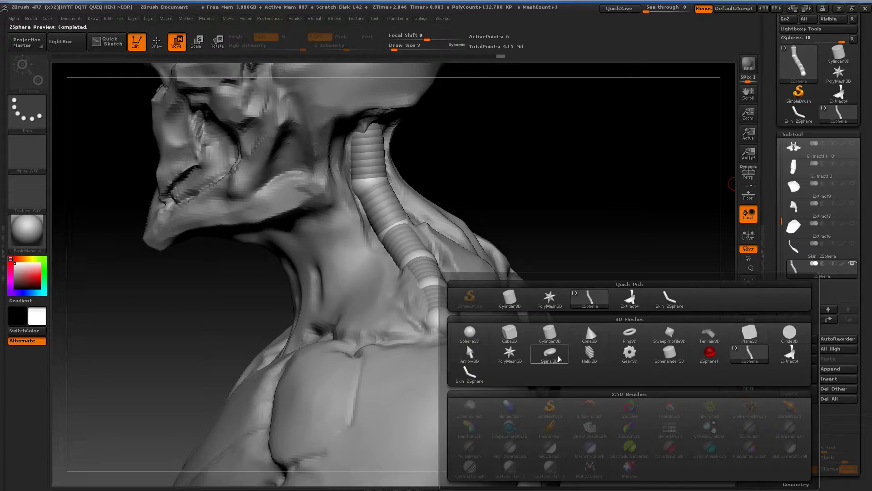
click(469, 374)
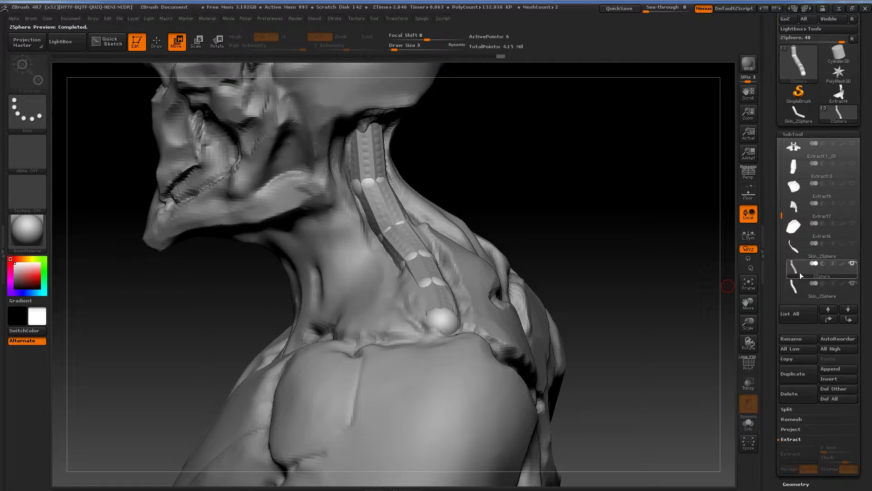
click(799, 393)
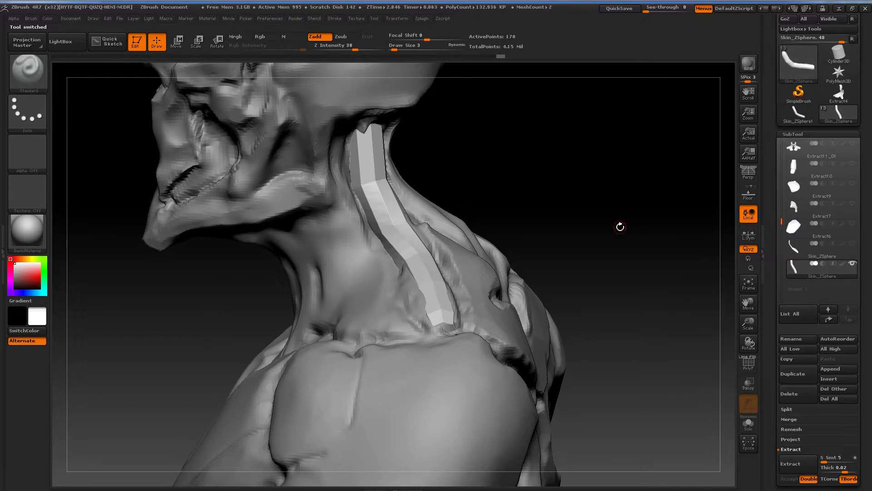
Step: Display the polyframe on the skinned neck tube and inspect its topology from the side
drag(618, 228, 536, 217)
key(shift+f)
drag(545, 185, 488, 206)
drag(500, 177, 581, 212)
Step: Combine all of the tube's visible polygons into a single polygroup
drag(864, 317, 846, 221)
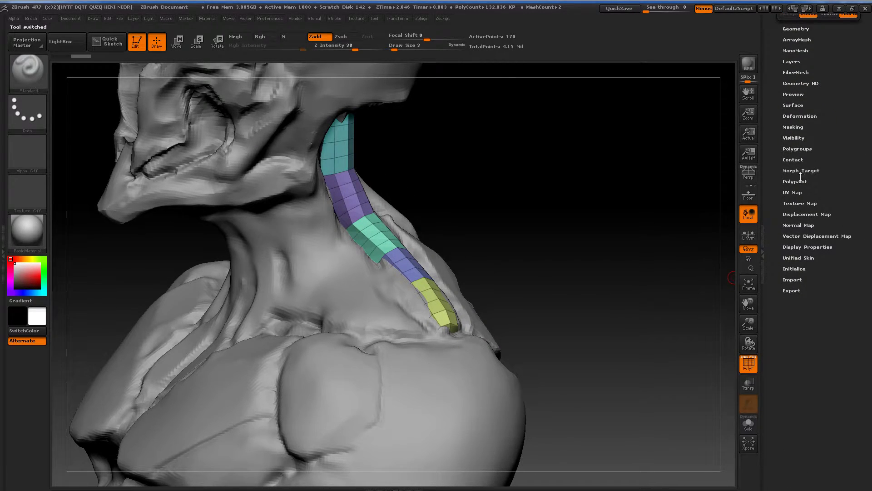
click(798, 149)
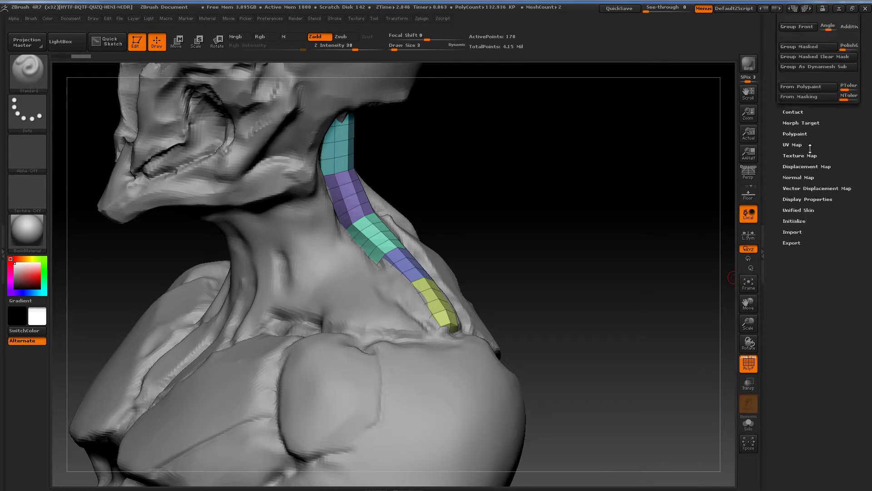
click(800, 128)
drag(731, 157, 651, 357)
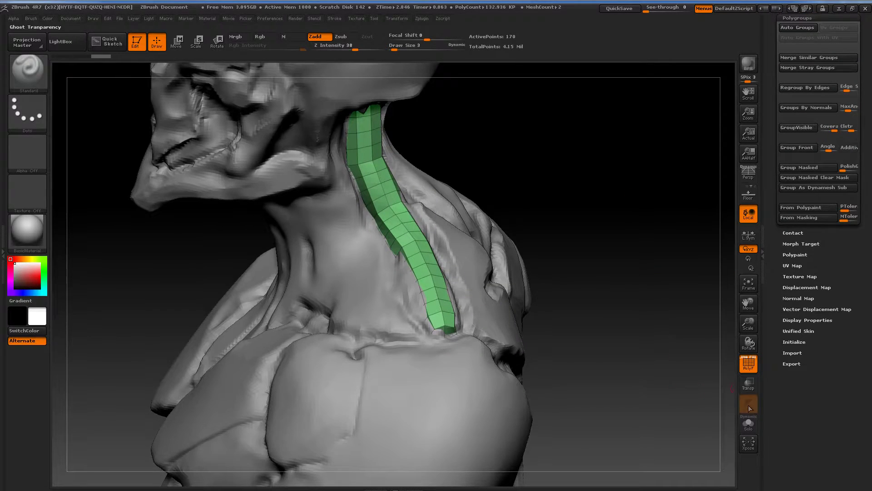
Step: Isolate the tube, preview it with smooth subdivision, and undo the single polygroup assignment
click(749, 423)
drag(673, 327, 634, 275)
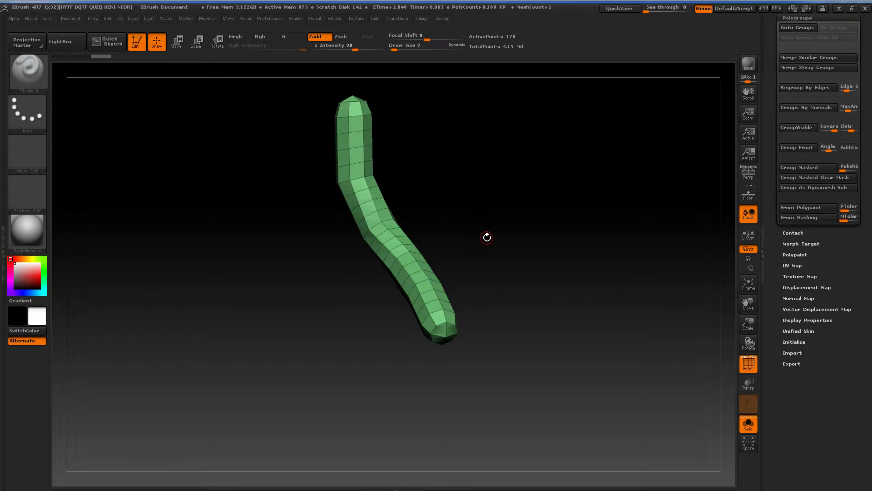
key(d)
drag(475, 237, 376, 216)
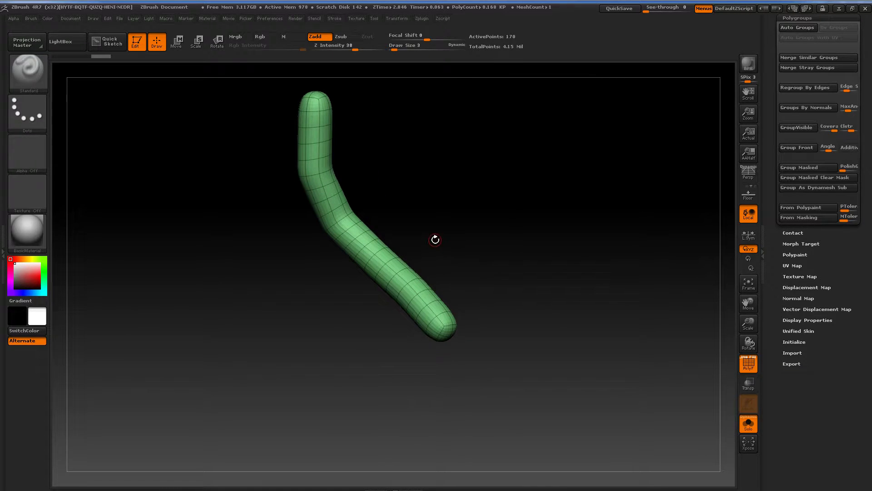
key(ctrl+z)
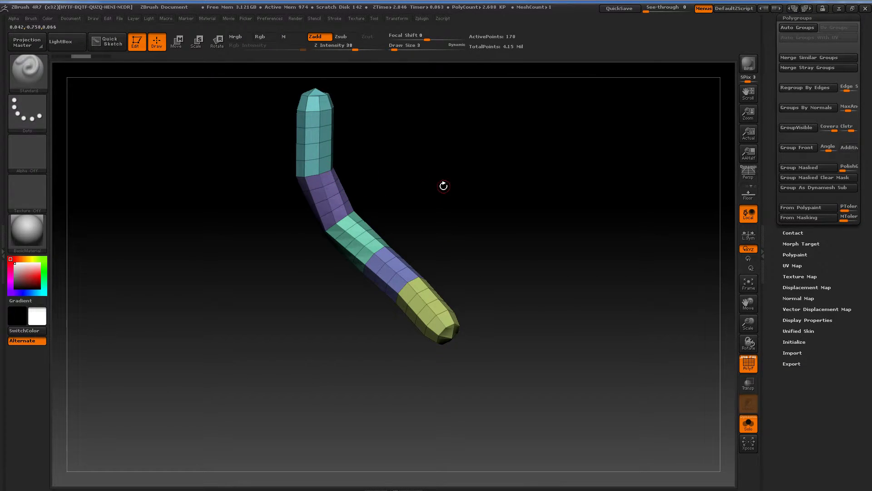
Step: Try smoothing the isolated tube with the Polish deformation and undo it
drag(444, 185, 575, 171)
scroll(840, 136, up, 1)
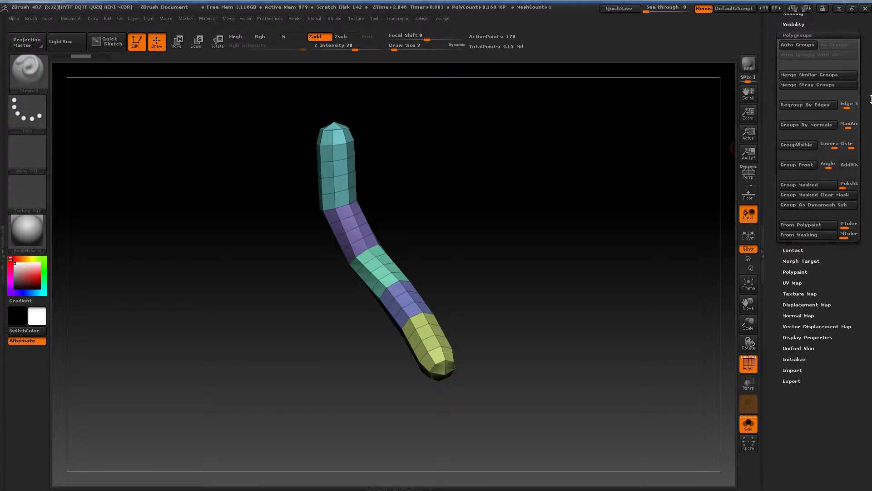
scroll(818, 196, up, 3)
click(833, 85)
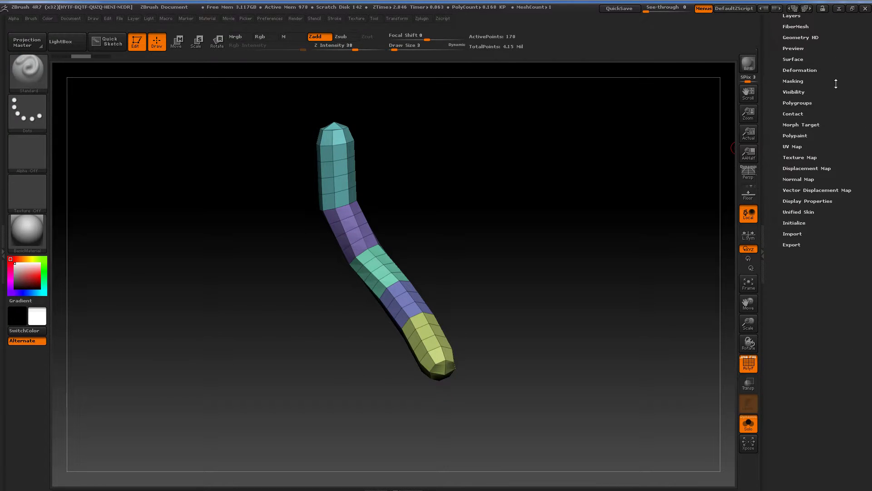
click(799, 76)
click(783, 150)
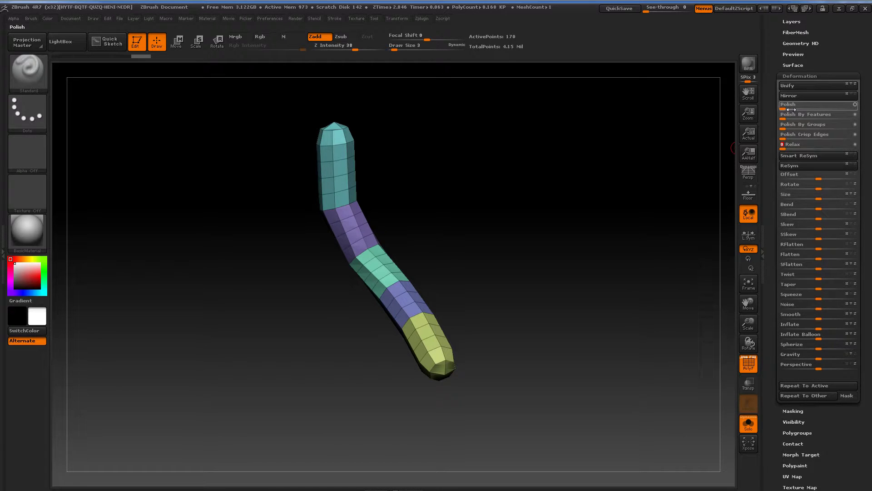
drag(792, 108, 811, 108)
key(ctrl+z)
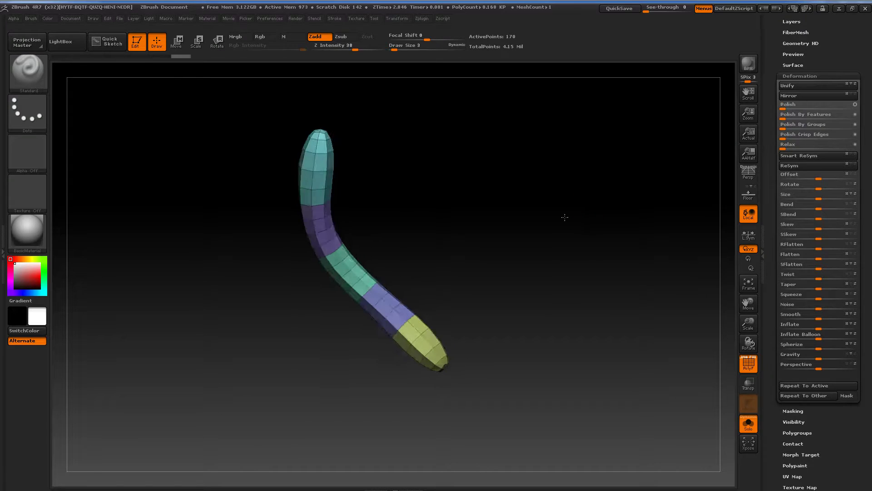
key(ctrl+z)
Step: Insert an edge loop near the cap at each end of the tube with the ZModeler brush
alt+drag(413, 162, 415, 232)
alt+drag(408, 177, 407, 264)
alt+drag(405, 160, 494, 259)
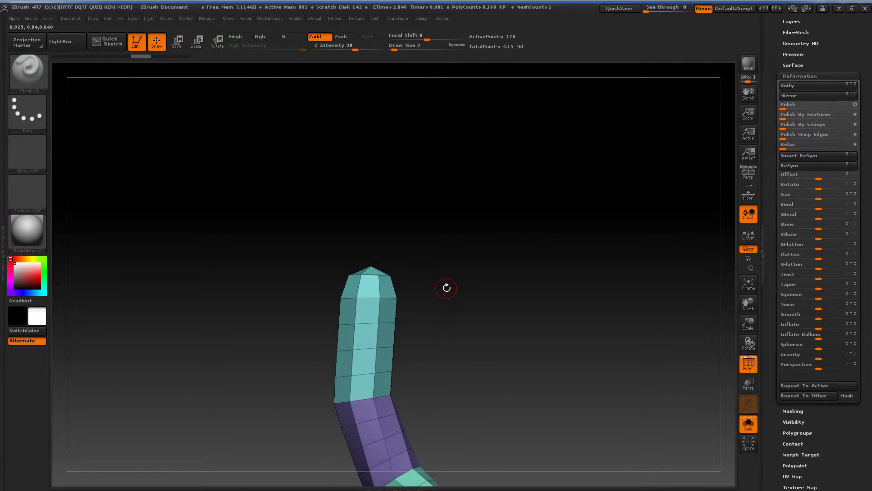
alt+drag(446, 286, 466, 240)
key(b)
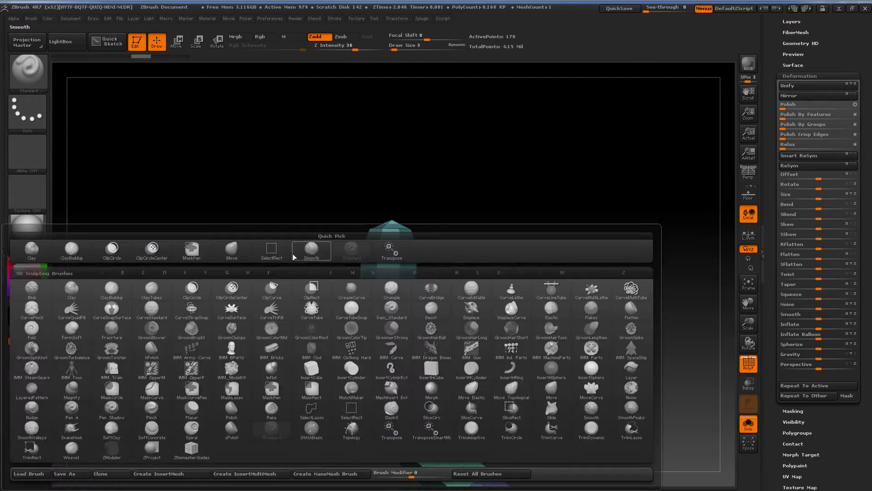
key(Escape)
key(b)
key(z)
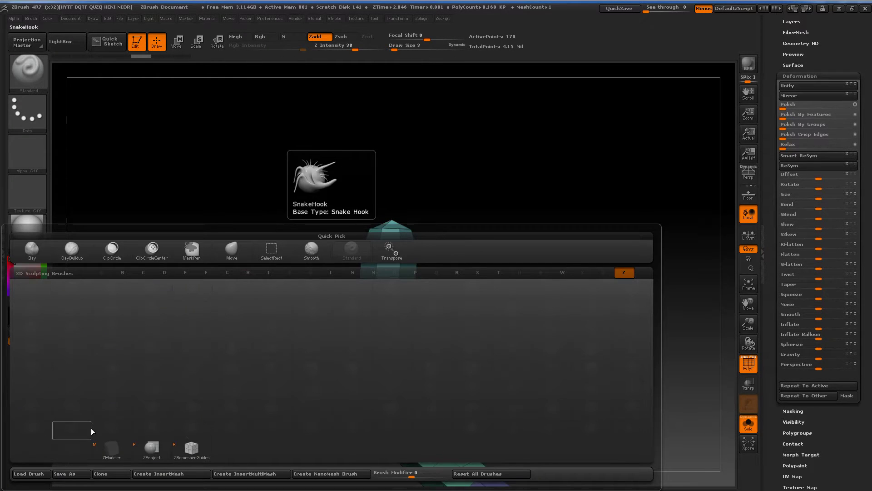
click(115, 453)
alt+drag(477, 234, 454, 250)
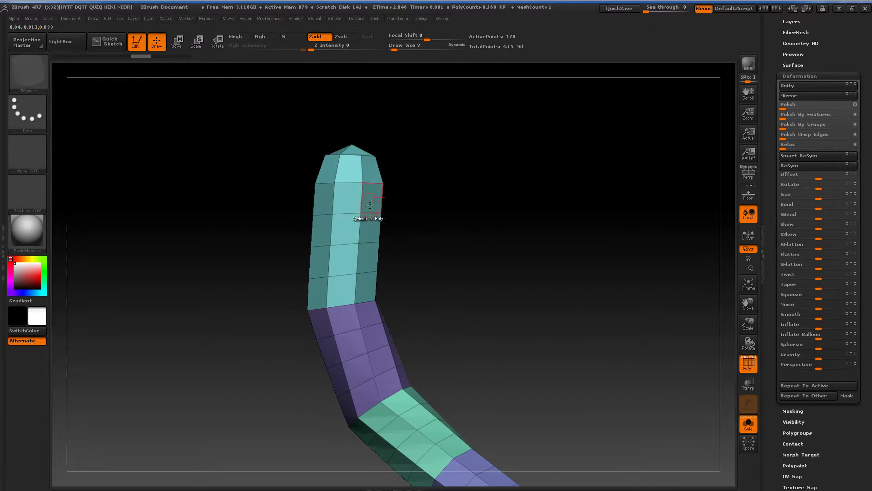
drag(361, 201, 366, 187)
alt+drag(563, 368, 473, 218)
drag(412, 309, 414, 309)
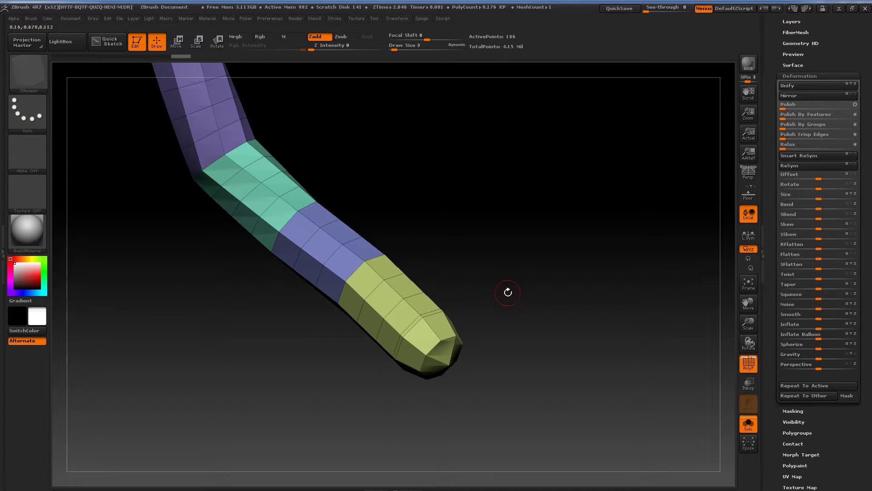
Step: Smooth the whole tube with the Polish deformation and check its shape with the polyframe hidden
alt+drag(508, 292, 432, 272)
click(790, 105)
click(790, 105)
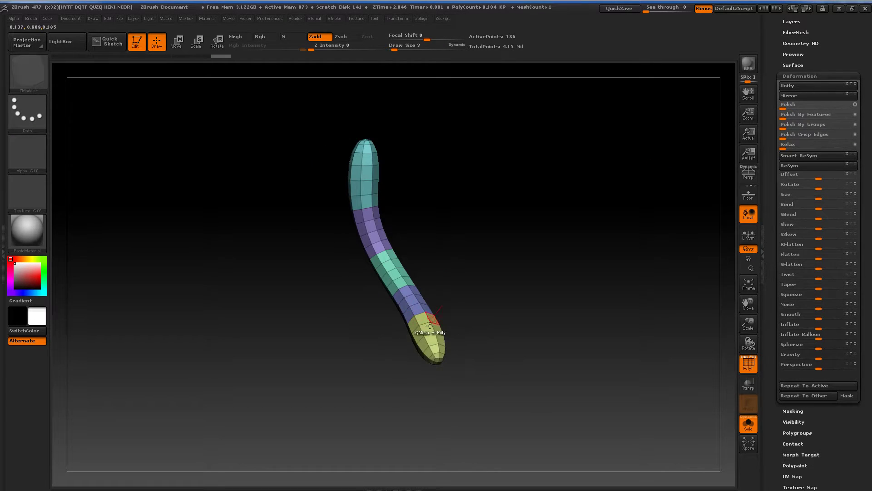
drag(395, 195, 427, 219)
key(shift+f)
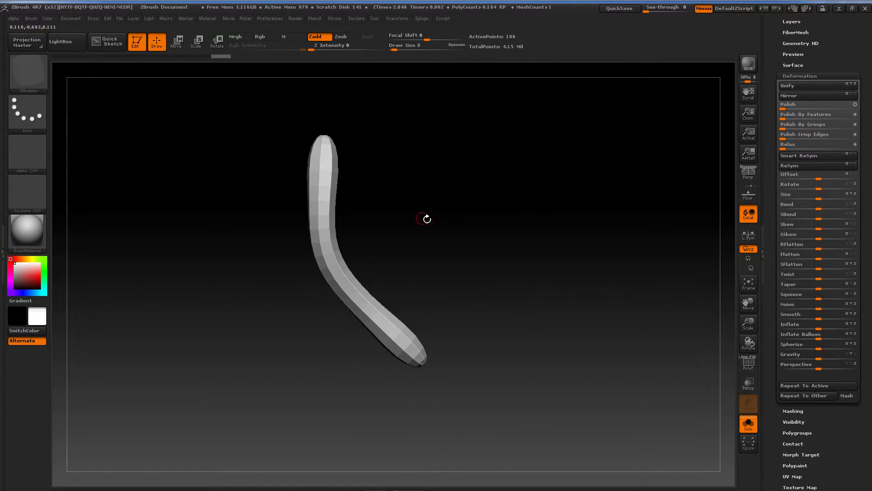
click(825, 76)
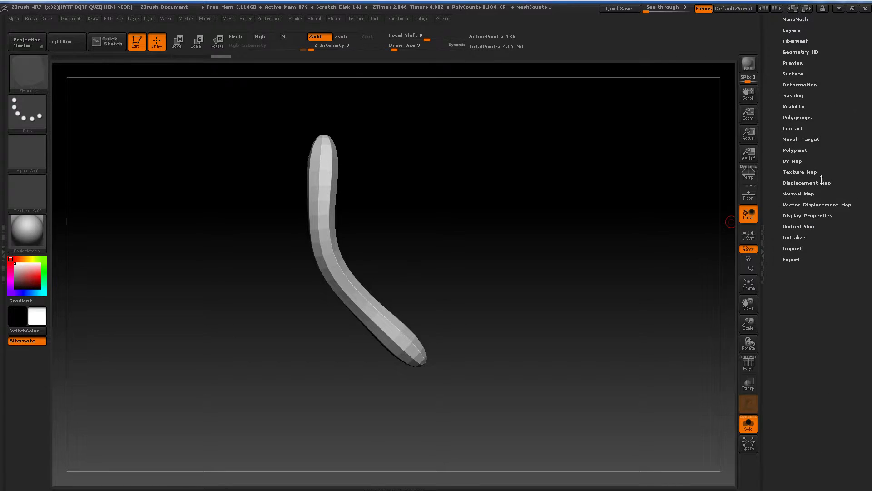
Step: Show the polyframe again and group all of the tube's visible polygons into one polygroup
key(shift+f)
scroll(811, 143, up, 2)
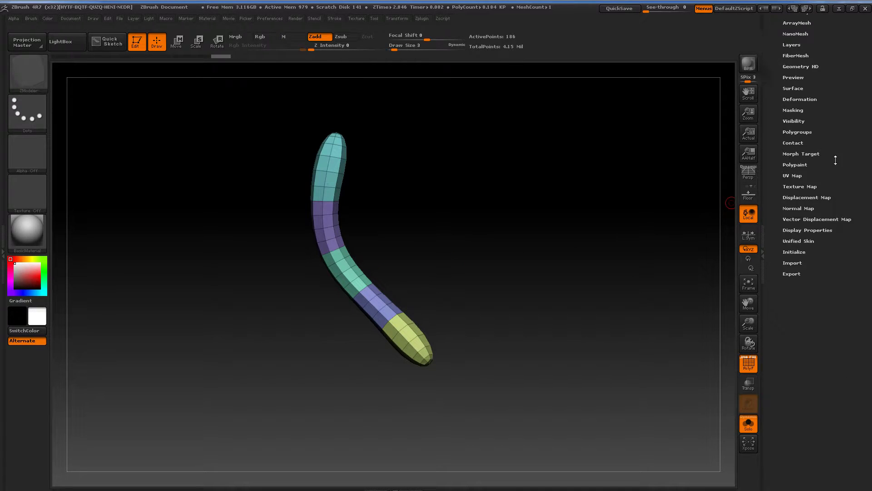
click(812, 144)
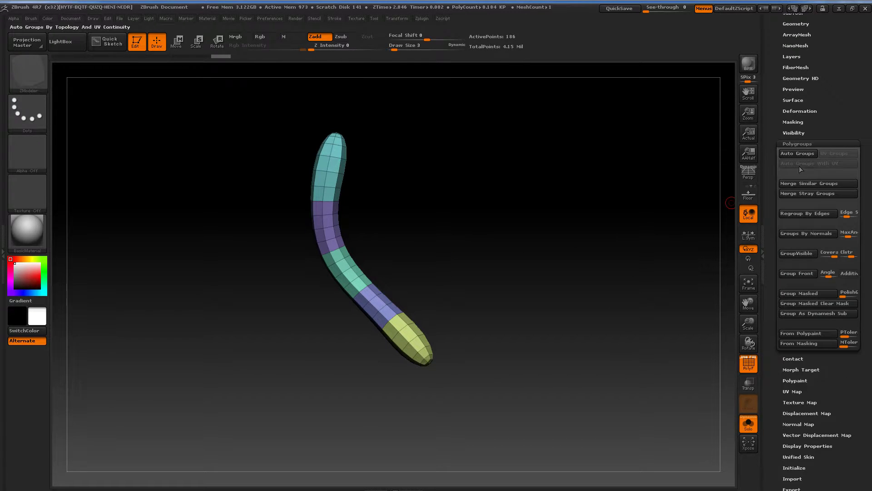
click(796, 253)
click(814, 143)
Step: Reopen the subtool list, turn off isolation to show the bust, and frame the tube against the neck
scroll(836, 173, up, 5)
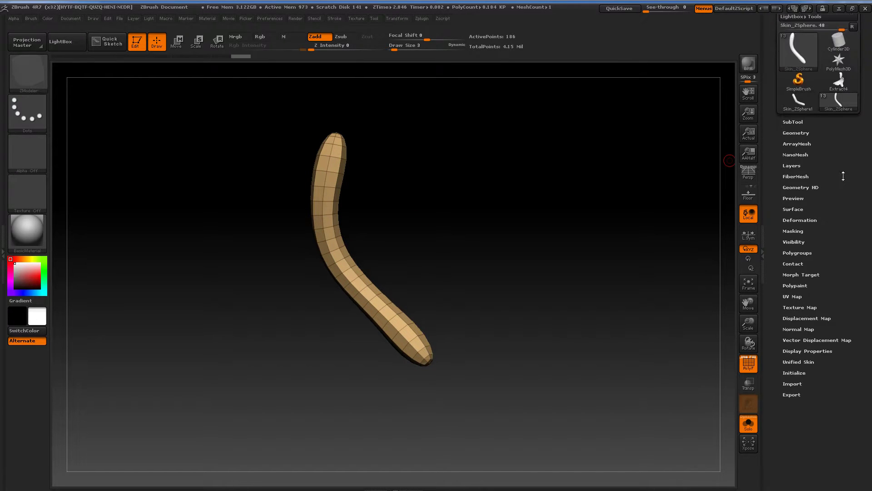
click(798, 129)
drag(508, 216, 613, 336)
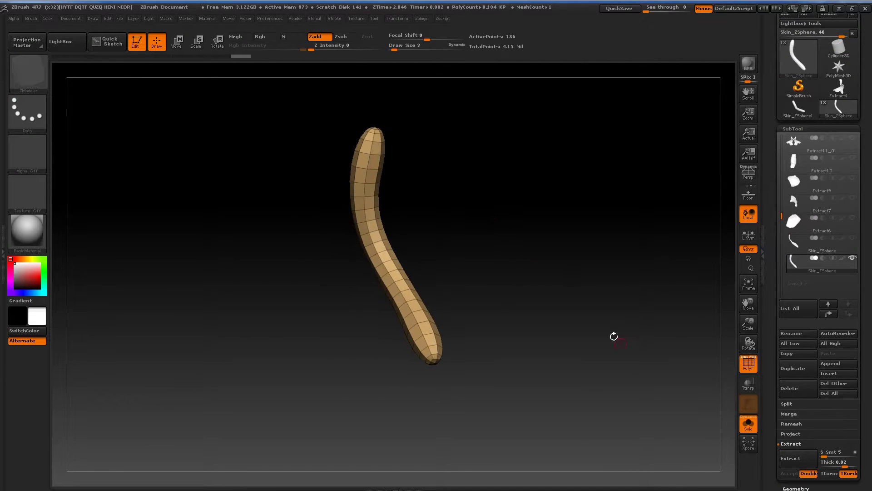
click(748, 423)
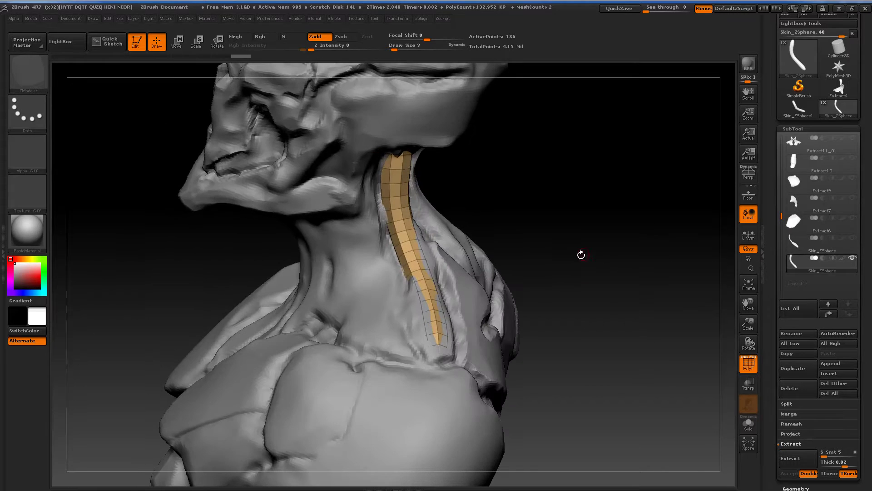
alt+drag(560, 211, 564, 230)
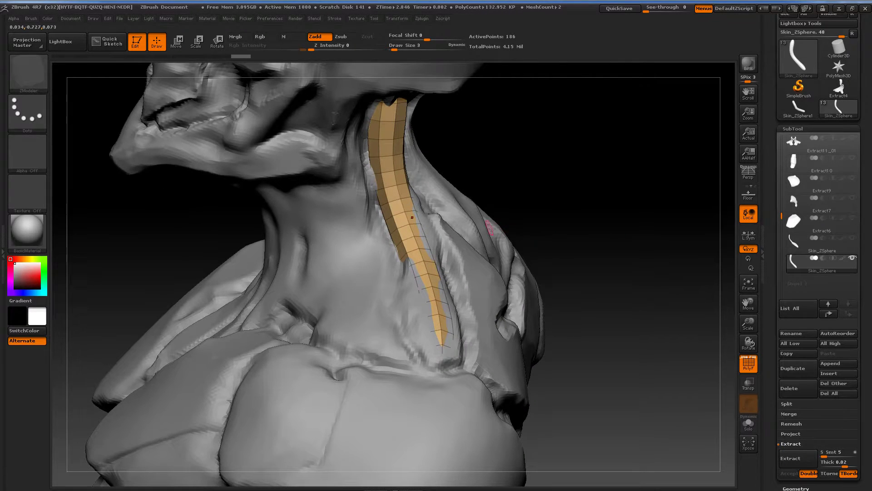
Step: Pull the side vertices near the tube's lower end outward using the Move brush at draw size 9
key(b)
key(m)
key(v)
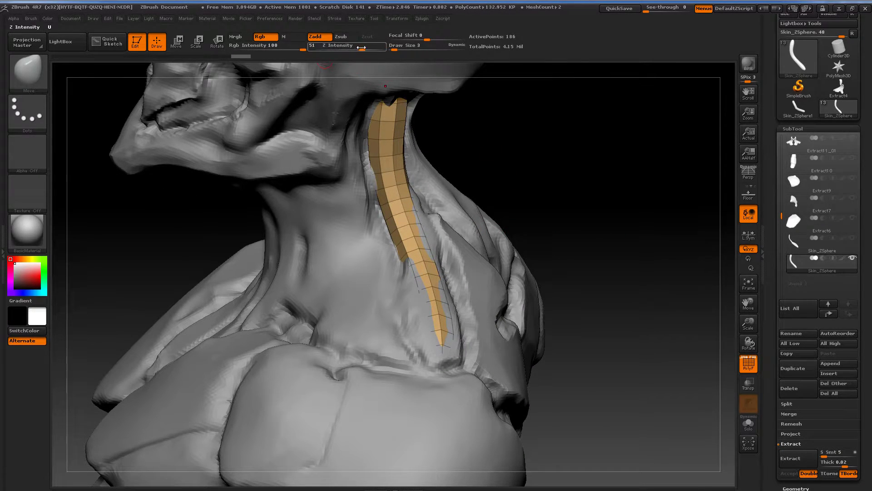
click(397, 49)
drag(538, 182, 505, 235)
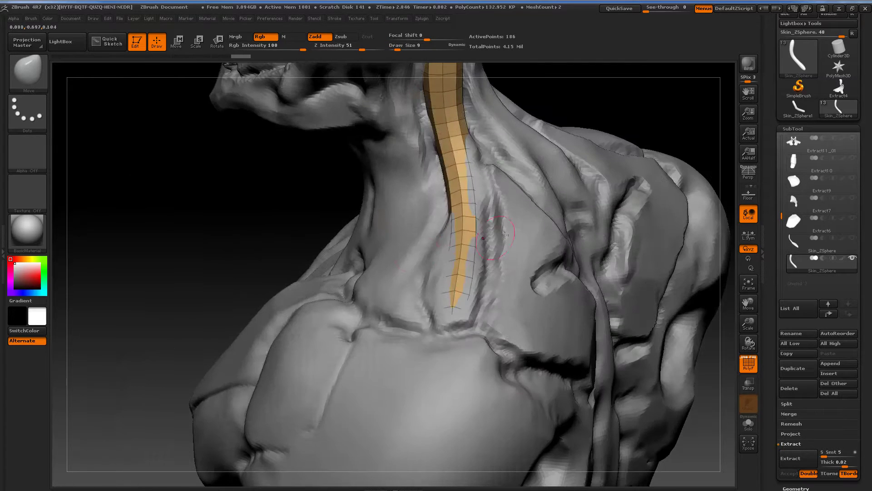
drag(205, 197, 422, 257)
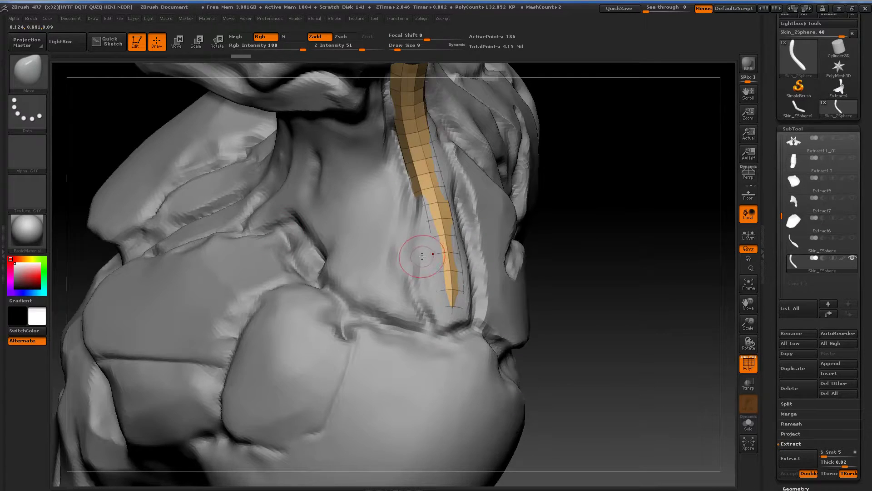
drag(598, 278, 514, 276)
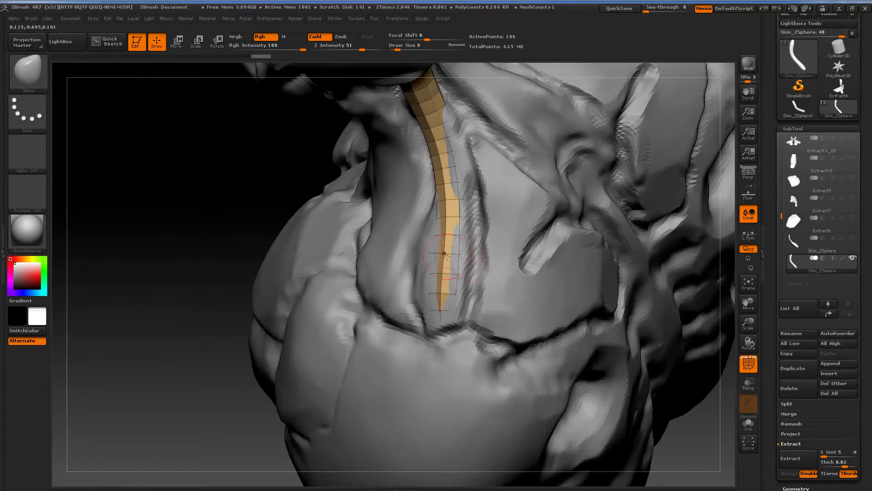
mouse_move(447, 255)
mouse_down()
mouse_move(467, 256)
mouse_move(466, 288)
mouse_up()
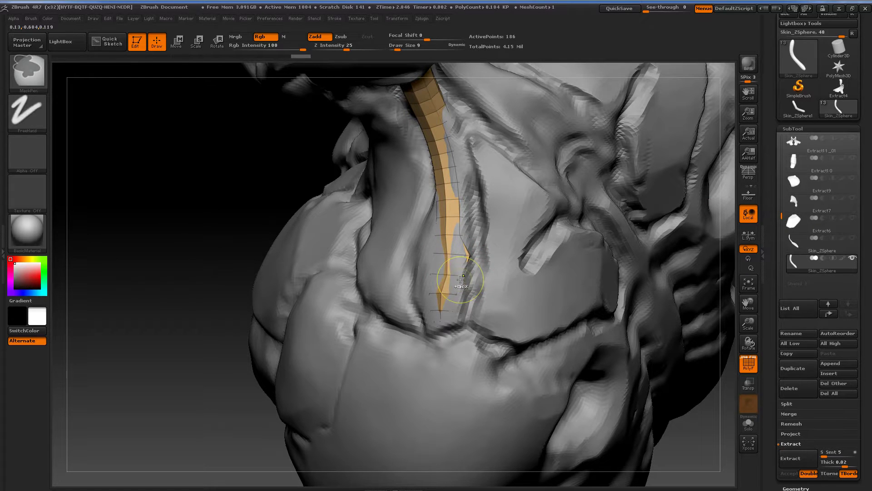
key(ctrl+z)
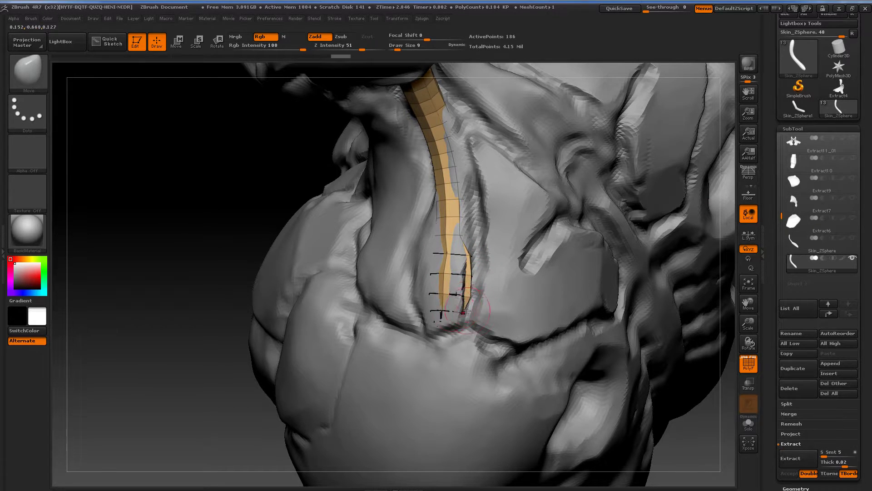
Step: Isolate the tube and pull out the vertices around its lower end to widen it into a bulb
click(748, 423)
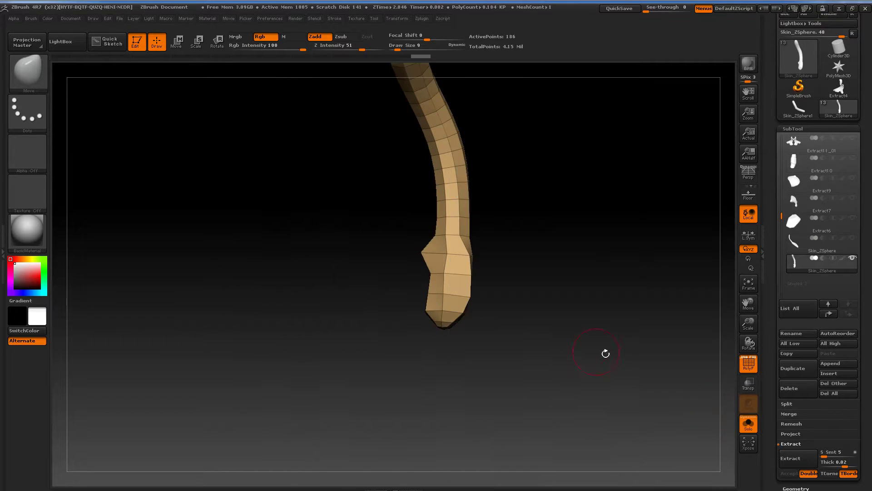
mouse_move(417, 287)
mouse_down()
mouse_move(531, 317)
mouse_move(430, 280)
mouse_move(444, 260)
mouse_up()
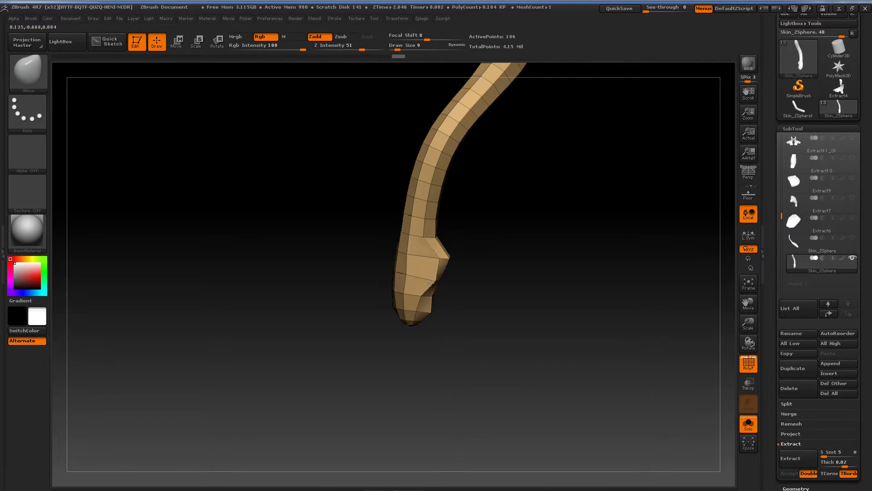
drag(428, 296, 433, 296)
drag(500, 298, 411, 293)
mouse_move(377, 323)
mouse_down()
mouse_move(409, 313)
mouse_move(378, 271)
mouse_up()
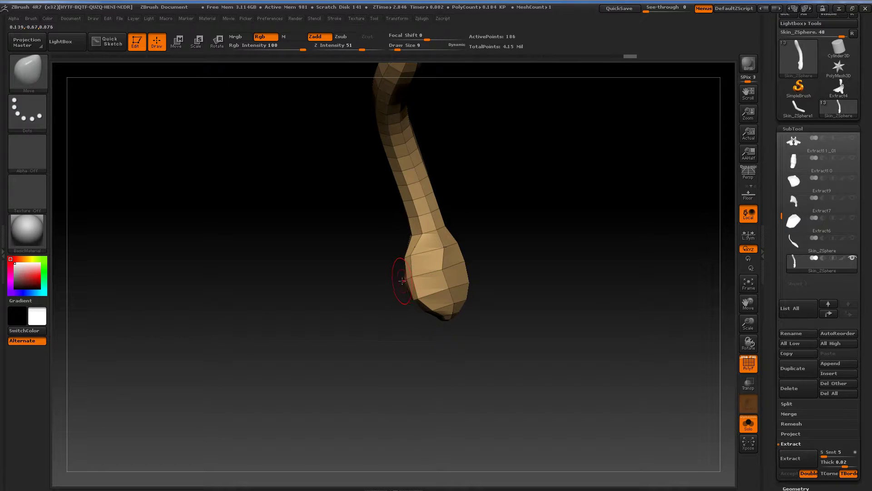
Step: Fill out the bulb's shoulders and lower corners from several sides with the Move brush
mouse_move(485, 270)
mouse_down()
mouse_move(441, 300)
mouse_move(430, 325)
mouse_move(418, 314)
mouse_move(402, 318)
mouse_move(443, 318)
mouse_move(499, 285)
mouse_up()
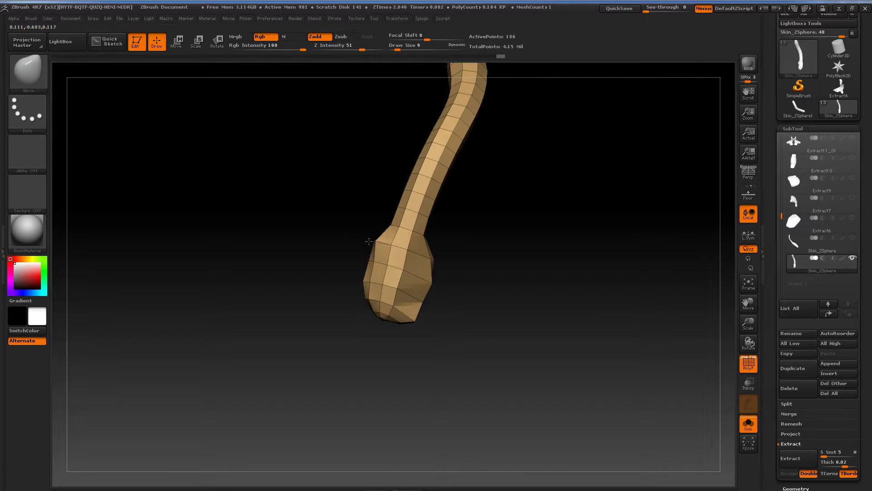
drag(369, 241, 406, 262)
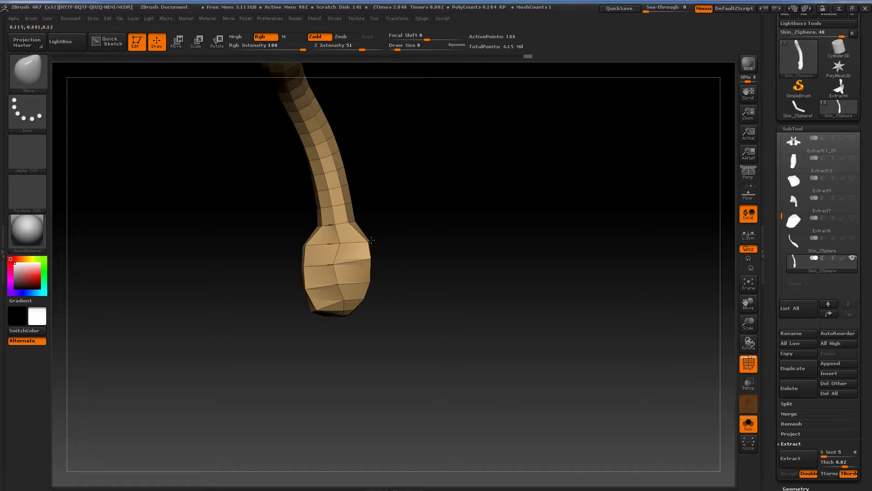
drag(373, 238, 375, 280)
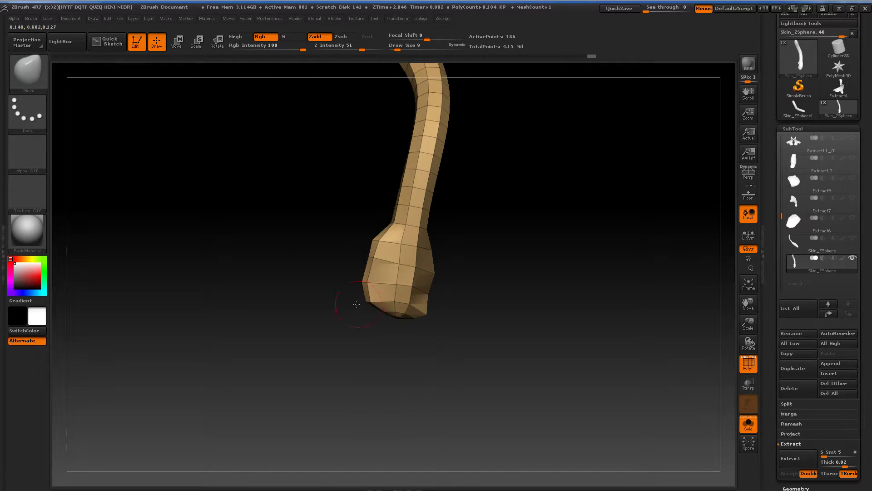
drag(363, 315, 477, 334)
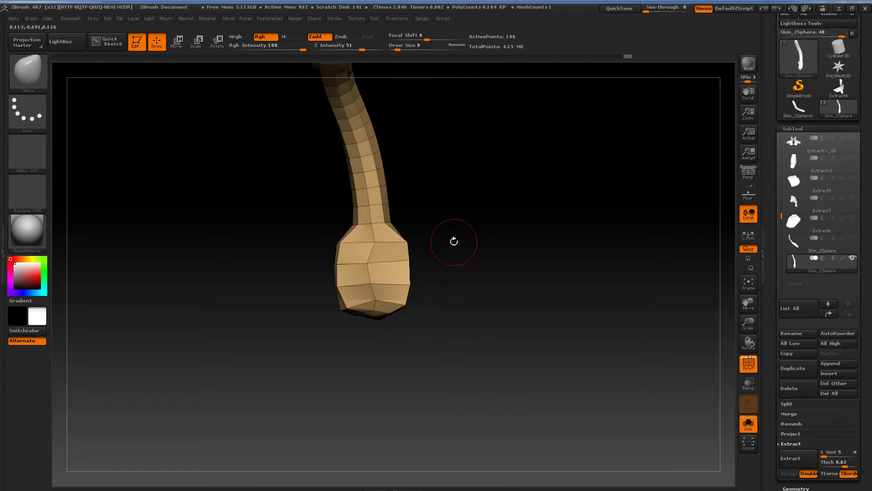
drag(454, 241, 371, 257)
drag(430, 264, 367, 281)
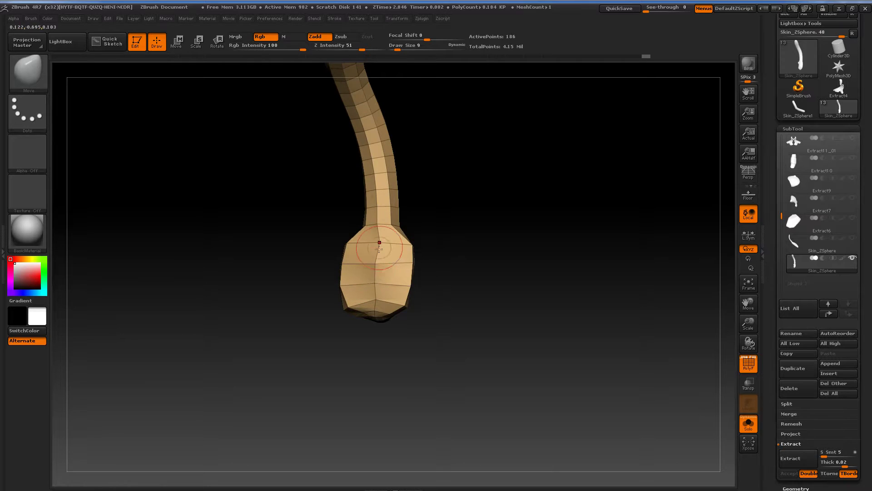
Step: Even out the vertices on the bulb's face and lower tip with the Move brush
drag(379, 249, 382, 247)
drag(450, 254, 415, 260)
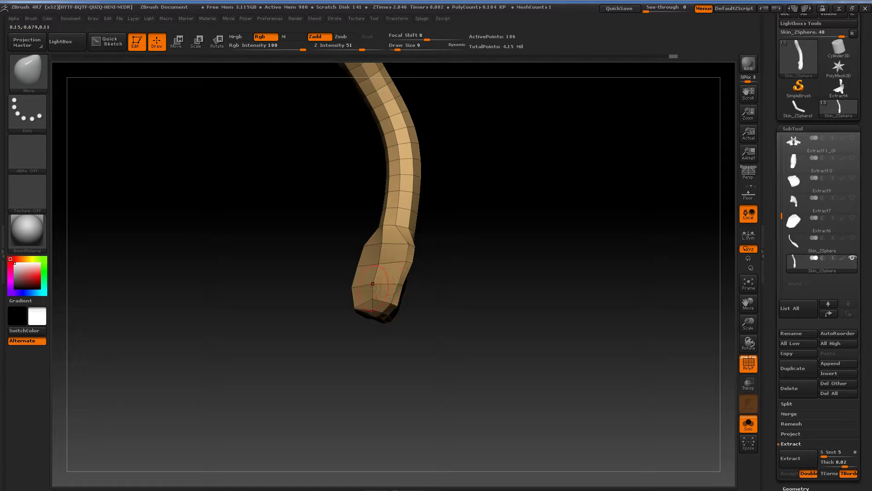
drag(370, 311, 371, 309)
drag(417, 335, 388, 332)
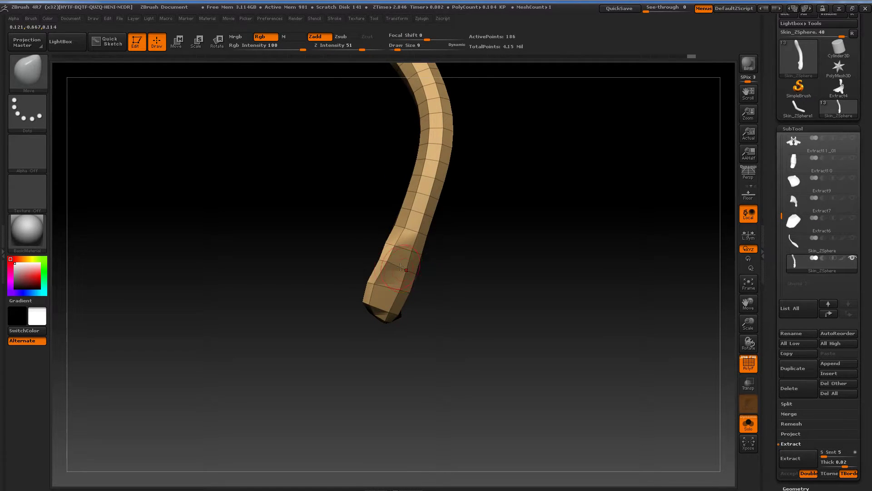
mouse_move(354, 254)
mouse_down()
mouse_move(395, 262)
mouse_move(458, 251)
mouse_move(478, 274)
mouse_move(484, 268)
mouse_move(461, 224)
mouse_move(273, 201)
mouse_up()
Step: Insert edge loops around the junction between the thin tube and the bulb with the ZModeler brush
key(b)
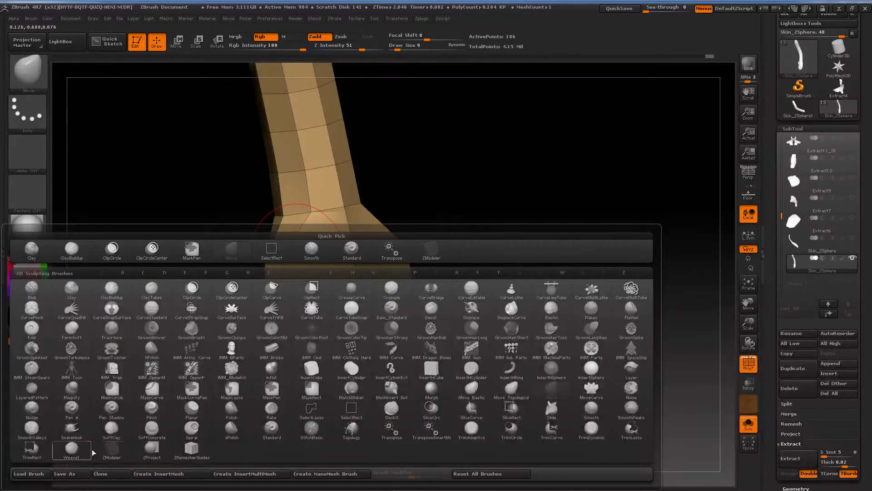
key(z)
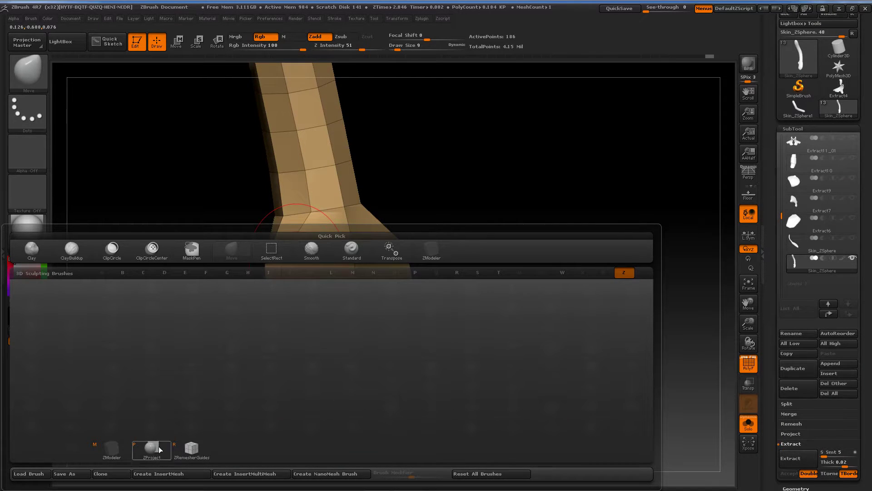
click(112, 454)
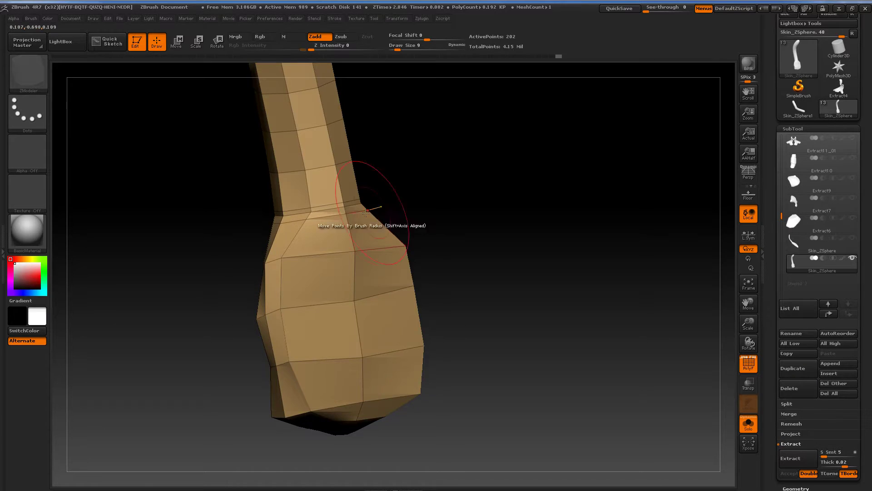
drag(391, 209, 434, 194)
alt+drag(434, 194, 451, 219)
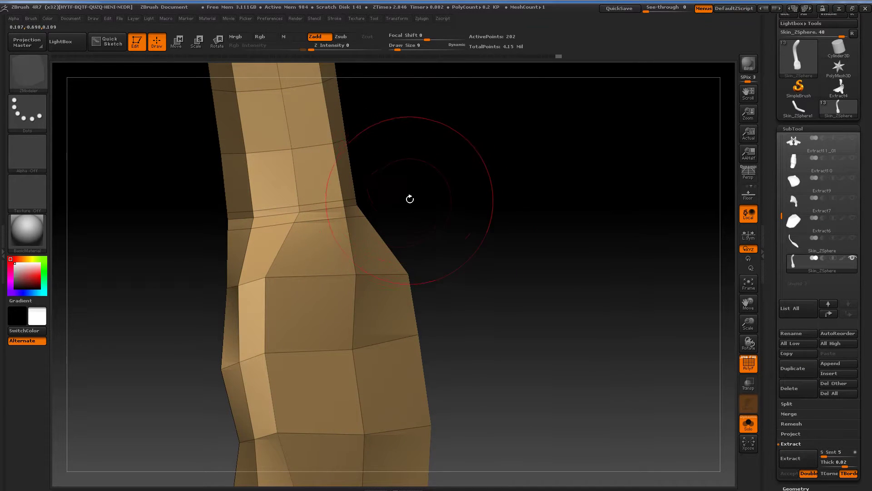
Step: Reduce the Move brush to draw size 1 and begin shifting the junction's vertices to form a sharp step
key(b)
key(m)
key(v)
click(392, 48)
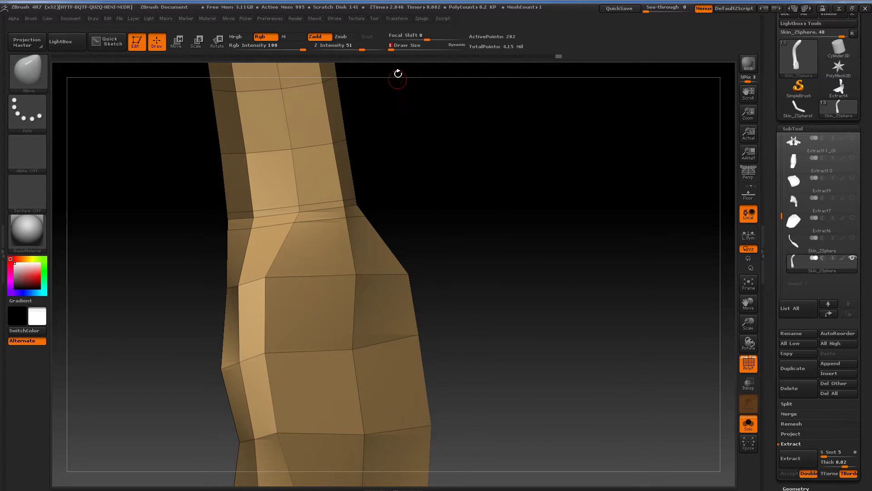
drag(398, 75, 429, 78)
mouse_move(344, 209)
mouse_down()
mouse_move(469, 209)
mouse_move(511, 239)
mouse_up()
key(ctrl+z)
drag(463, 205, 473, 230)
drag(434, 185, 402, 185)
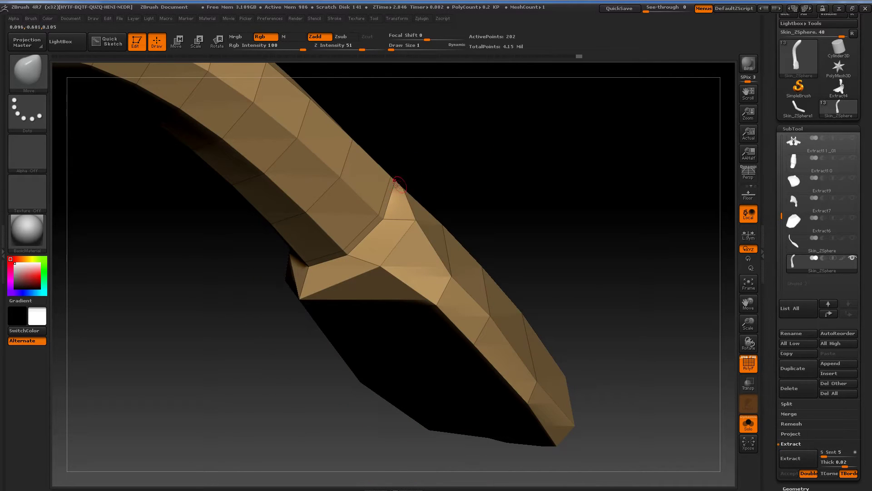
drag(478, 163, 438, 179)
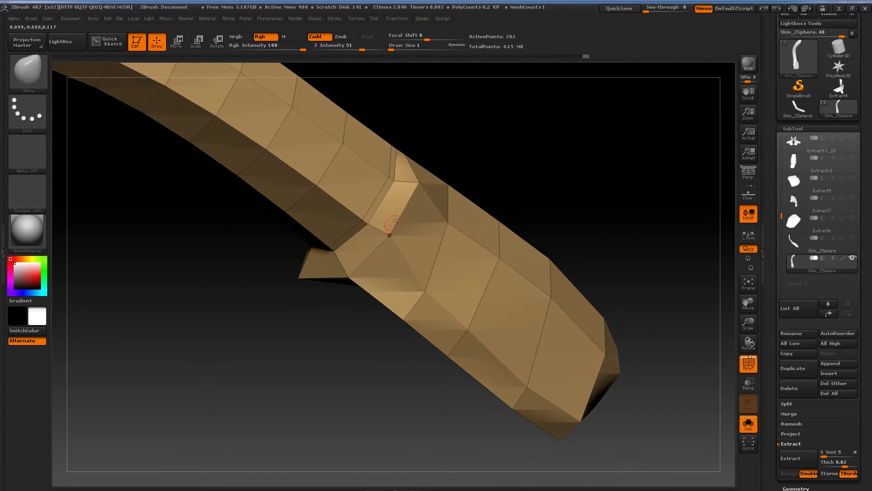
drag(389, 236, 396, 231)
Step: Continue moving the junction vertices around the far side of the tube to sharpen the bulb's shoulder
drag(517, 172, 483, 181)
mouse_move(395, 241)
mouse_down()
mouse_move(331, 253)
mouse_move(462, 153)
mouse_move(459, 124)
mouse_up()
mouse_move(528, 114)
mouse_down()
mouse_move(503, 155)
mouse_move(447, 168)
mouse_move(434, 140)
mouse_move(374, 130)
mouse_up()
mouse_move(428, 143)
mouse_down()
mouse_move(379, 133)
mouse_move(432, 128)
mouse_move(401, 137)
mouse_up()
mouse_move(364, 179)
mouse_down()
mouse_move(348, 151)
mouse_move(495, 165)
mouse_up()
drag(378, 236, 394, 235)
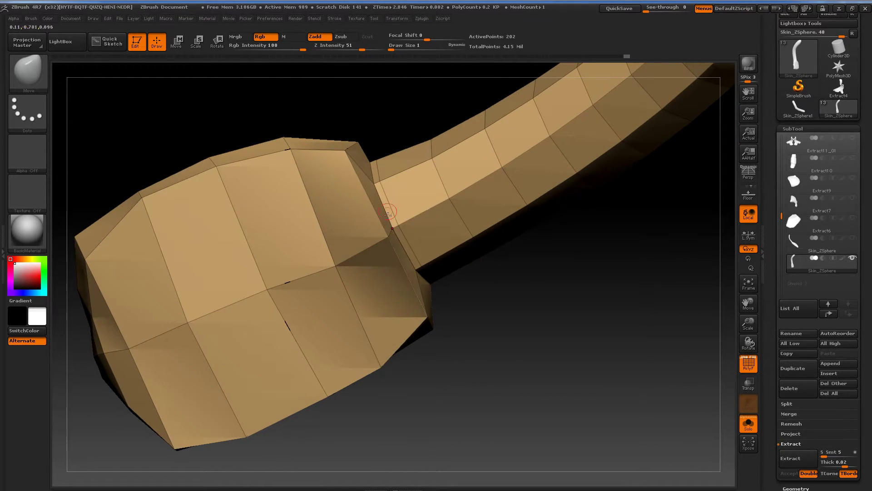
Step: Pull the remaining shoulder vertices up and outward to complete a collar-like rim around the thin tube
drag(404, 126, 341, 149)
mouse_move(428, 296)
mouse_down()
mouse_move(411, 290)
mouse_move(443, 305)
mouse_move(422, 314)
mouse_move(433, 328)
mouse_move(409, 288)
mouse_move(422, 308)
mouse_move(417, 299)
mouse_up()
drag(471, 299, 469, 297)
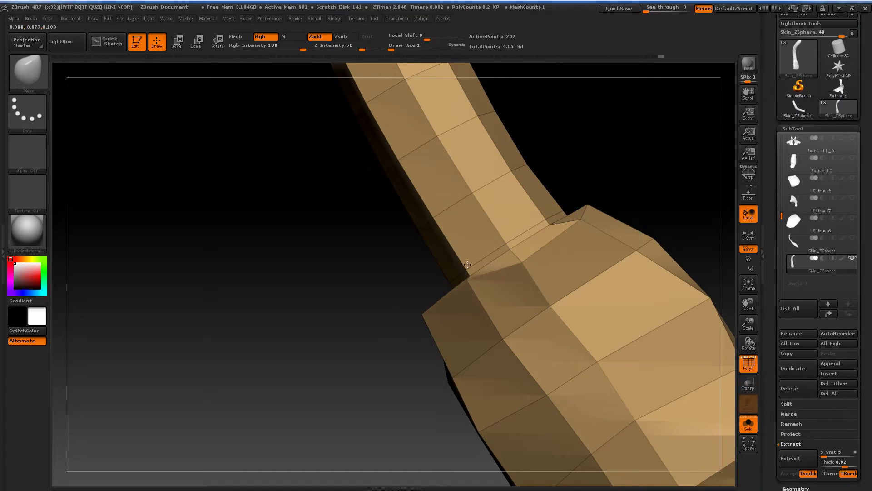
drag(390, 273, 428, 246)
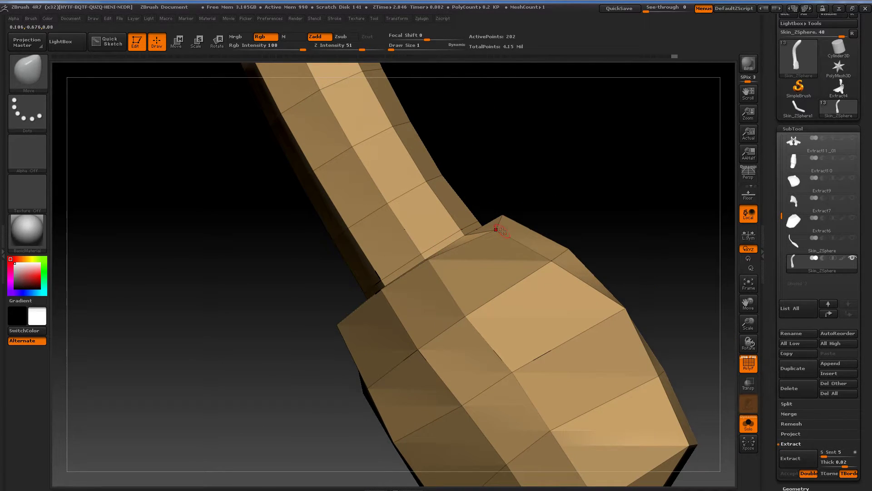
mouse_move(497, 228)
mouse_down()
mouse_move(478, 220)
mouse_move(549, 193)
mouse_up()
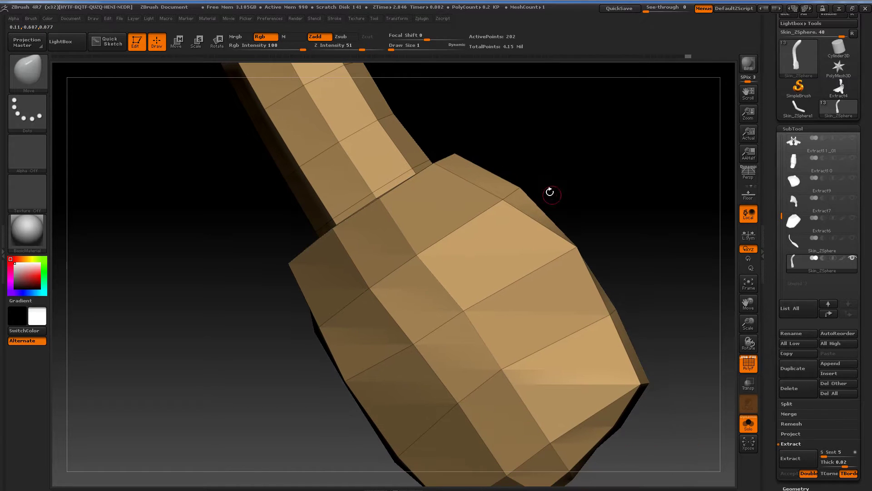
drag(564, 246, 569, 250)
drag(634, 277, 626, 259)
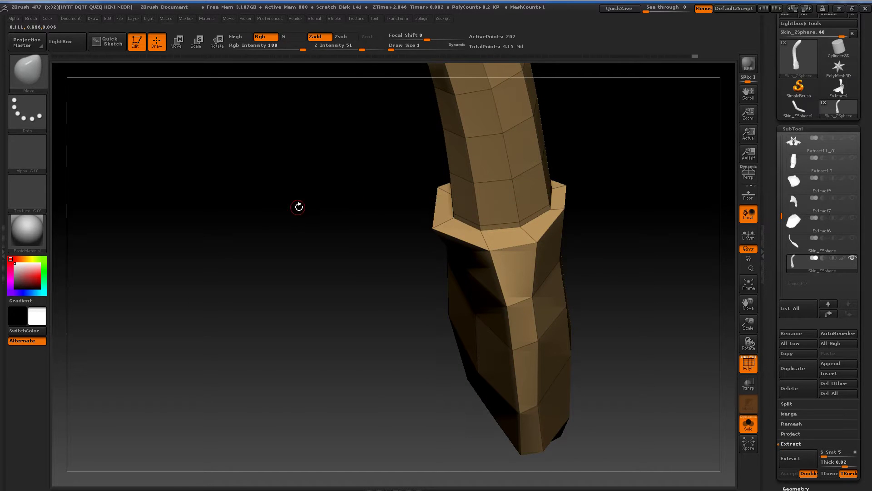
Step: Insert supporting edge loops on the collar's top face and just below its outer rim with the ZModeler brush
key(b)
key(z)
click(109, 422)
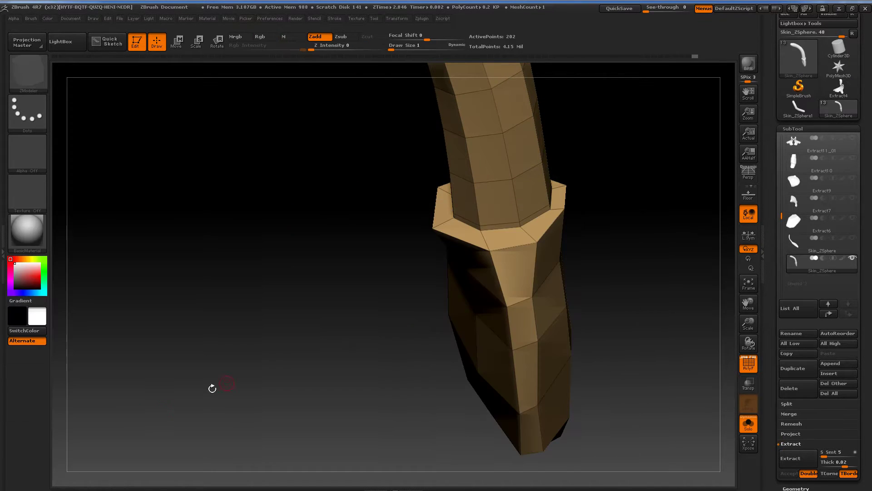
drag(568, 243, 619, 269)
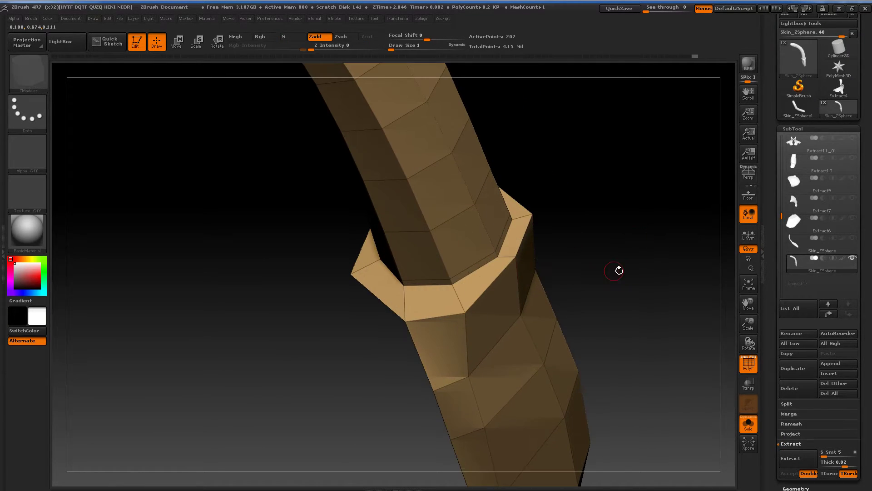
click(454, 293)
drag(518, 309, 468, 311)
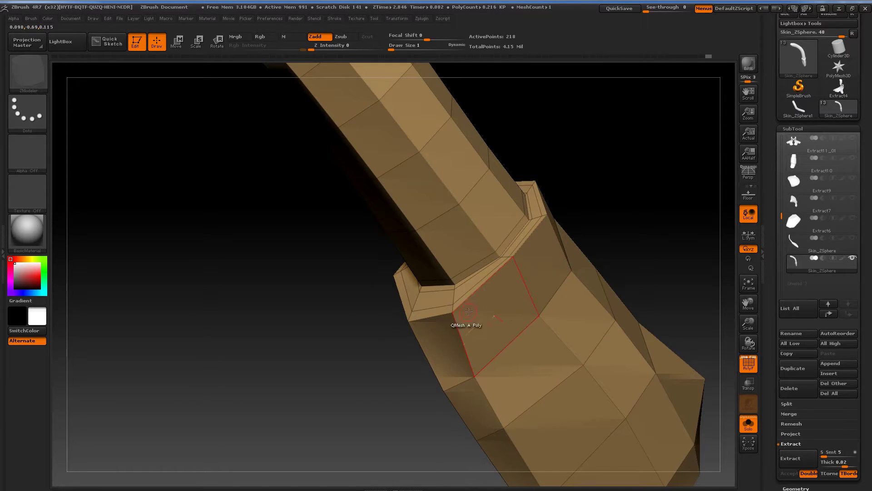
click(467, 285)
Step: Insert an edge loop near the bulb's lower end and another near the tube's opposite tip
key(f)
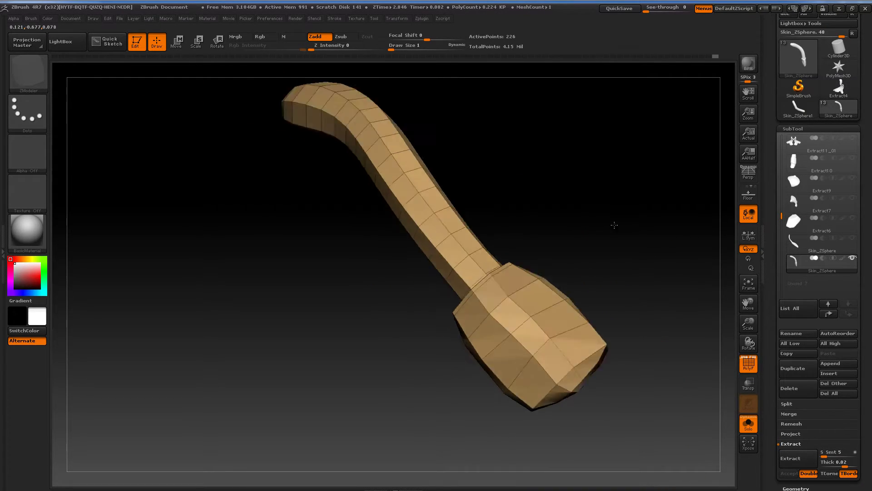
drag(614, 224, 516, 335)
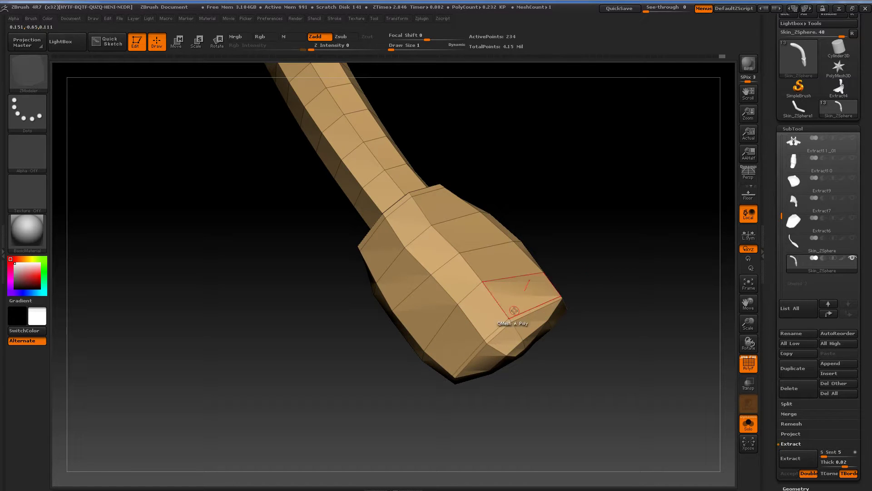
drag(573, 309, 582, 272)
drag(534, 271, 221, 244)
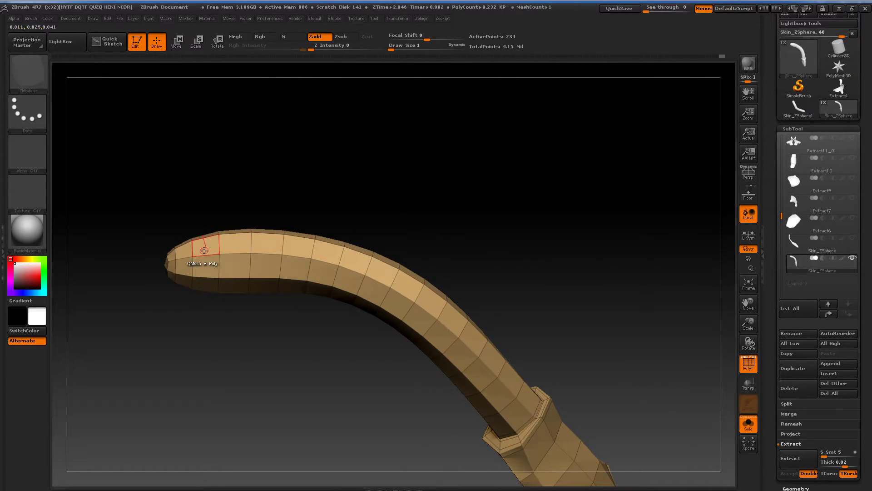
click(206, 255)
alt+drag(482, 277, 466, 228)
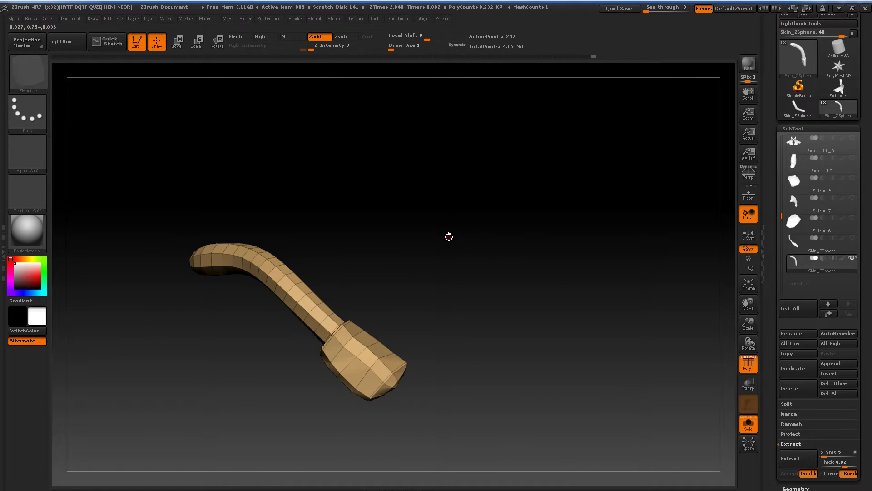
Step: Preview the tube with dynamic subdivision, hide its wireframe, and bring the whole bust back into view around it
key(d)
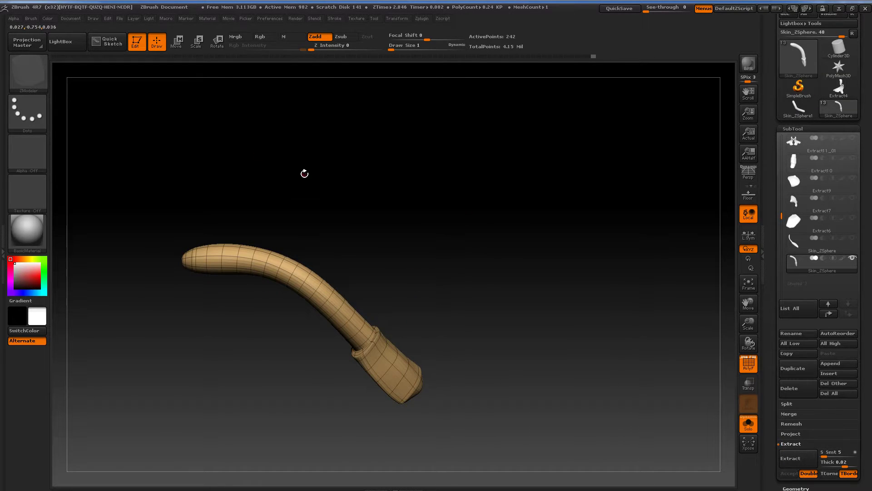
key(shift+f)
drag(412, 259, 420, 343)
click(748, 427)
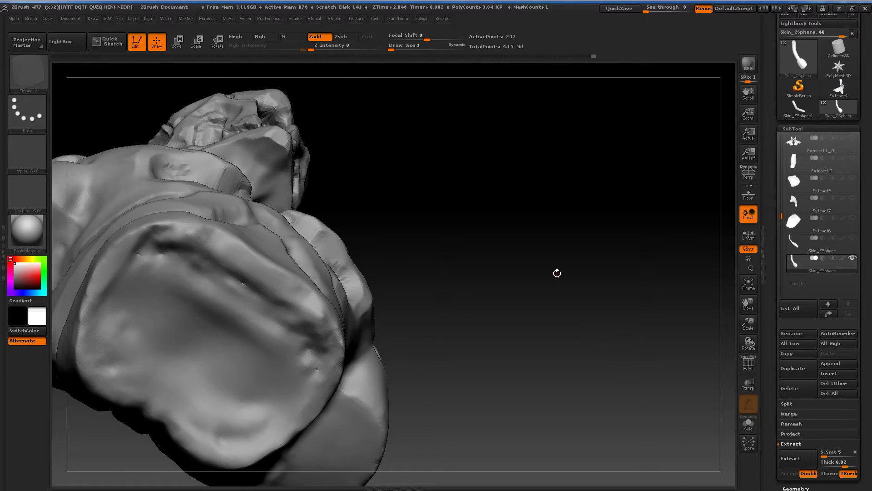
mouse_move(557, 273)
mouse_down()
mouse_move(475, 320)
mouse_move(481, 306)
mouse_move(490, 322)
mouse_move(525, 273)
mouse_up()
key(shift)
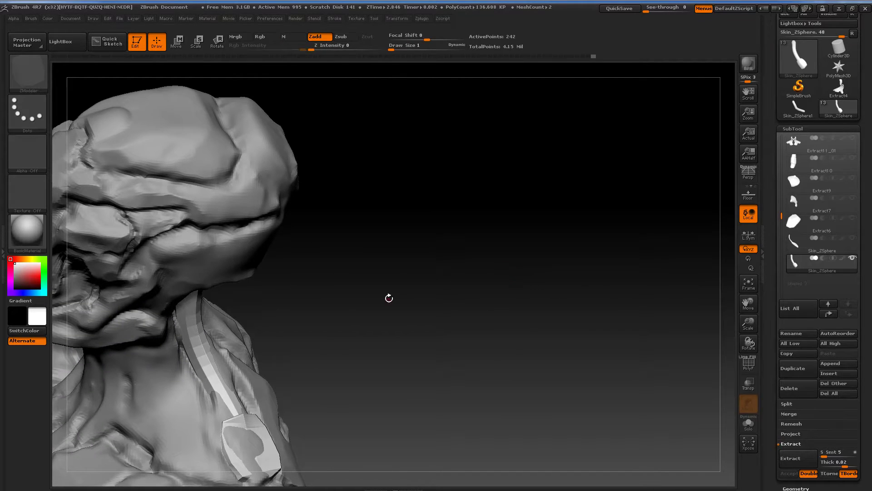
mouse_move(389, 298)
mouse_down()
mouse_move(518, 285)
mouse_move(524, 193)
mouse_move(509, 235)
mouse_move(485, 213)
mouse_up()
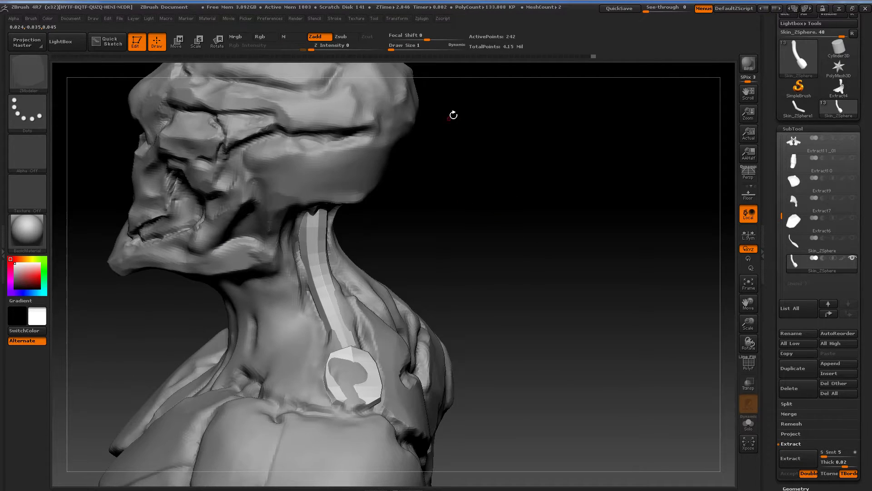
Step: With the Move brush at draw size 32, adjust the tube's upper end beneath the back of the skull
key(b)
key(m)
key(v)
drag(398, 47, 406, 48)
mouse_move(430, 190)
mouse_down()
mouse_move(426, 184)
mouse_move(450, 158)
mouse_up()
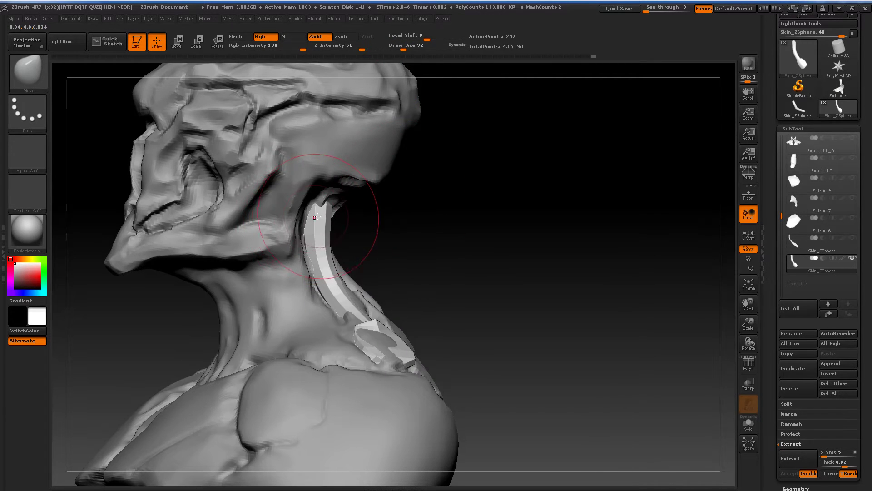
drag(347, 190, 381, 194)
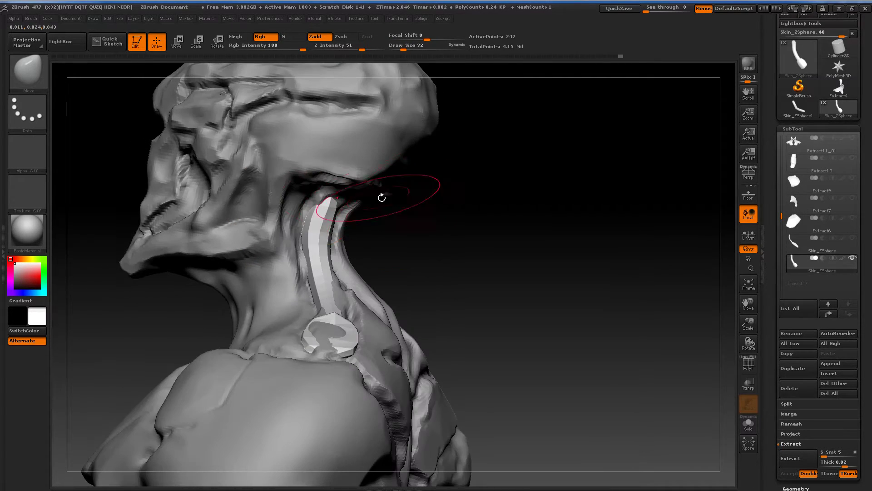
drag(416, 245, 413, 273)
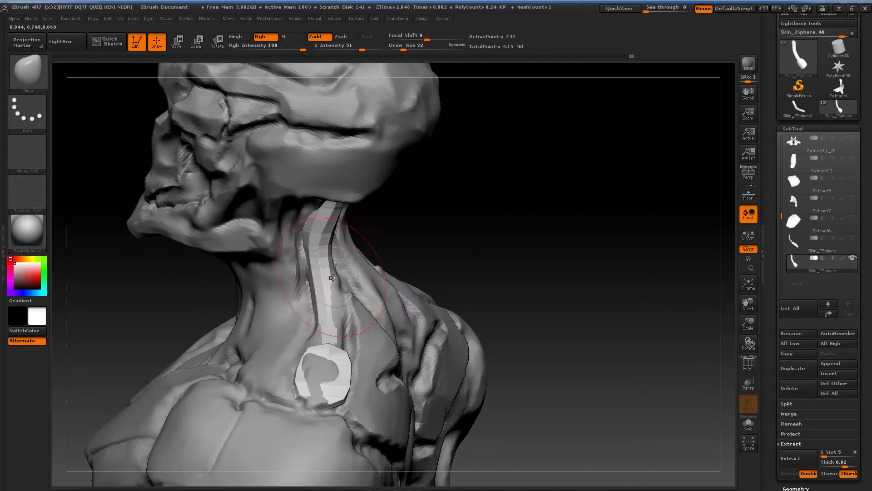
Step: Pull the tube's lower stretch and bulb down along the neck towards the shoulder
mouse_move(328, 272)
mouse_down()
mouse_move(319, 269)
mouse_move(331, 294)
mouse_move(328, 328)
mouse_up()
mouse_move(518, 290)
mouse_down()
mouse_move(557, 309)
mouse_move(411, 353)
mouse_up()
drag(340, 347, 334, 361)
drag(614, 364, 627, 298)
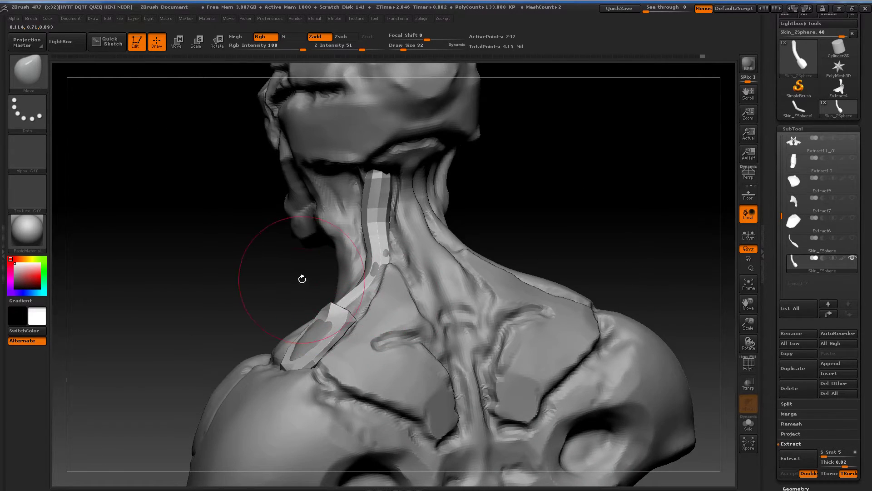
Step: Isolate the tube with its wireframe shown and reshape the bulb's outer edge using the Move brush at draw size 14
alt+drag(302, 279, 410, 171)
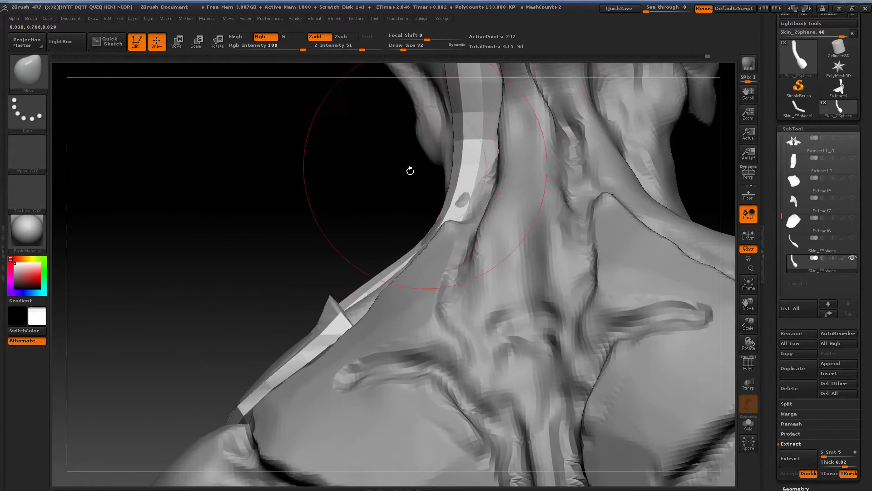
drag(403, 49, 399, 48)
drag(260, 278, 324, 287)
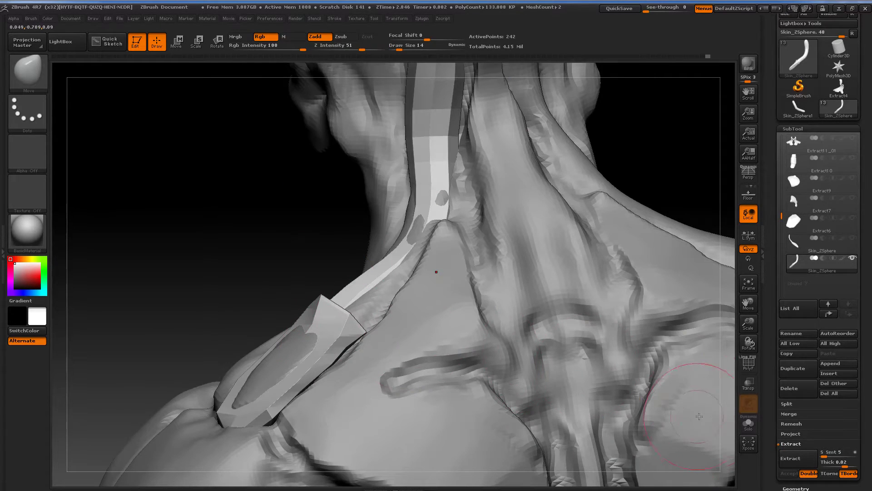
click(748, 423)
key(shift+f)
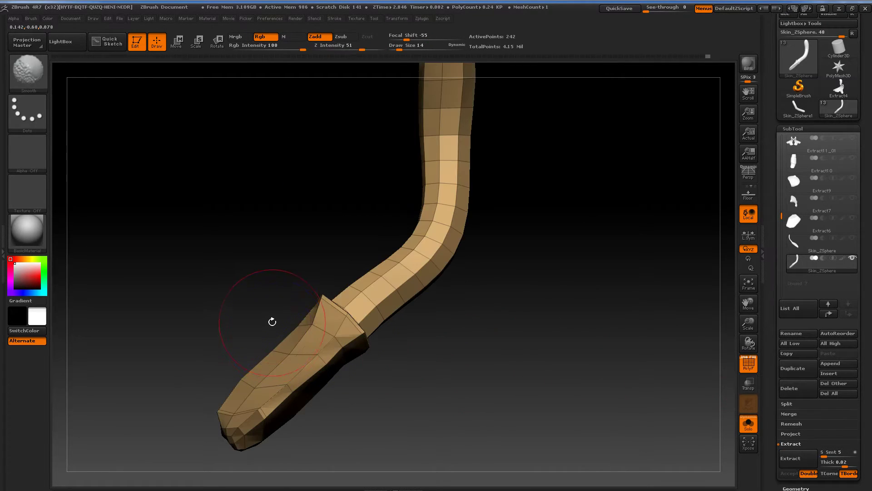
drag(284, 316, 279, 318)
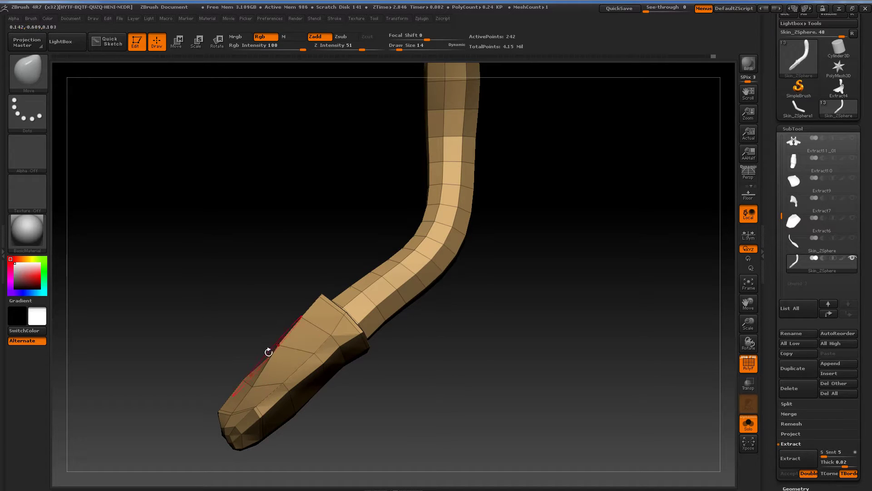
mouse_move(229, 410)
mouse_down()
mouse_move(217, 399)
mouse_move(214, 408)
mouse_up()
drag(373, 371, 448, 366)
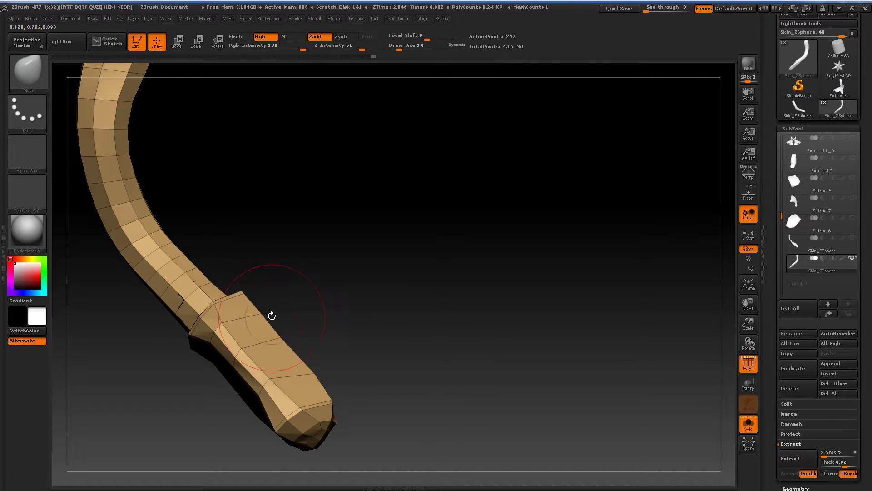
Step: Move the bulb's side vertices outward from its collar to its lower end to give it a fuller, rounder outline
drag(300, 354, 305, 351)
drag(382, 355, 318, 355)
drag(425, 365, 384, 335)
drag(206, 351, 241, 353)
drag(273, 313, 265, 313)
drag(263, 367, 258, 368)
drag(266, 410, 261, 412)
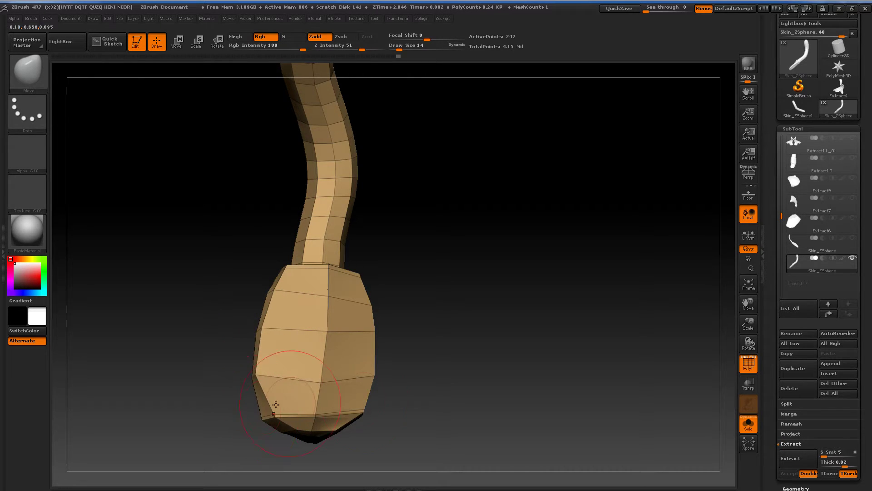
drag(416, 390, 382, 390)
drag(448, 342, 426, 328)
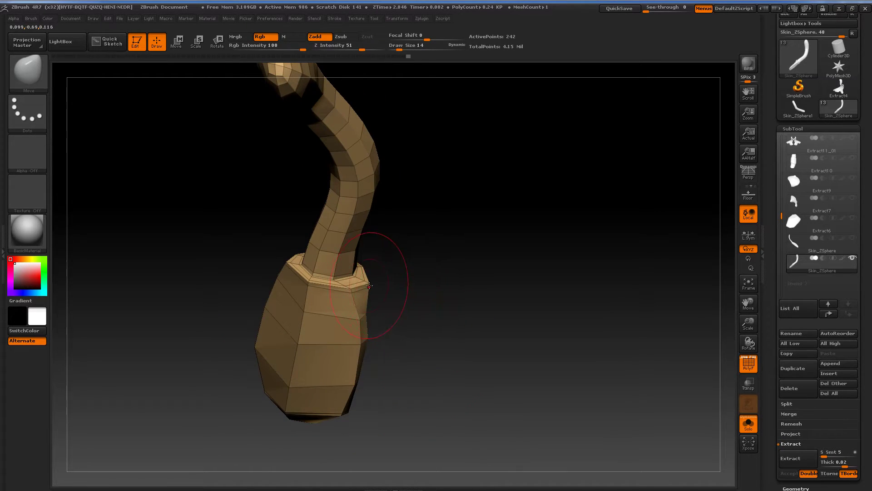
Step: Refine the bulb's side, lower and collar vertices at draw size 13 with the dynamic subdivision preview turned on
drag(406, 47, 399, 48)
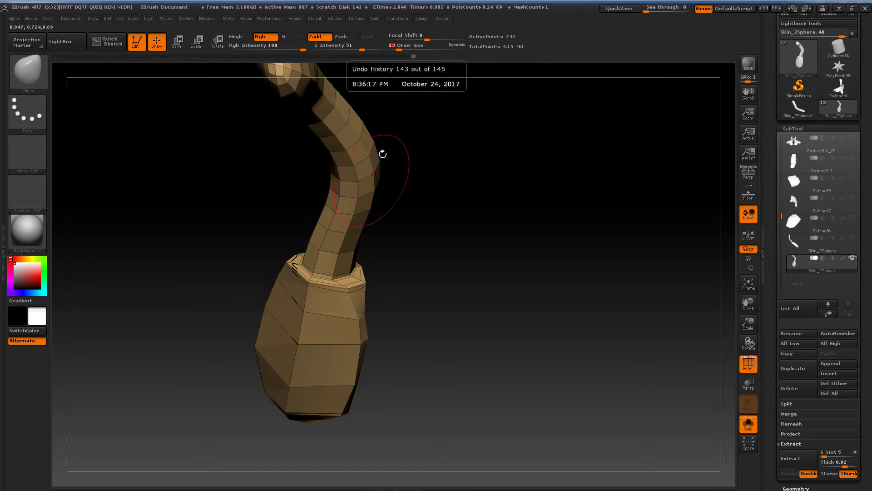
drag(367, 290, 413, 277)
key(d)
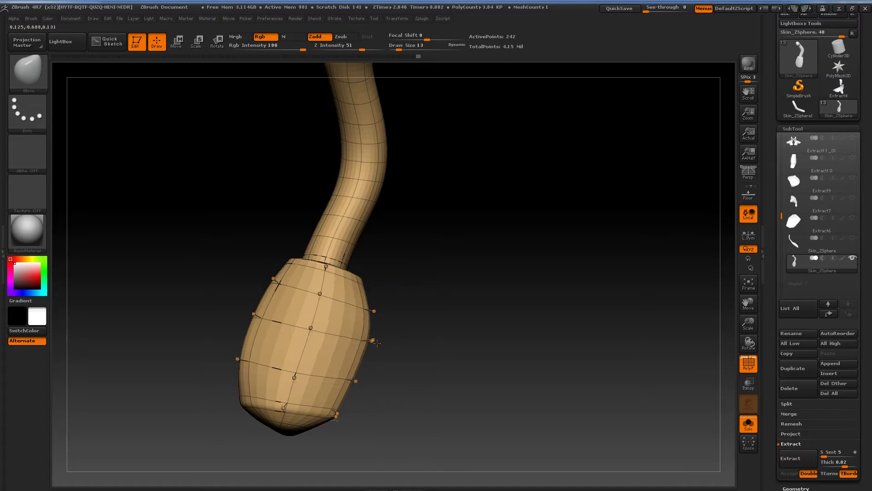
drag(368, 368, 341, 426)
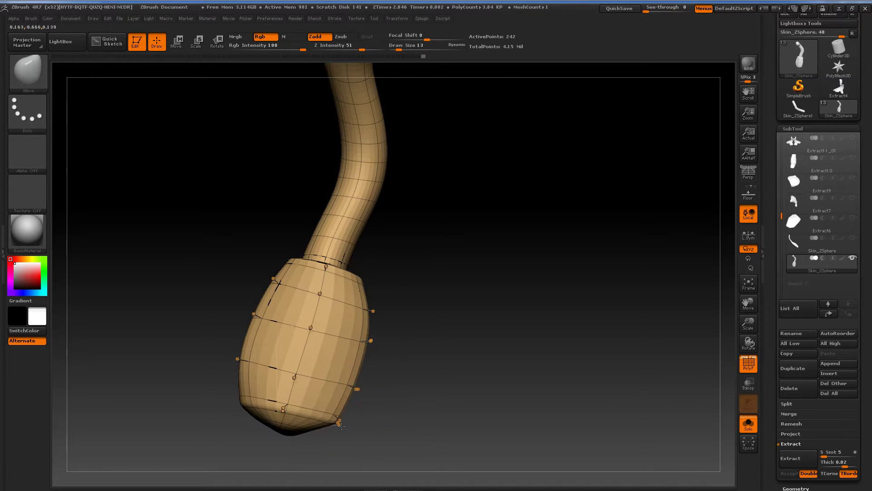
drag(238, 359, 232, 359)
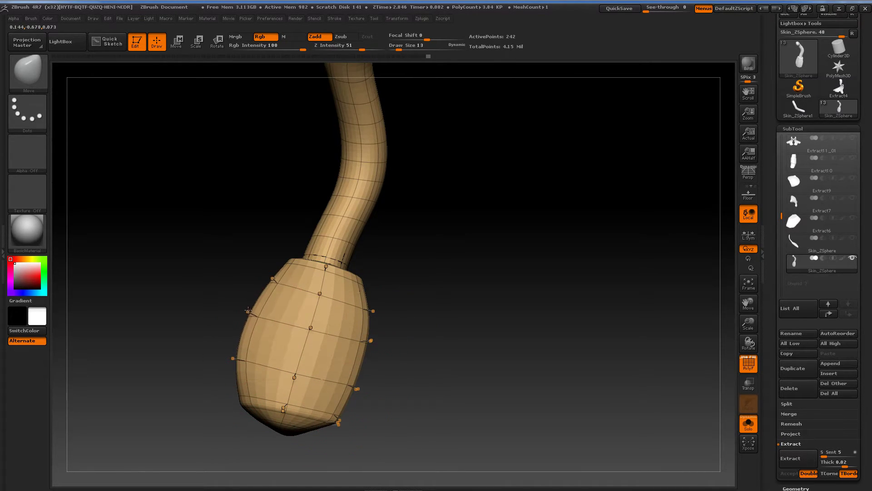
drag(326, 268, 324, 269)
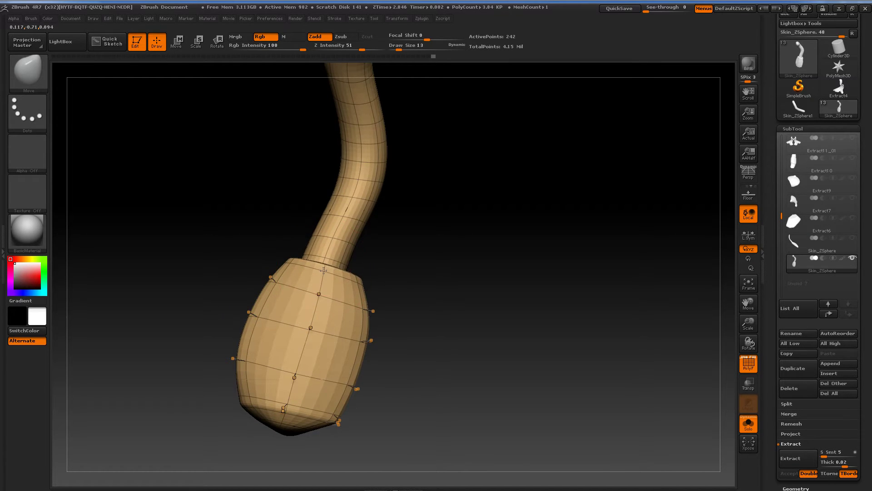
Step: Examine the bulb and tube from several sides with dynamic subdivision switched on and off
drag(408, 280, 368, 279)
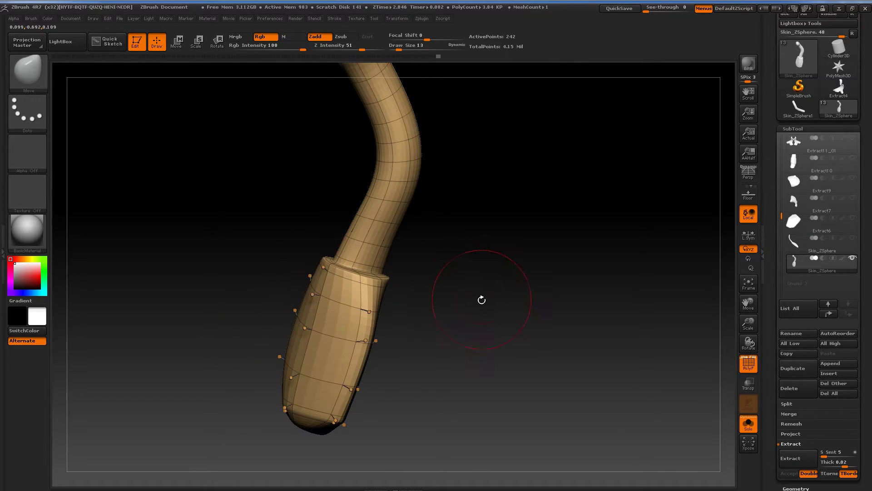
alt+drag(482, 300, 478, 255)
drag(460, 278, 314, 341)
key(shift+d)
key(d)
drag(405, 348, 527, 374)
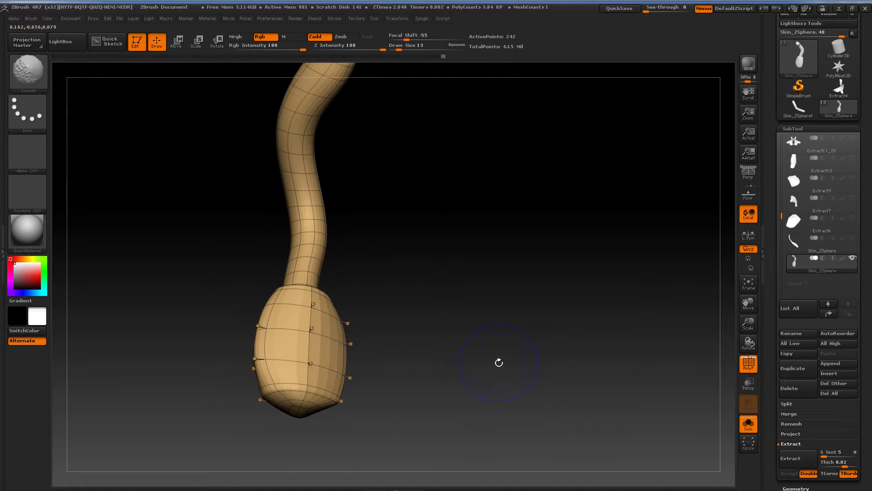
key(shift+d)
alt+drag(484, 352, 508, 278)
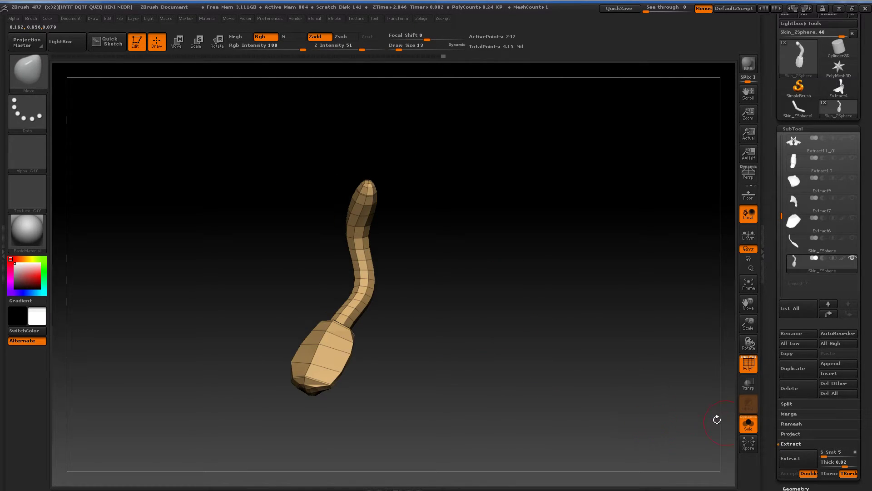
Step: Show the full bust and shift the whole tube slightly inward towards the neck with a transpose line
click(748, 423)
mouse_move(587, 210)
mouse_down()
mouse_move(591, 238)
mouse_move(530, 280)
mouse_move(480, 364)
mouse_up()
key(w)
drag(282, 344, 362, 253)
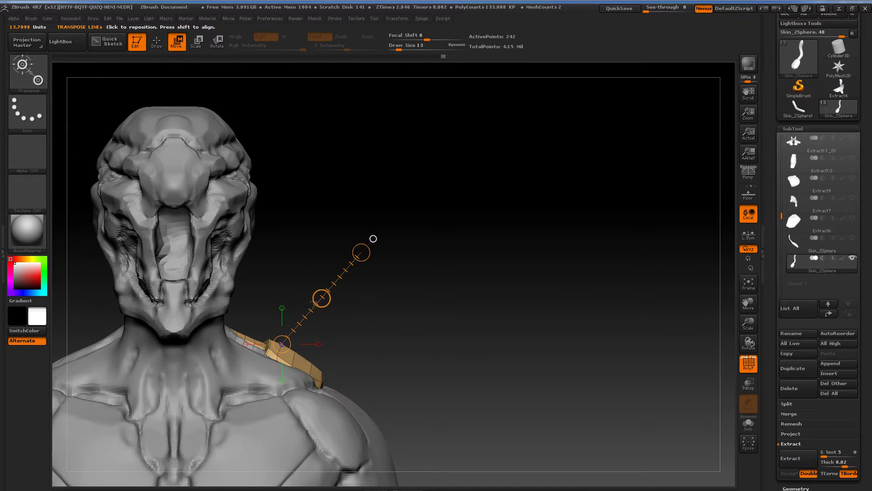
drag(321, 298, 317, 301)
drag(374, 312, 396, 275)
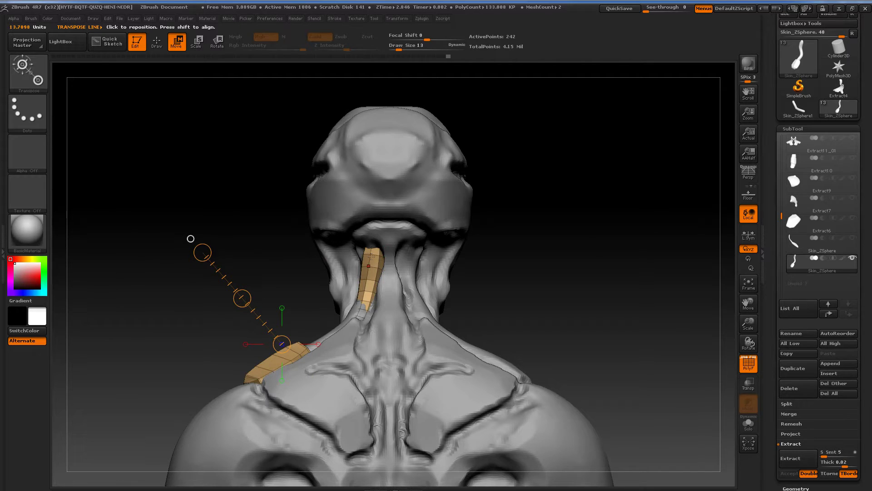
Step: Return to the Move brush at draw size 32 and nudge the tube's upper tip into the hollow under the skull
key(q)
alt+drag(297, 142, 523, 258)
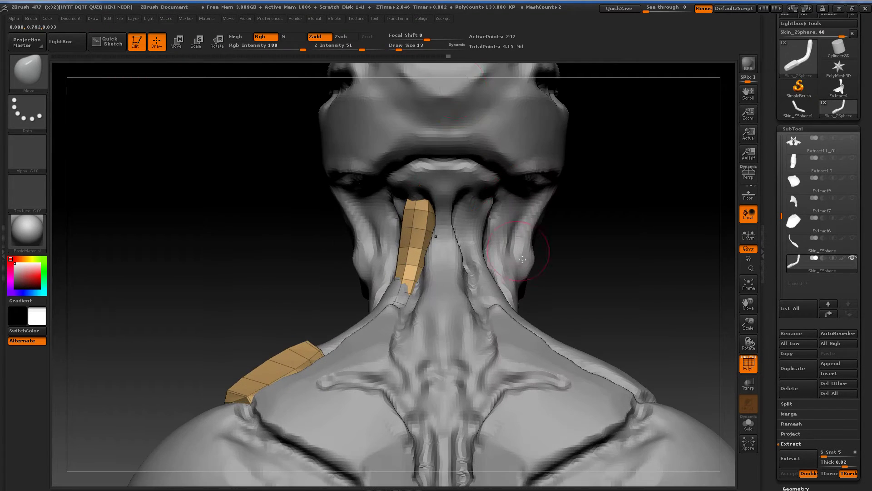
click(404, 49)
drag(408, 190, 414, 194)
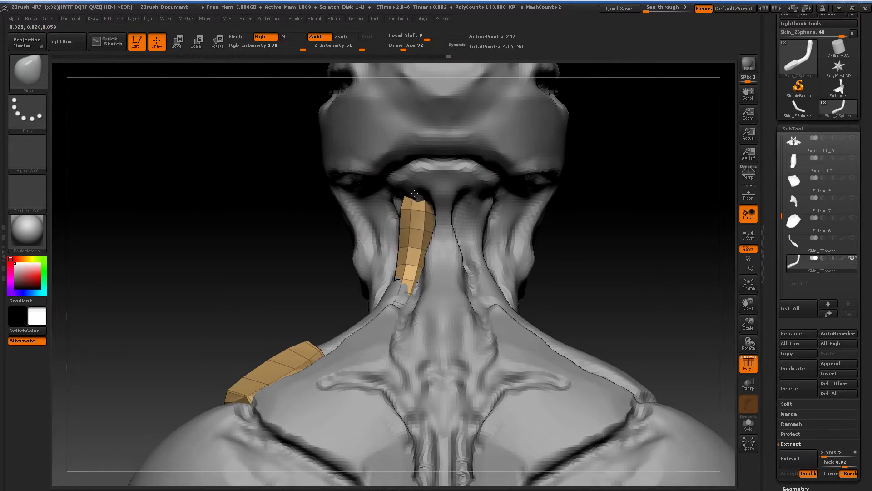
drag(277, 234, 388, 214)
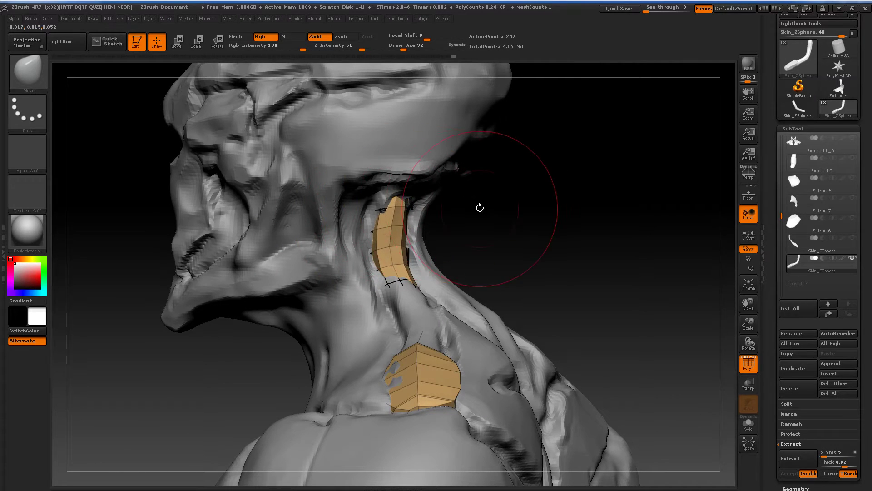
drag(481, 206, 398, 203)
Step: Push the tube's middle bend out of the neck surface so it follows the curve down to the bulb
drag(546, 248, 382, 304)
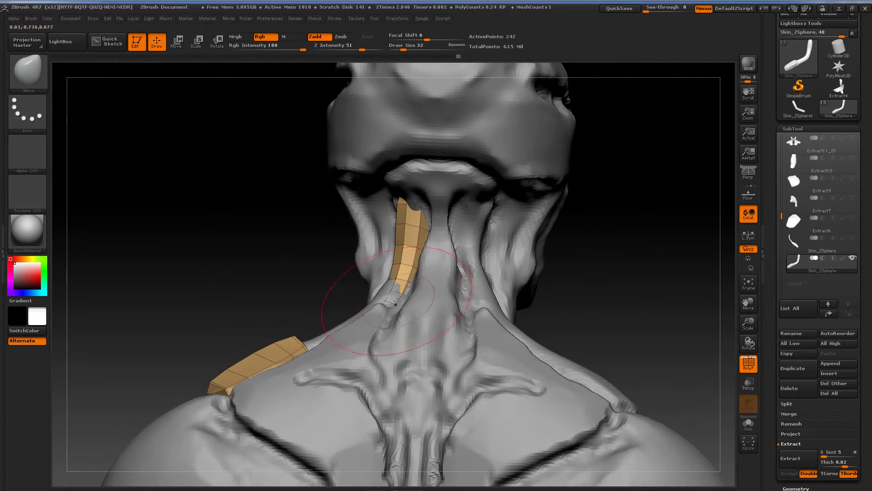
drag(297, 266, 354, 296)
drag(473, 275, 354, 301)
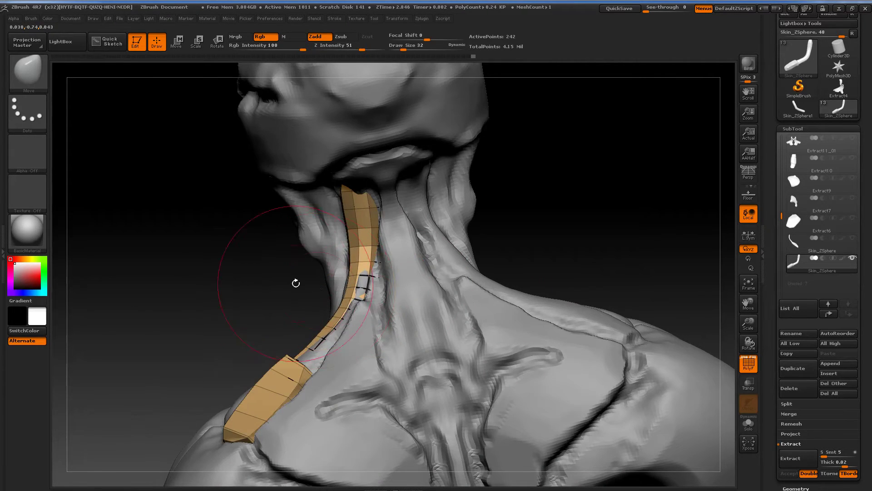
drag(296, 283, 353, 330)
alt+drag(572, 313, 484, 281)
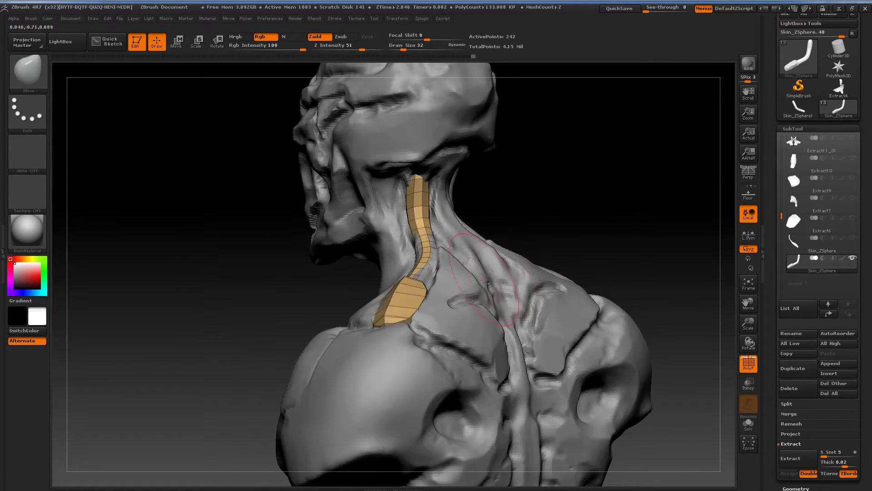
Step: Select the main body subtool, reduce the draw size to 7, and make the Extract4_1 neck subtool visible
alt+click(522, 268)
drag(633, 243, 595, 239)
drag(403, 45, 396, 46)
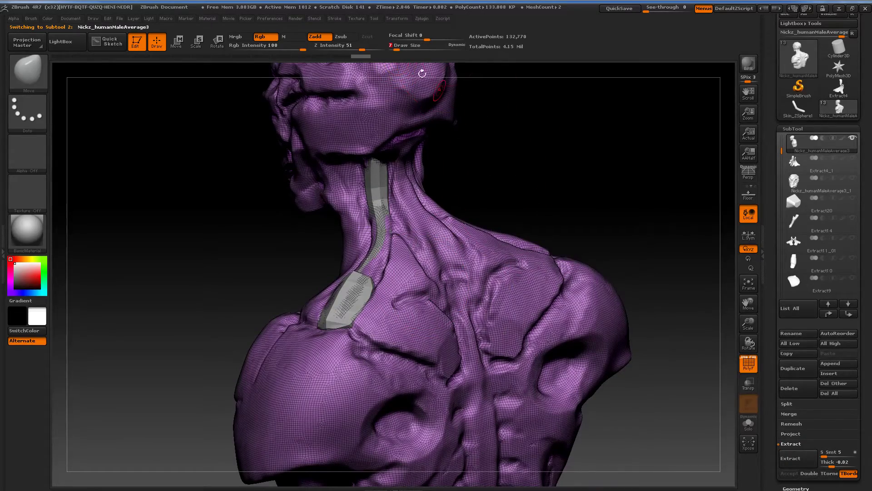
mouse_move(605, 155)
mouse_down()
mouse_move(582, 149)
mouse_move(610, 196)
mouse_move(600, 169)
mouse_move(648, 112)
mouse_move(609, 258)
mouse_move(562, 284)
mouse_move(570, 240)
mouse_move(528, 268)
mouse_move(708, 207)
mouse_up()
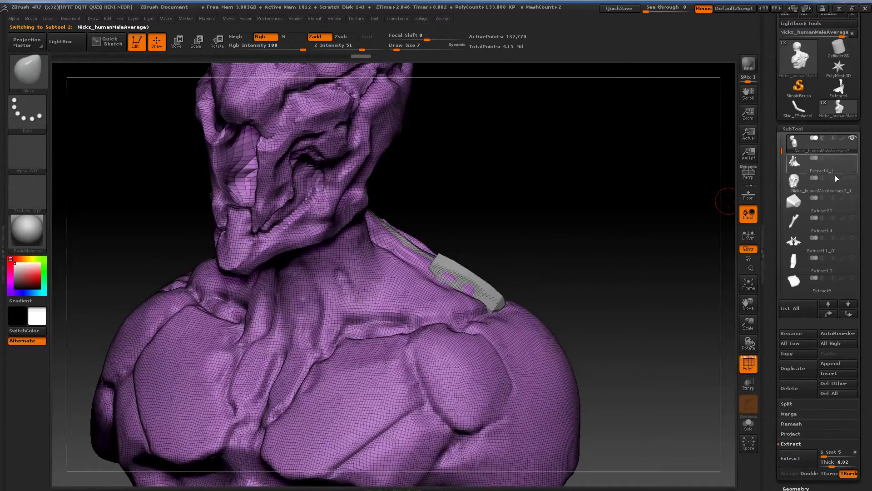
drag(781, 143, 782, 137)
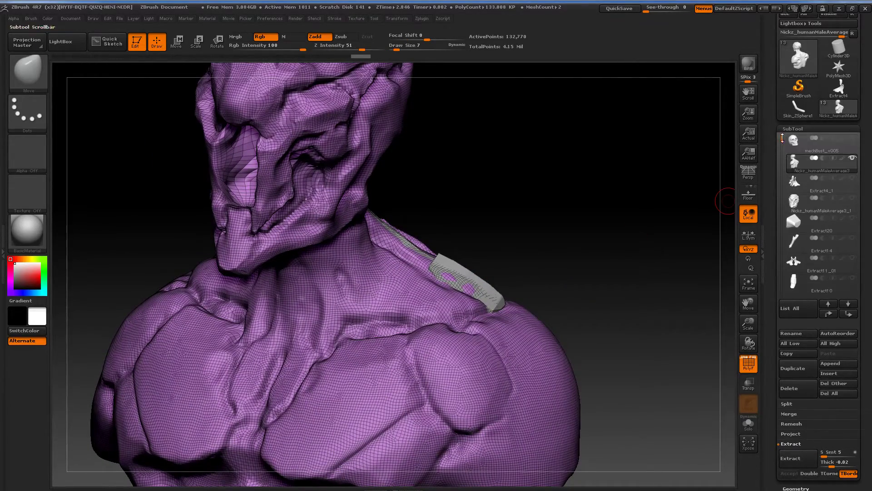
click(852, 179)
drag(585, 227, 532, 273)
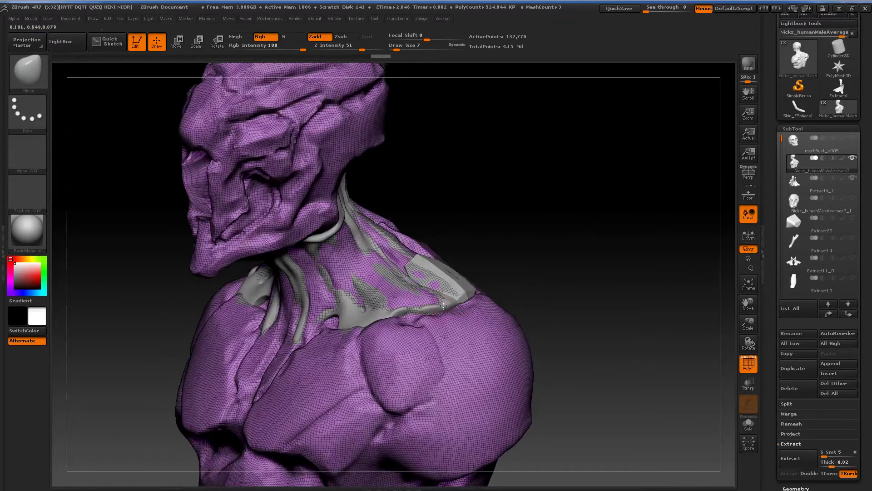
Step: Select the Extract4_1 neck subtool and isolate it to inspect both halves of its mesh
alt+click(443, 307)
drag(545, 308, 573, 310)
key(shift)
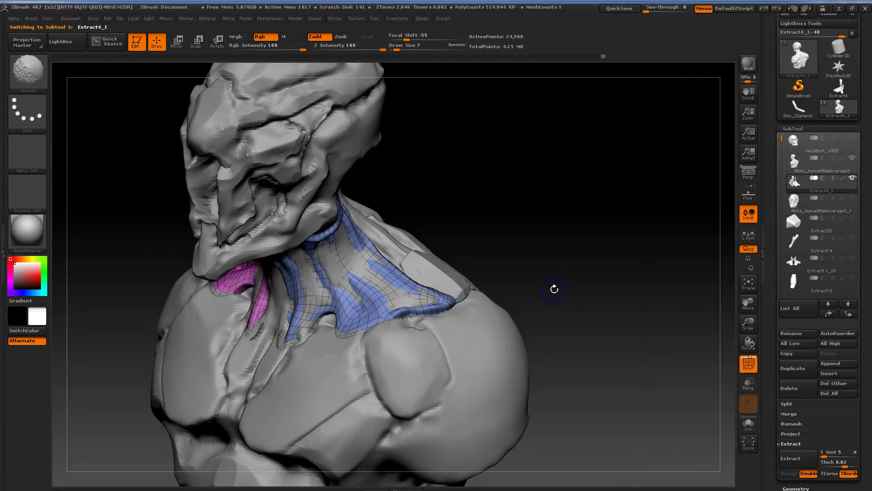
click(748, 423)
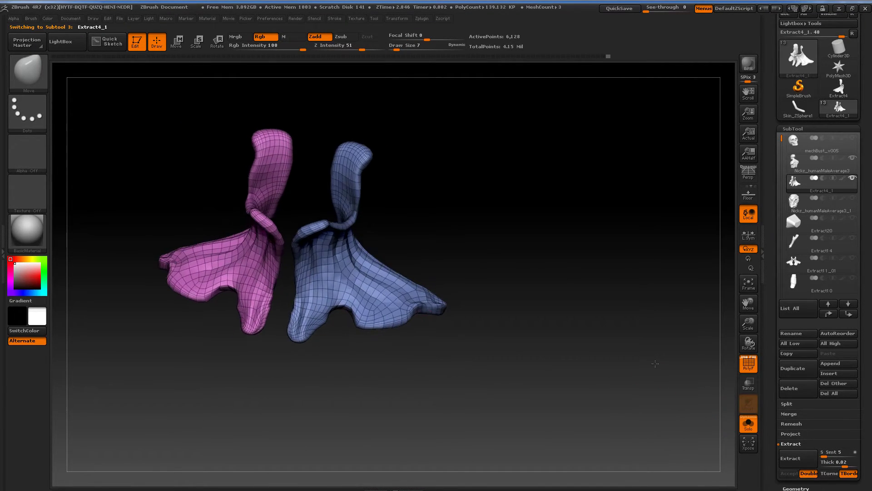
drag(602, 305, 600, 305)
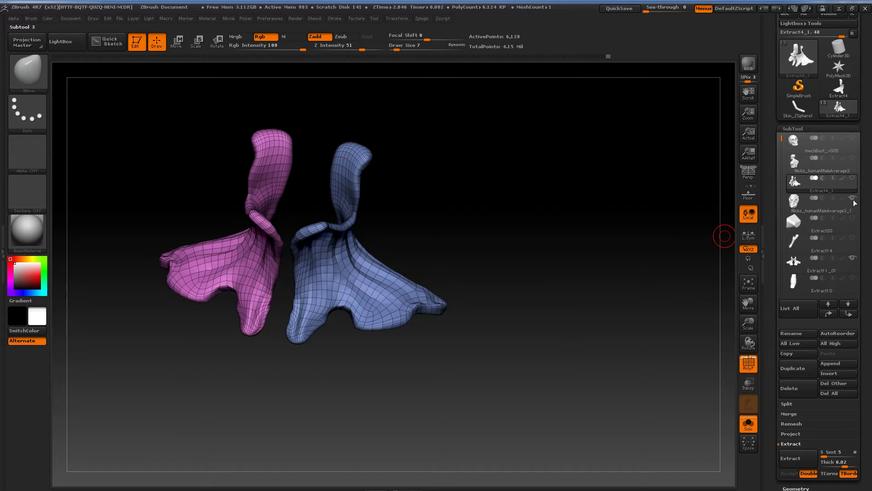
Step: Show the detailed head and extracted armor pieces instead of the main body, select Extract10, and leave the isolated view
drag(781, 140, 782, 180)
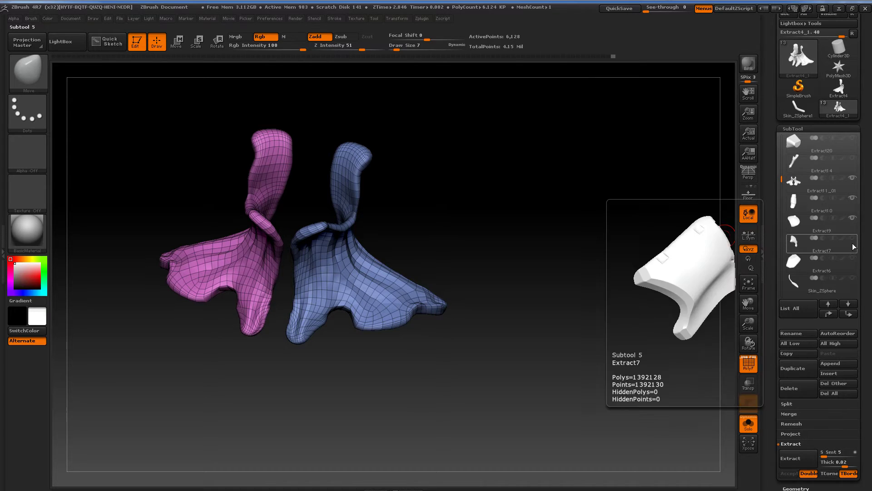
click(854, 263)
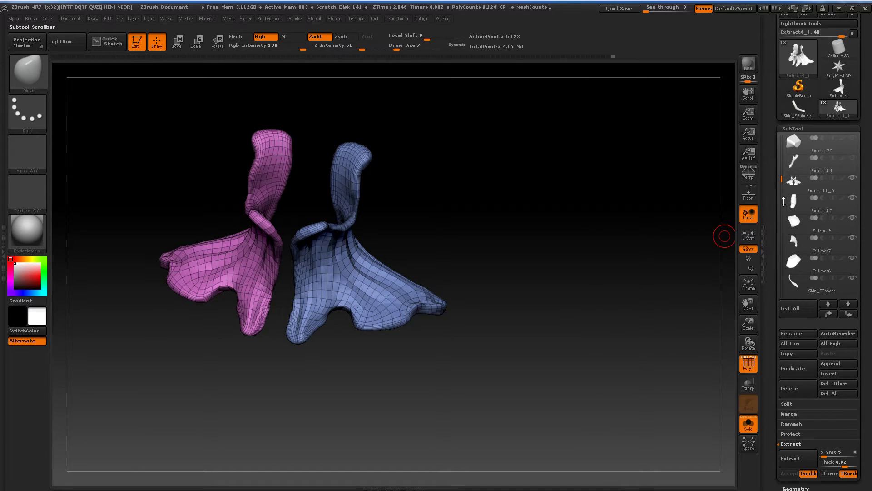
click(792, 200)
click(749, 425)
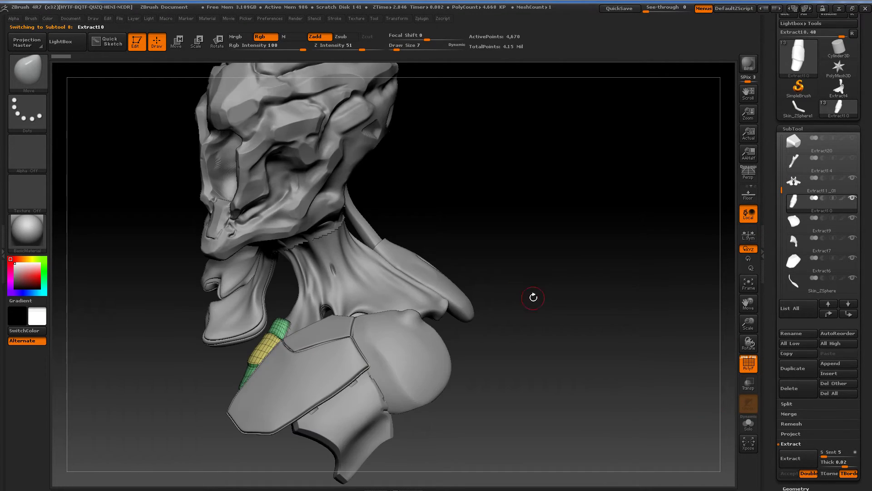
Step: Select the detailed head subtool Nickz_humanMaleAverage3_1 and turn off the polygon wireframe
alt+drag(533, 297, 534, 309)
drag(534, 309, 493, 261)
alt+click(396, 217)
alt+drag(544, 243, 592, 183)
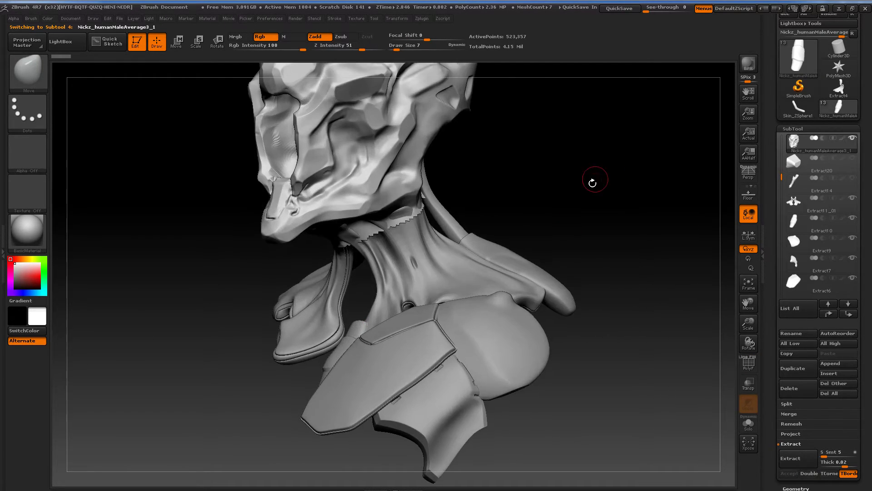
alt+drag(606, 146, 568, 314)
drag(486, 271, 571, 280)
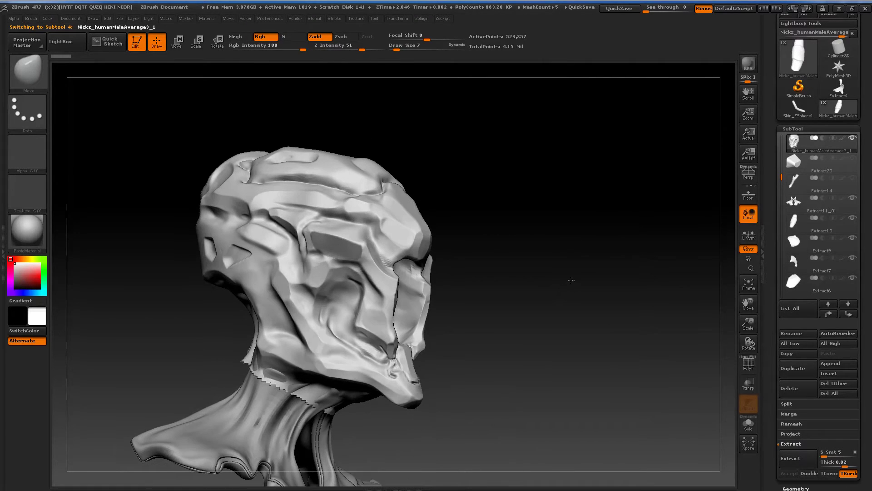
Step: Compare the original main body subtool with the detailed head, and make the detailed head active again
drag(779, 178, 780, 138)
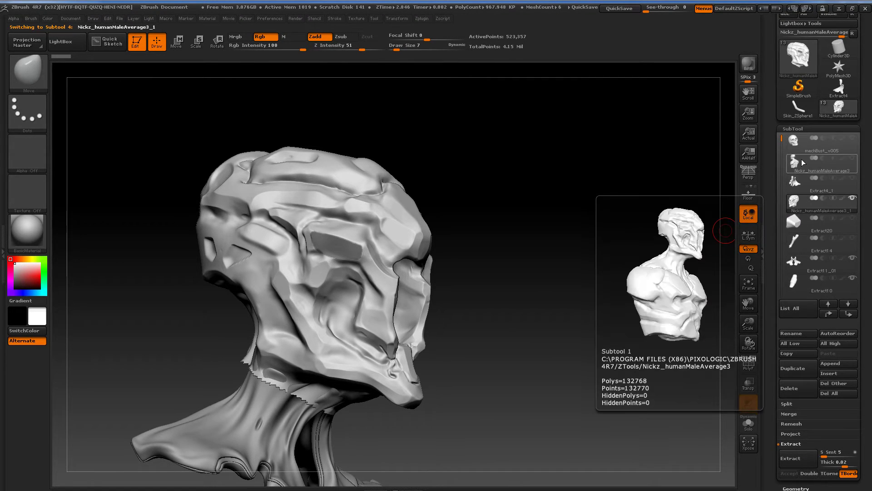
click(801, 159)
drag(588, 251, 386, 231)
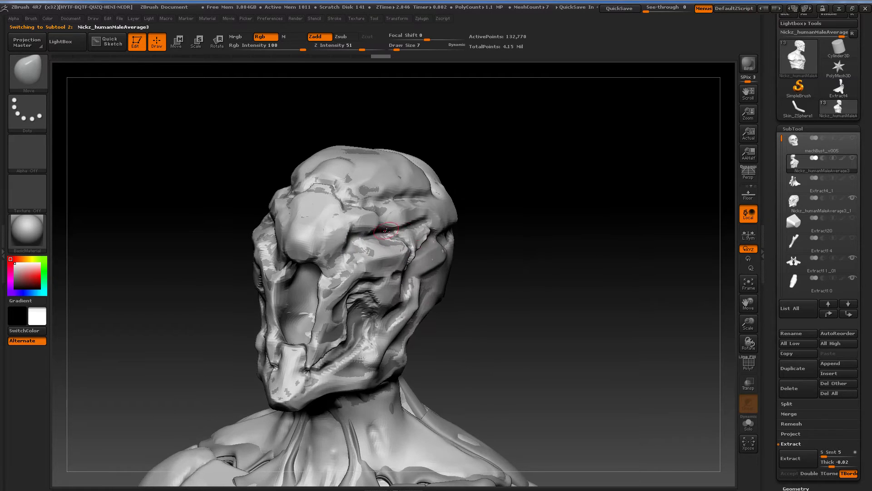
click(794, 205)
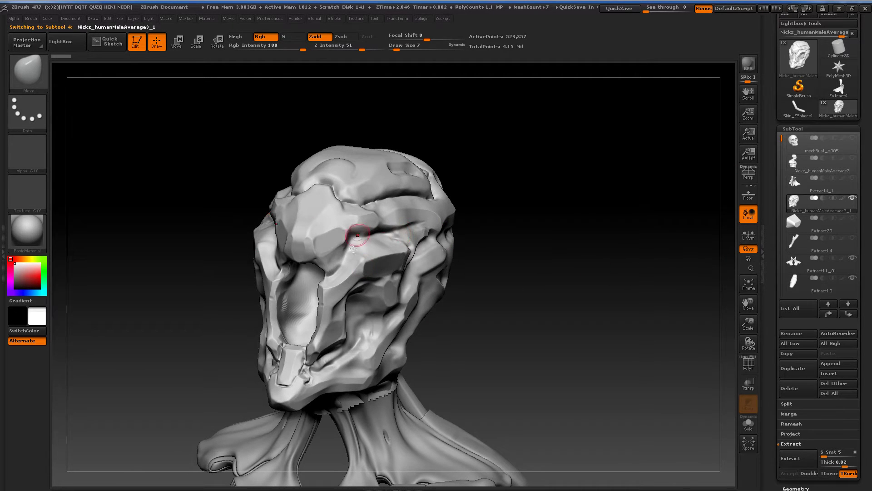
drag(578, 267, 564, 221)
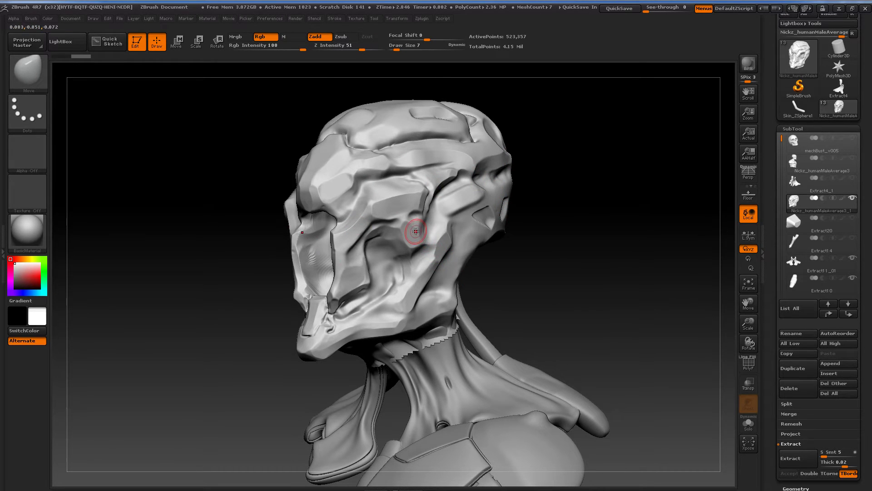
Step: Try flattening the side brow plate on the head with the TrimDynamic brush at draw size 10
key(b)
key(t)
key(d)
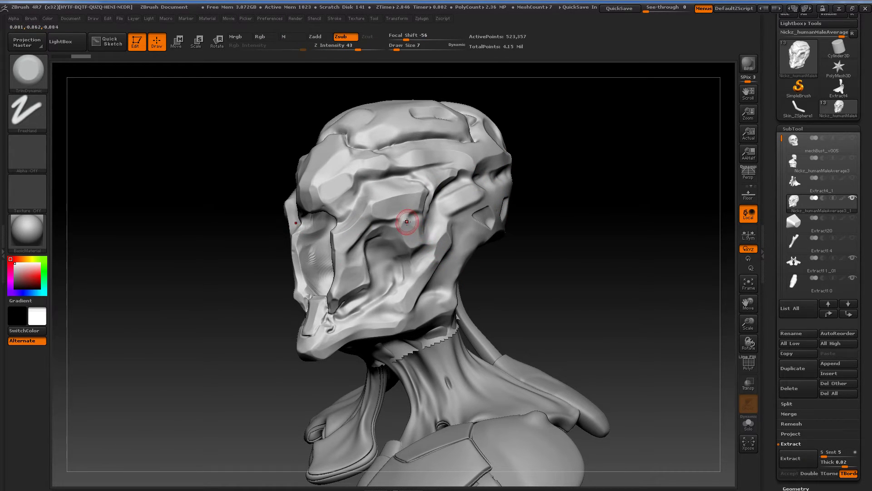
mouse_move(565, 224)
mouse_down()
mouse_move(576, 227)
mouse_move(573, 166)
mouse_move(586, 273)
mouse_move(615, 288)
mouse_move(609, 272)
mouse_up()
click(400, 48)
click(397, 49)
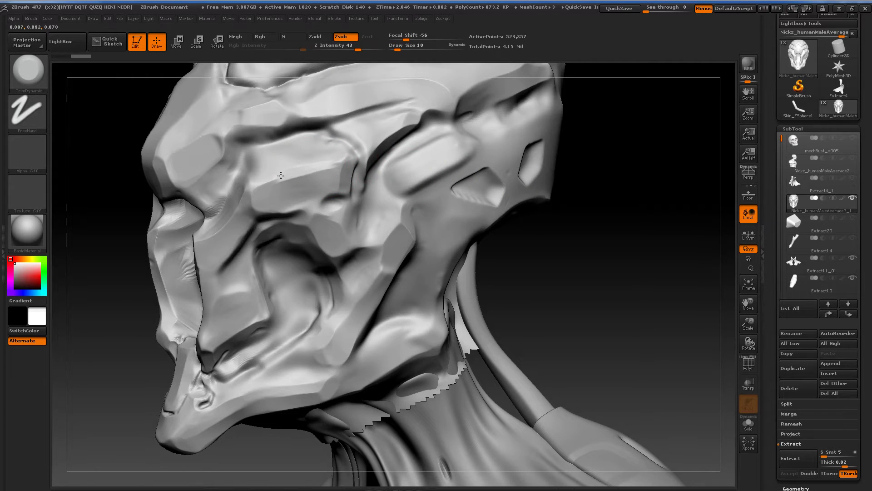
drag(343, 167, 334, 165)
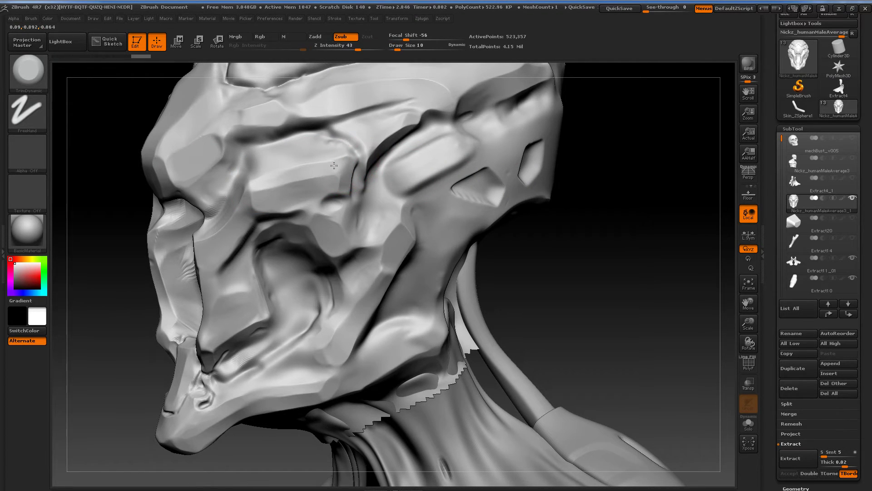
click(273, 180)
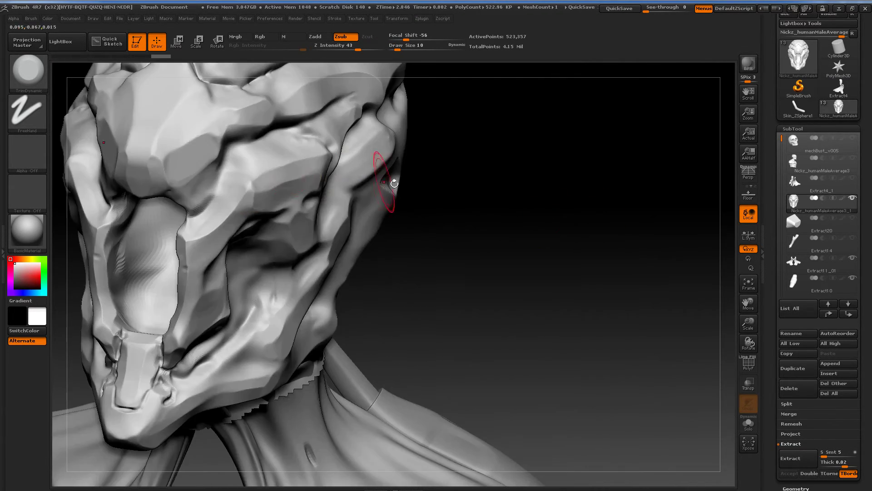
mouse_move(293, 154)
mouse_down()
mouse_move(246, 175)
mouse_move(265, 158)
mouse_up()
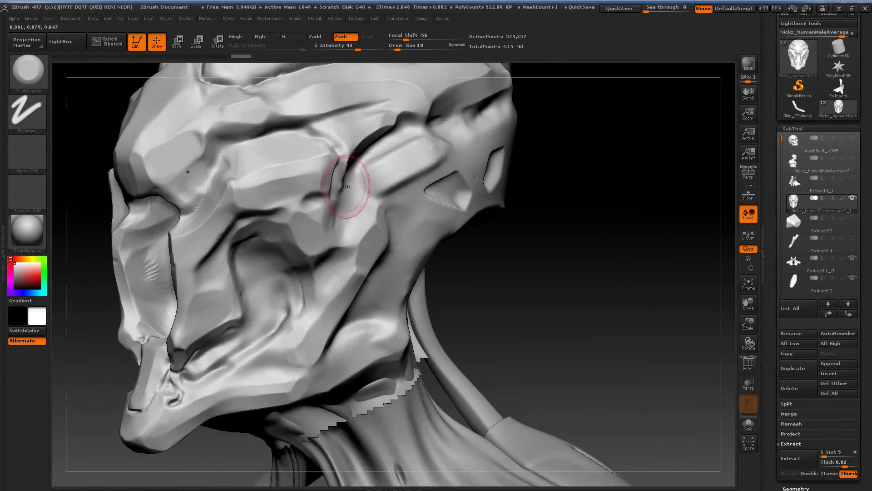
mouse_move(341, 185)
mouse_down()
mouse_move(282, 185)
mouse_move(301, 192)
mouse_up()
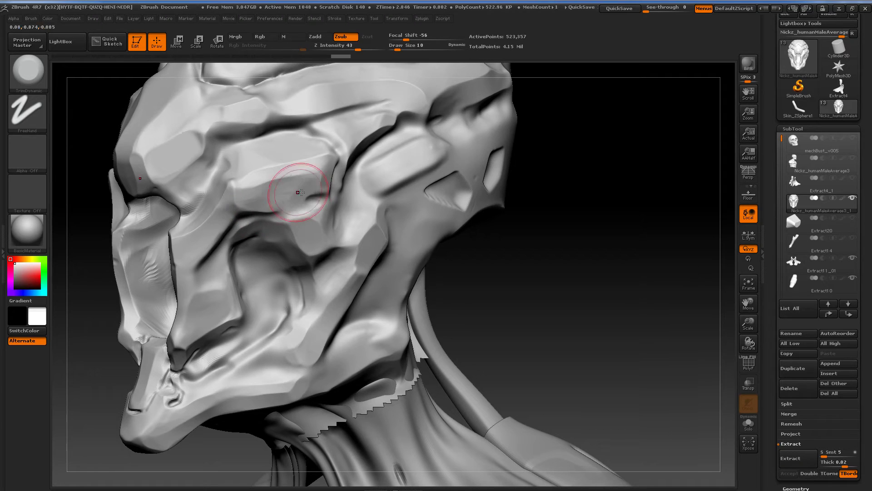
key(ctrl)
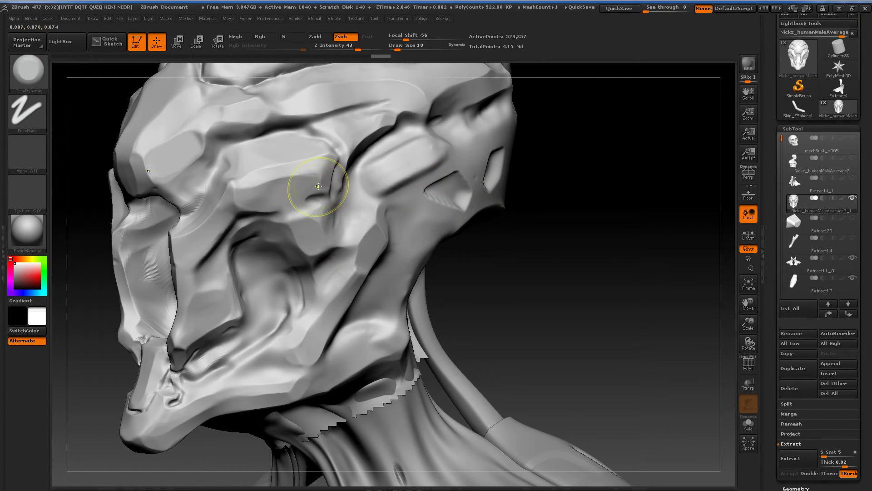
drag(522, 249, 516, 238)
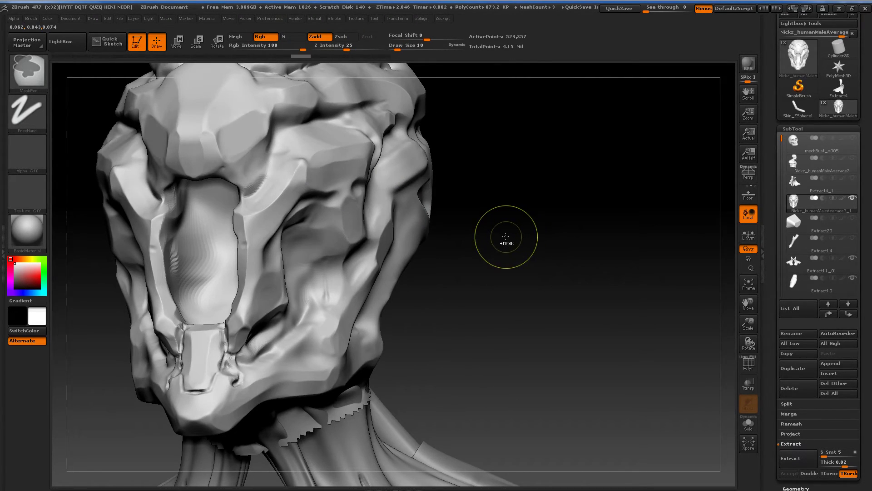
Step: Undo the TrimDynamic strokes on the side brow plate
key(ctrl+z)
key(ctrl+z)
key(ctrl+z)
key(ctrl+z)
key(ctrl+z)
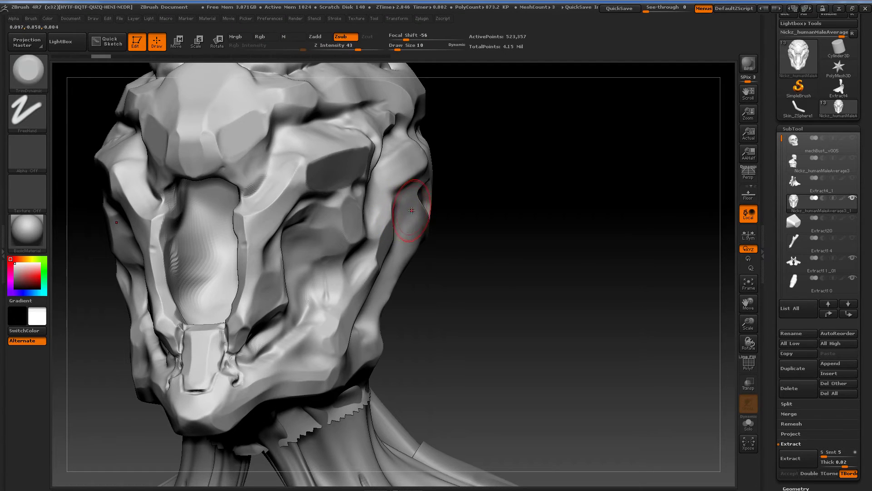
Step: Carve a crease under the side brow plate with the Dam_Standard brush at draw size 5, and smooth its ends
key(shift)
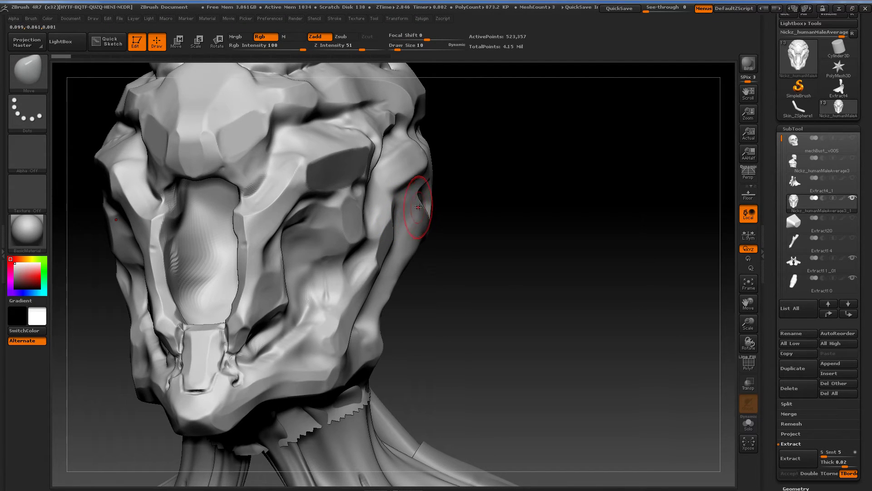
drag(429, 200, 494, 225)
key(b)
key(d)
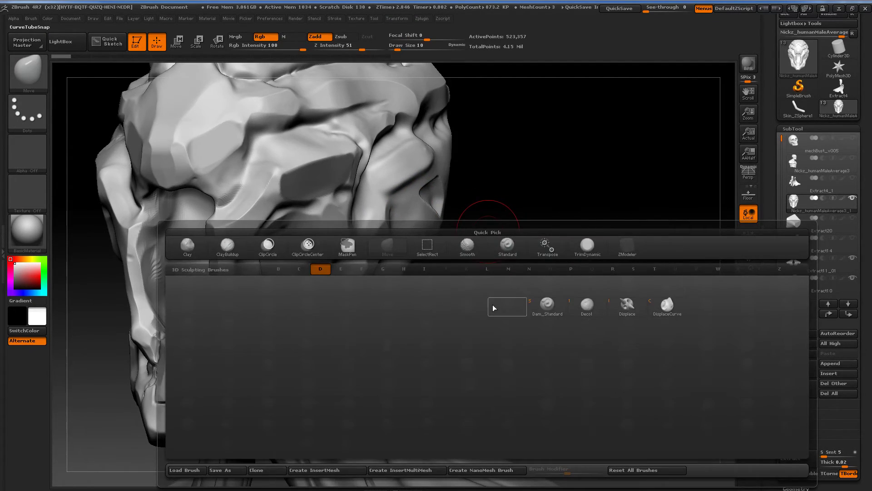
click(547, 306)
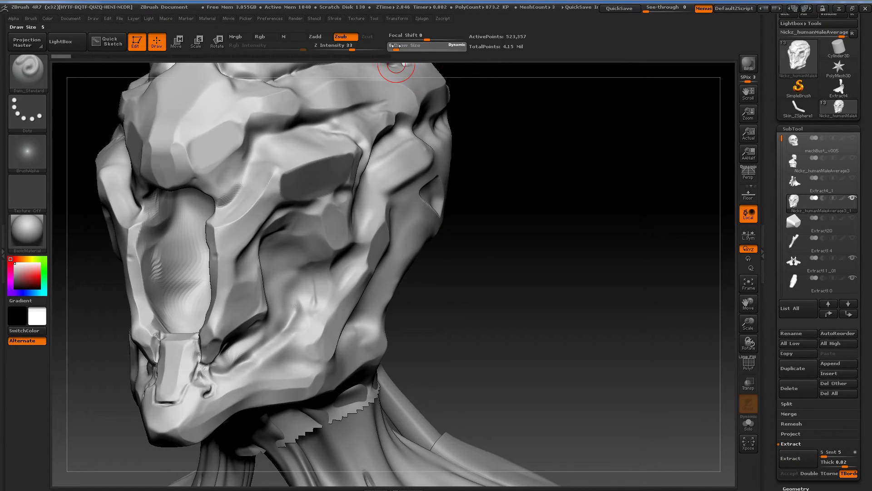
drag(525, 155, 248, 179)
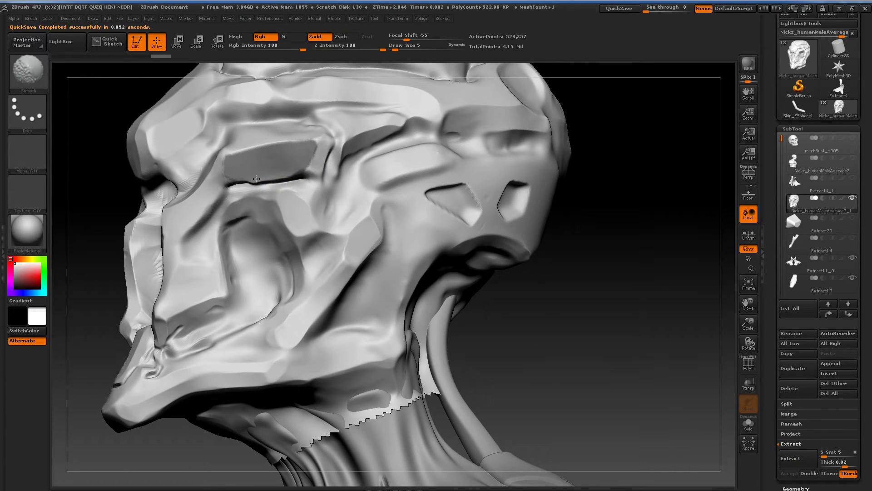
mouse_move(568, 254)
mouse_down()
mouse_move(527, 227)
mouse_move(364, 179)
mouse_up()
mouse_move(303, 176)
shift+mouse_down()
mouse_move(249, 174)
mouse_move(318, 177)
shift+mouse_up()
mouse_move(250, 175)
mouse_down()
mouse_move(308, 177)
mouse_move(291, 177)
mouse_up()
mouse_move(305, 180)
shift+mouse_down()
mouse_move(277, 180)
mouse_move(335, 156)
mouse_move(335, 178)
mouse_move(418, 164)
mouse_move(425, 145)
mouse_move(431, 159)
mouse_move(418, 163)
shift+mouse_up()
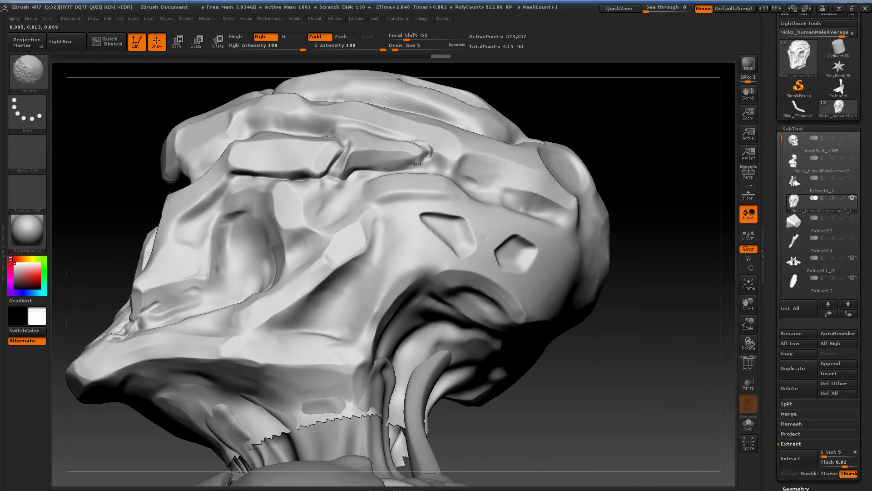
Step: Carve the crease along the upper and front edges of the side brow plate, and smooth the strokes
mouse_move(645, 150)
mouse_down()
mouse_move(635, 121)
mouse_move(654, 191)
mouse_move(644, 291)
mouse_up()
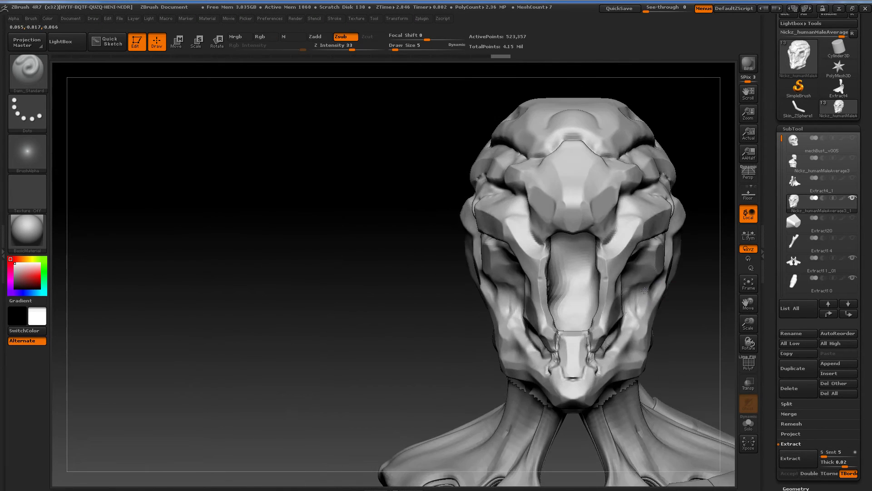
mouse_move(705, 303)
alt+mouse_down()
mouse_move(604, 253)
mouse_move(494, 224)
mouse_move(480, 230)
mouse_move(491, 222)
alt+mouse_up()
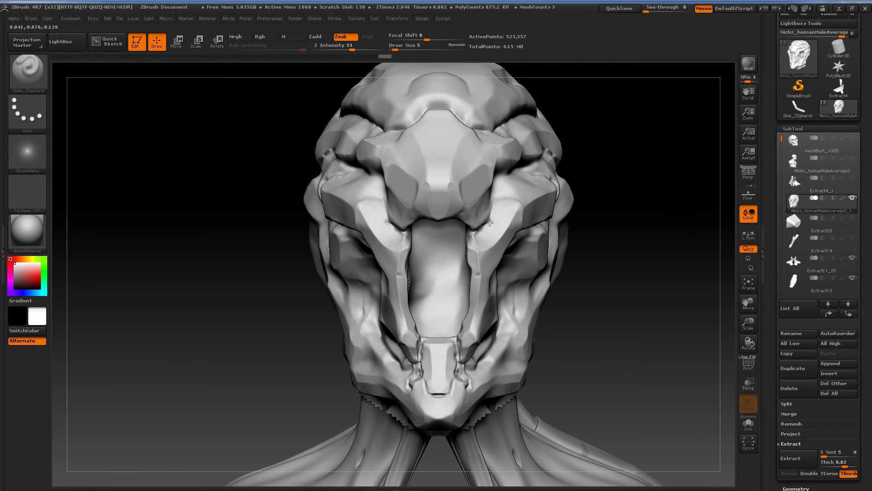
mouse_move(649, 238)
mouse_down()
mouse_move(575, 240)
mouse_move(501, 202)
mouse_up()
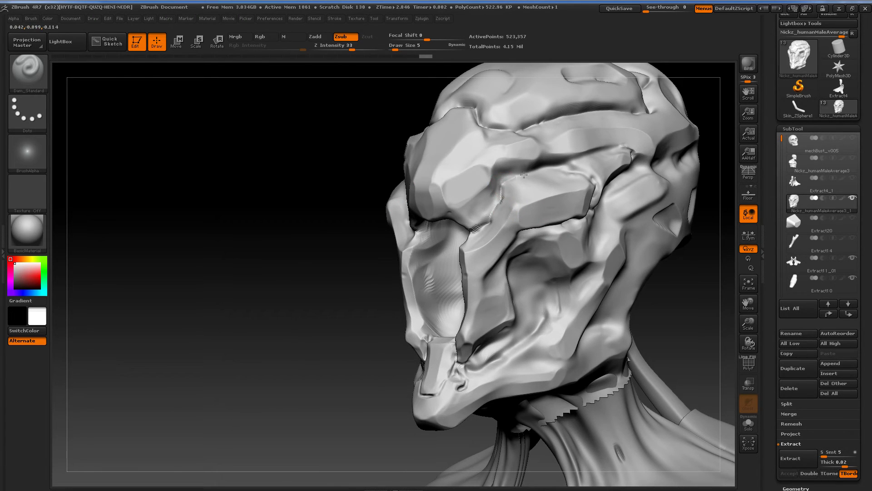
mouse_move(523, 175)
mouse_down()
mouse_move(561, 165)
mouse_move(594, 186)
mouse_up()
shift+drag(591, 181, 564, 170)
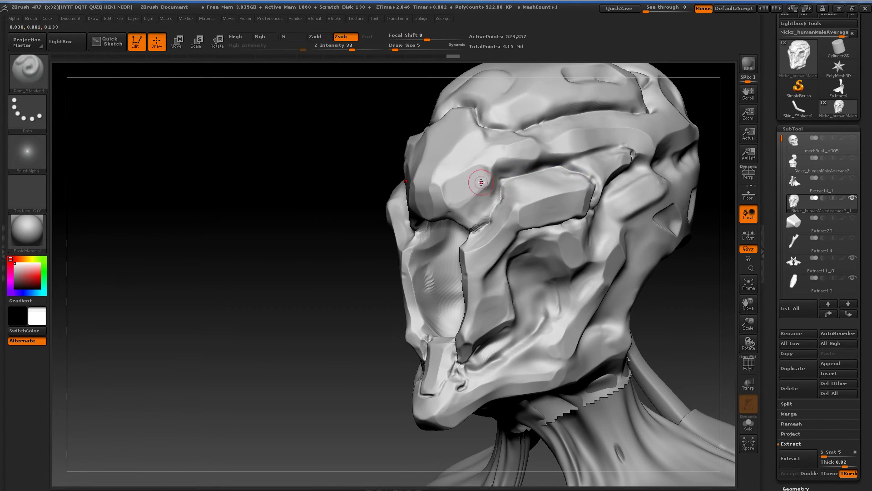
drag(494, 171, 502, 183)
drag(559, 169, 567, 169)
shift+drag(564, 169, 504, 193)
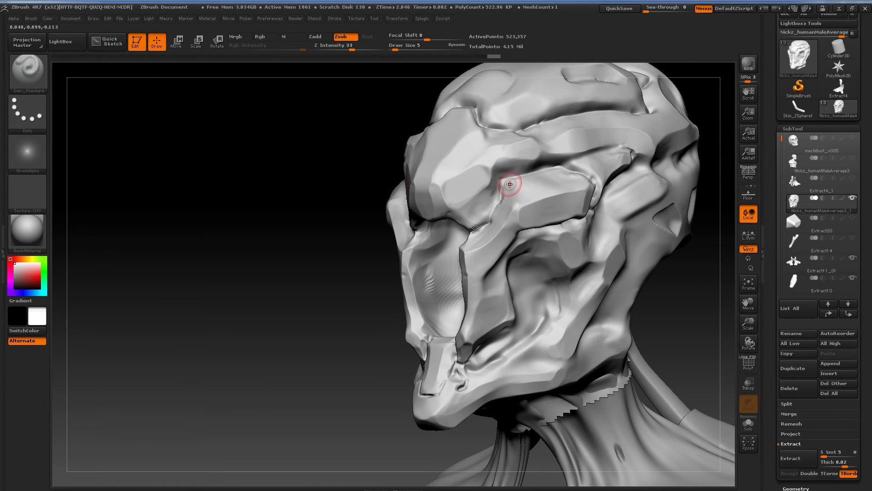
Step: Check the head from several angles and smooth the surface of the cheek block below the side brow plate
mouse_move(319, 215)
mouse_down()
mouse_move(244, 209)
mouse_move(269, 224)
mouse_up()
mouse_move(318, 237)
alt+mouse_down()
mouse_move(220, 242)
mouse_move(337, 264)
alt+mouse_up()
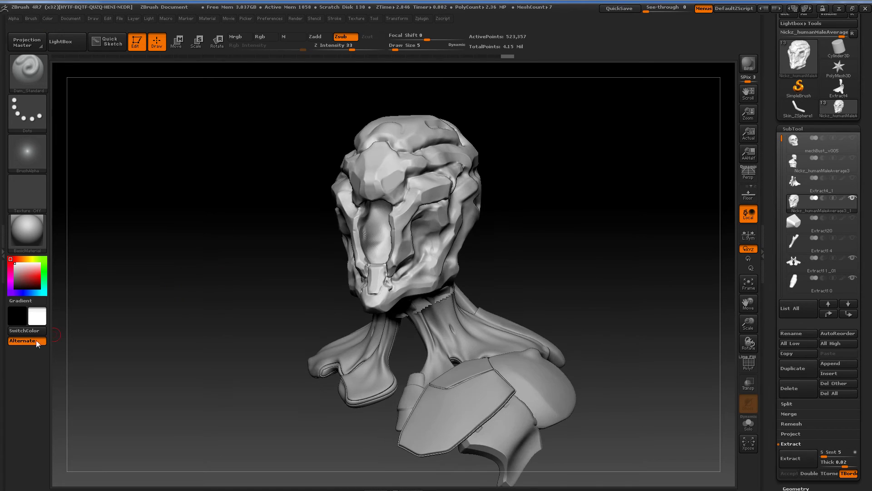
drag(244, 276, 563, 323)
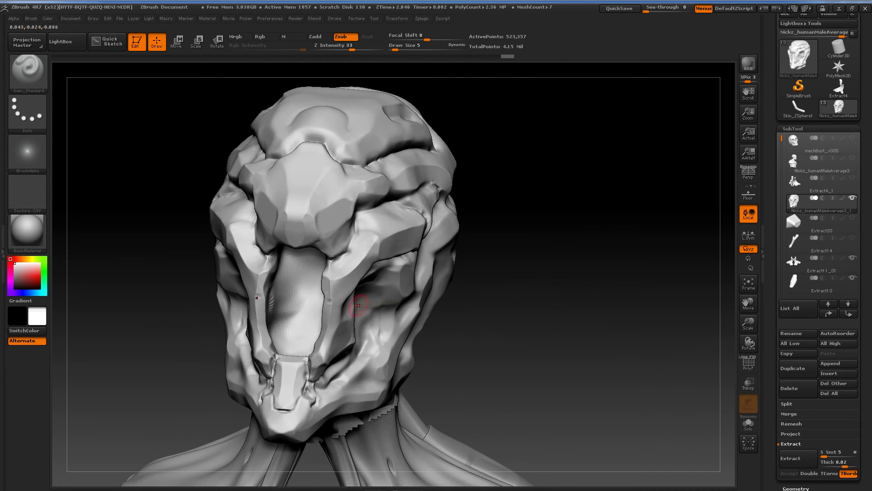
mouse_move(497, 277)
mouse_down()
mouse_move(576, 268)
mouse_move(544, 271)
mouse_up()
key(shift)
shift+drag(395, 260, 394, 268)
Step: Carve a crease along the inner rim of the central face recess with Dam_Standard
drag(482, 263, 523, 289)
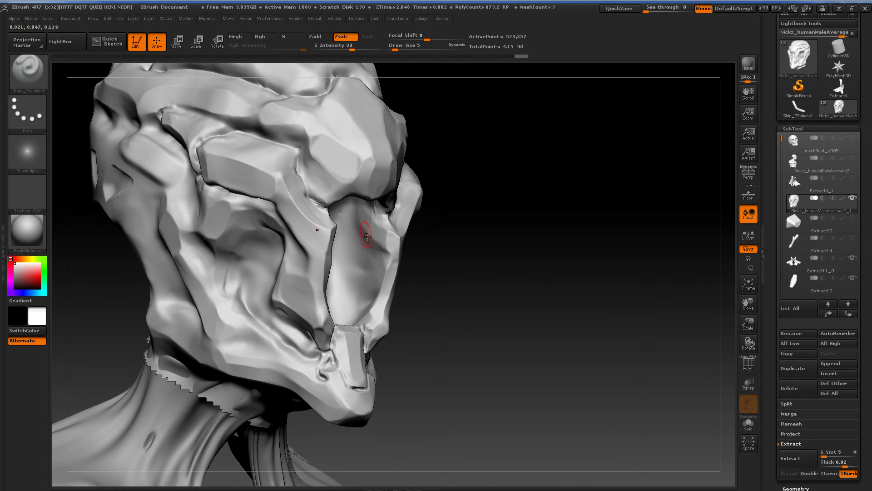
mouse_move(369, 240)
mouse_down()
mouse_move(356, 222)
mouse_move(388, 263)
mouse_up()
mouse_move(489, 260)
mouse_down()
mouse_move(444, 254)
mouse_move(575, 261)
mouse_move(503, 274)
mouse_up()
Step: Flatten the raised side rims of the central face recess with the TrimDynamic brush at draw size 5
key(b)
key(t)
key(d)
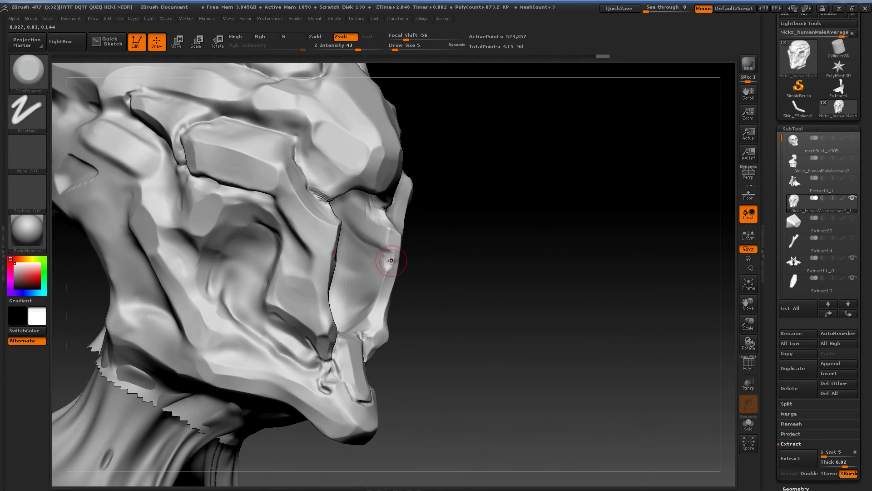
drag(444, 253, 396, 261)
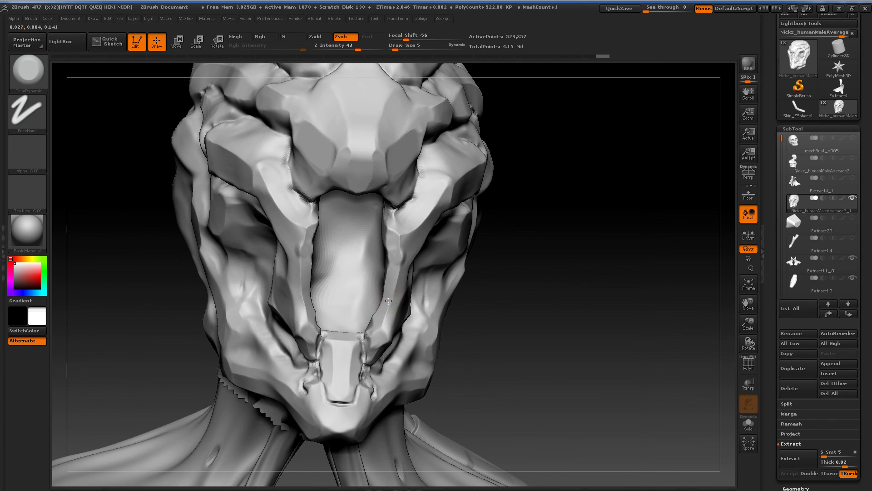
mouse_move(390, 299)
mouse_down()
mouse_move(525, 304)
mouse_move(419, 298)
mouse_up()
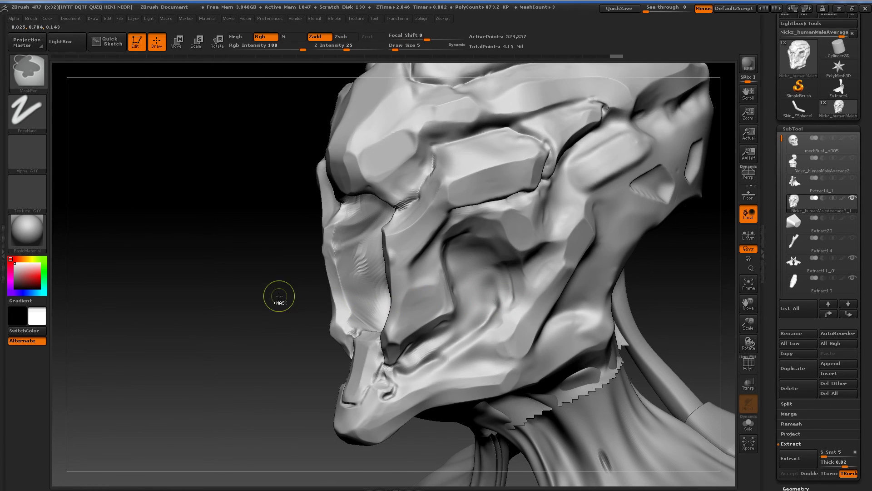
mouse_move(282, 289)
mouse_down()
mouse_move(247, 296)
mouse_move(346, 251)
mouse_up()
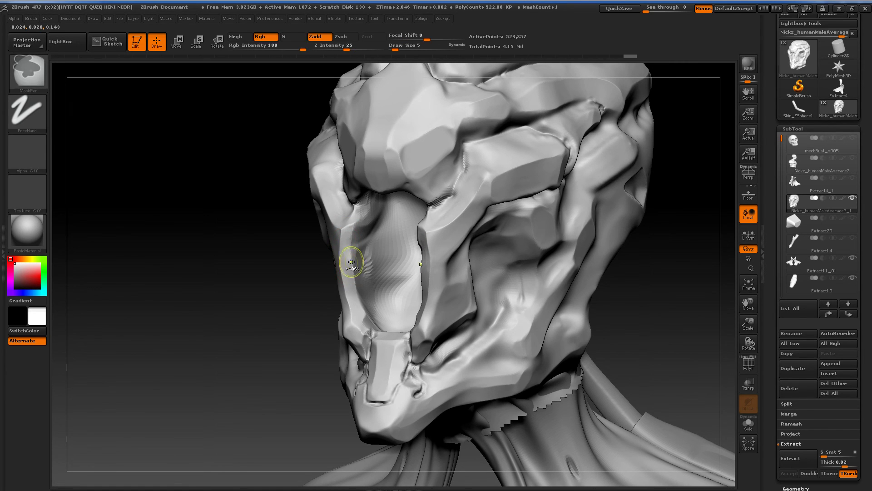
drag(261, 256, 278, 263)
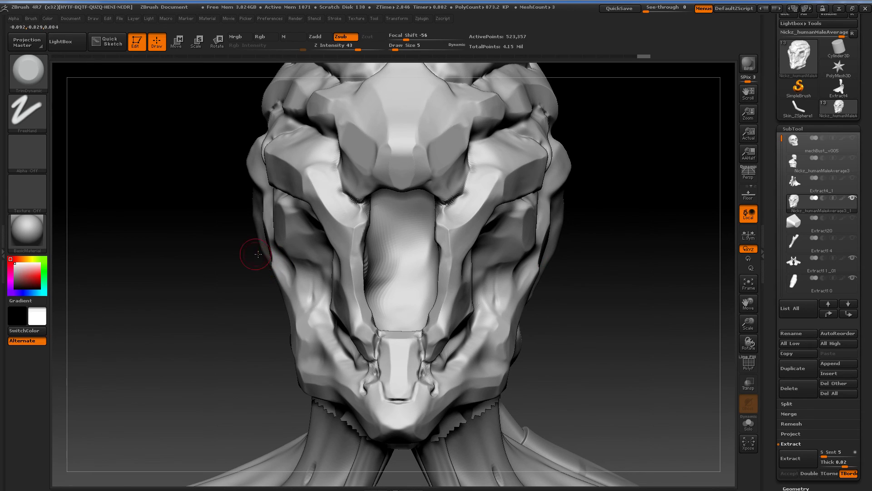